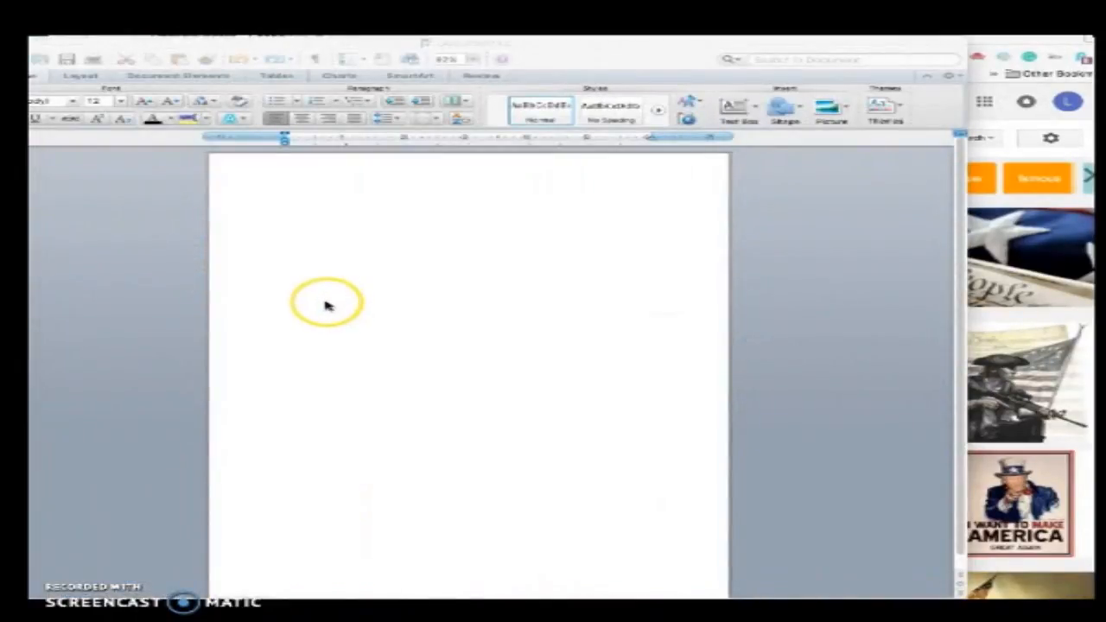
Paste the copied side-profile eagle and flag picture into the blank document.
click(325, 248)
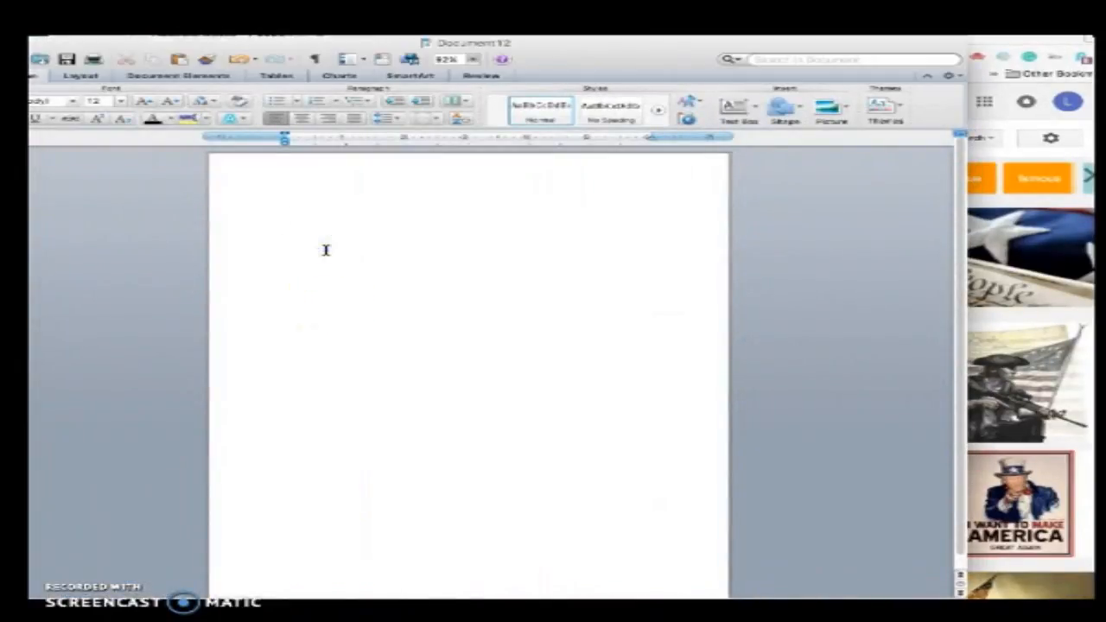
key(super+v)
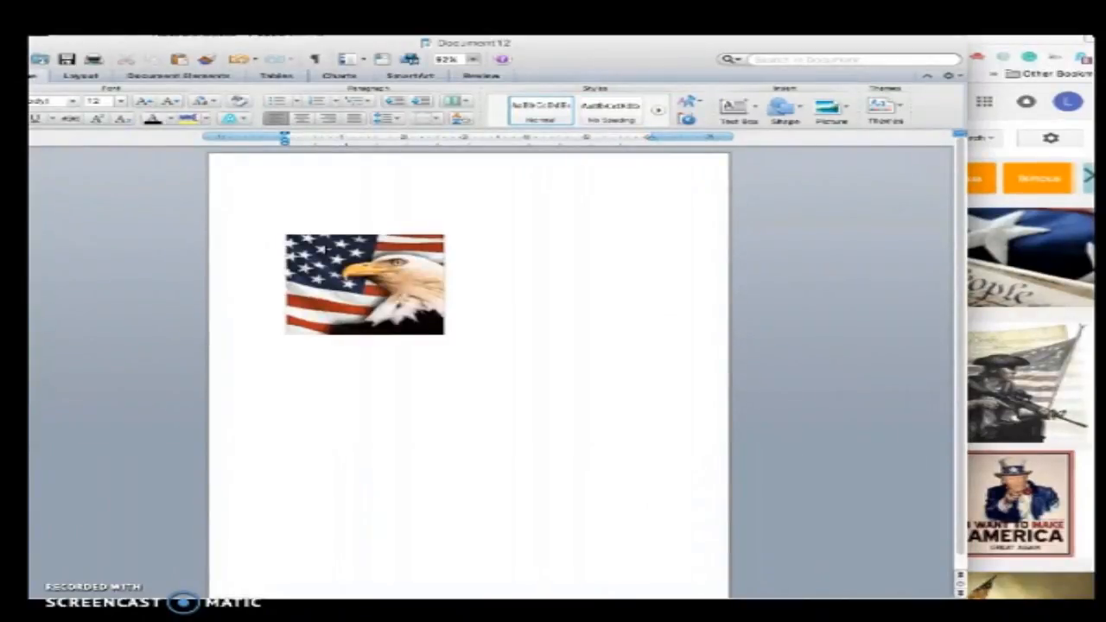
Set the eagle picture's text wrapping to Tight and move it to the upper-left area of the page.
click(353, 272)
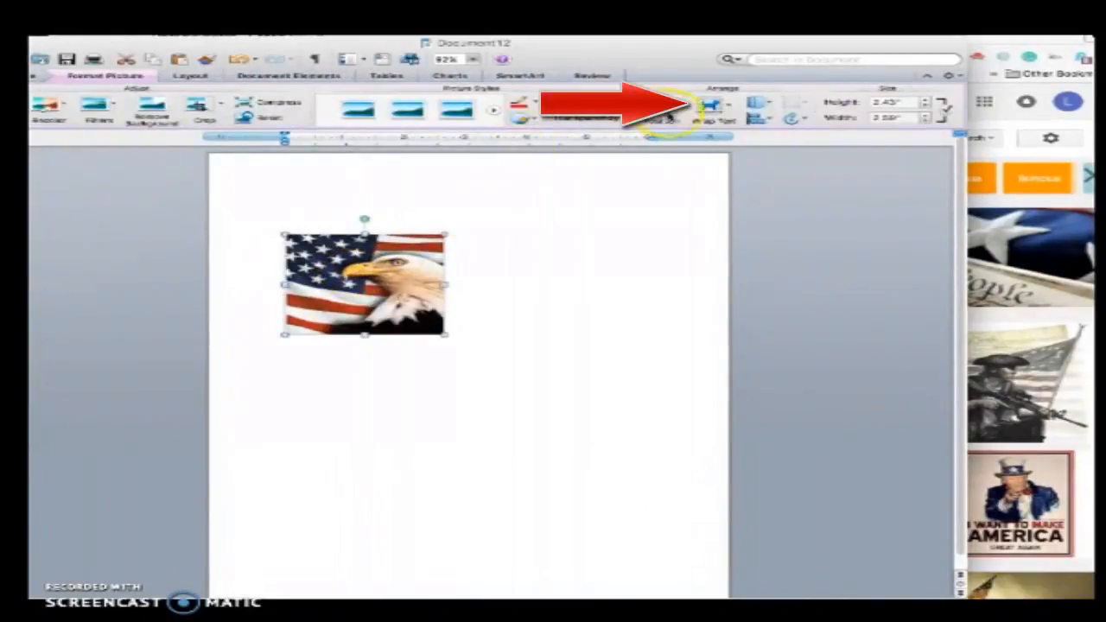
click(711, 109)
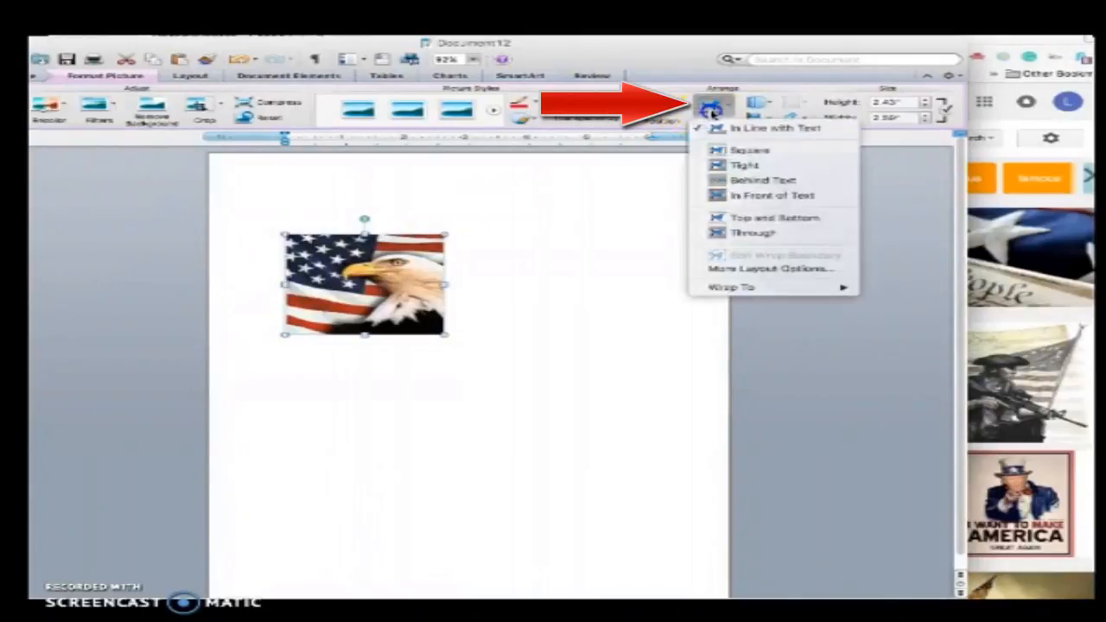
click(741, 165)
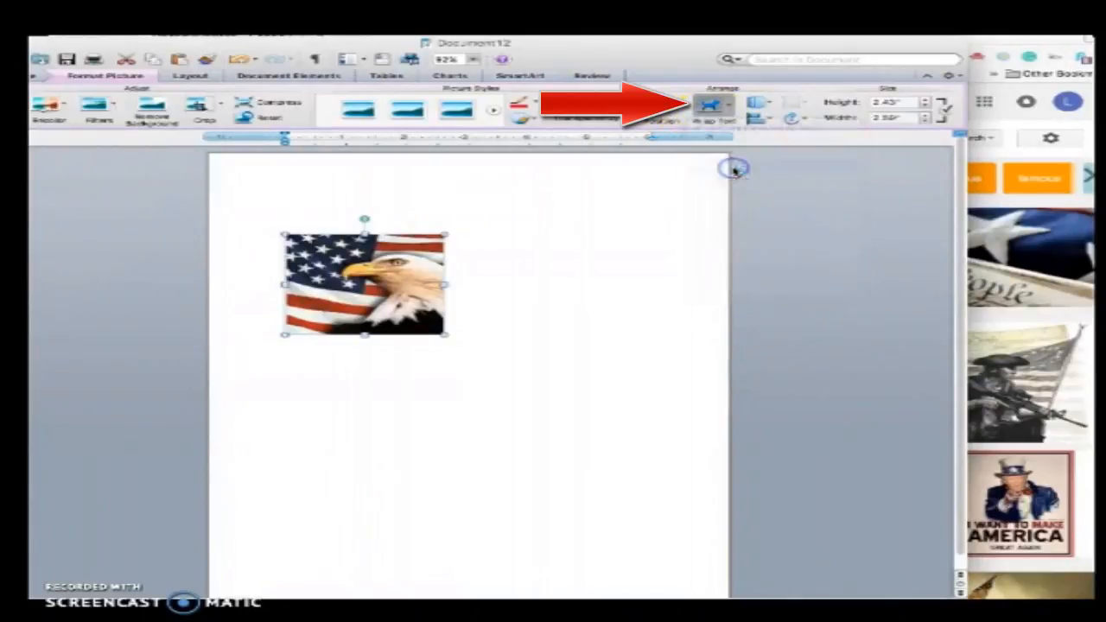
drag(370, 291, 388, 269)
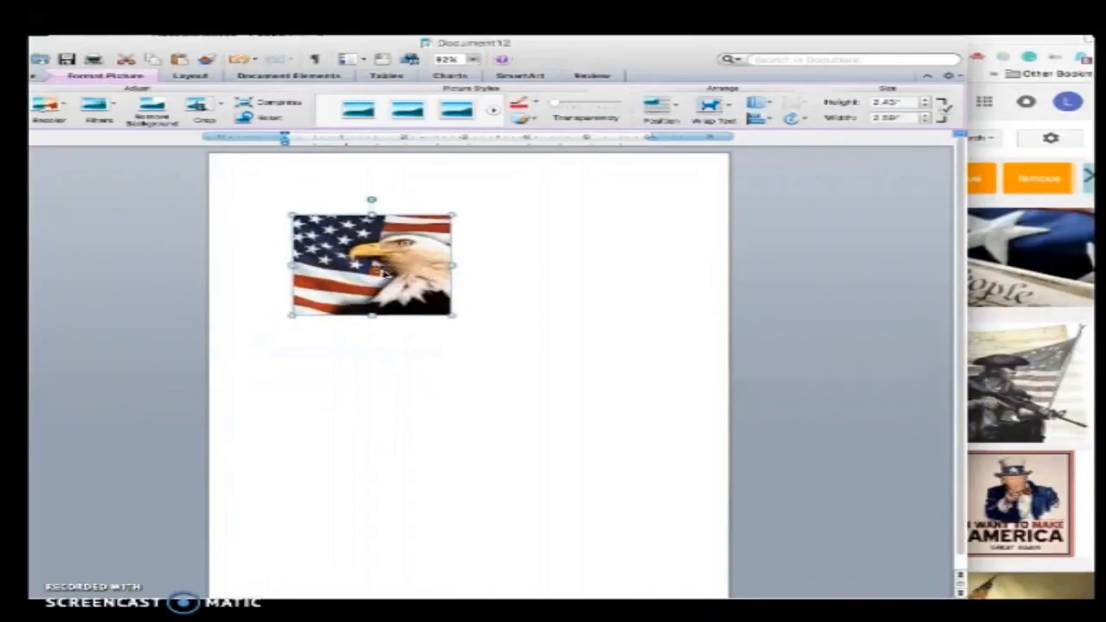
drag(381, 269, 350, 260)
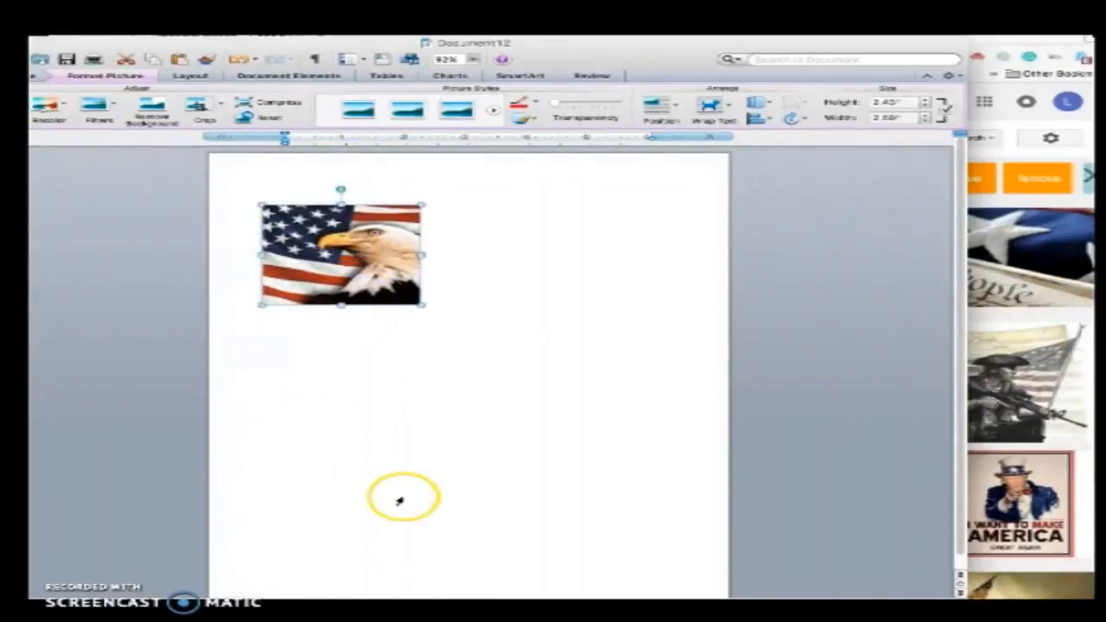
Copy the flag-carrying patriot image from the Google Images results and paste it below the eagle picture in the Word document.
click(198, 613)
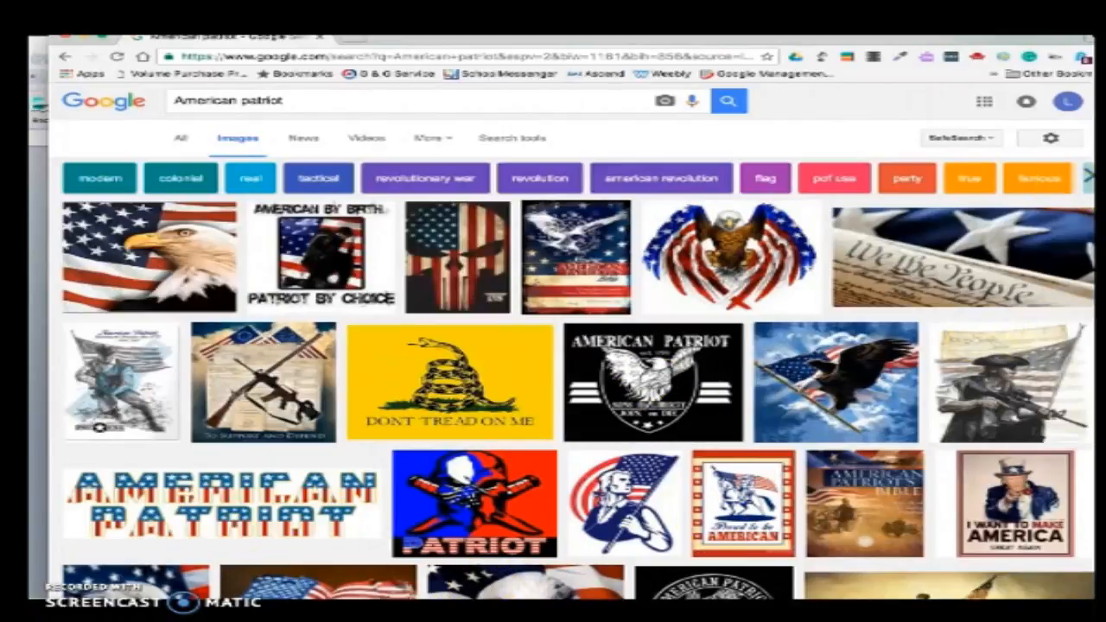
scroll(573, 342, down, 4)
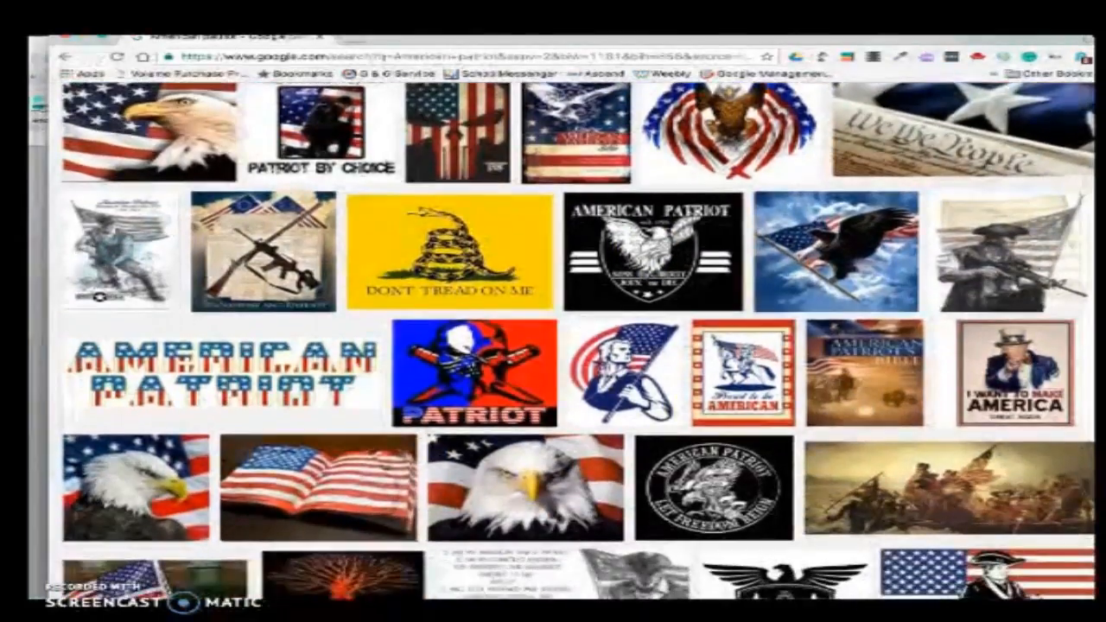
scroll(579, 341, down, 2)
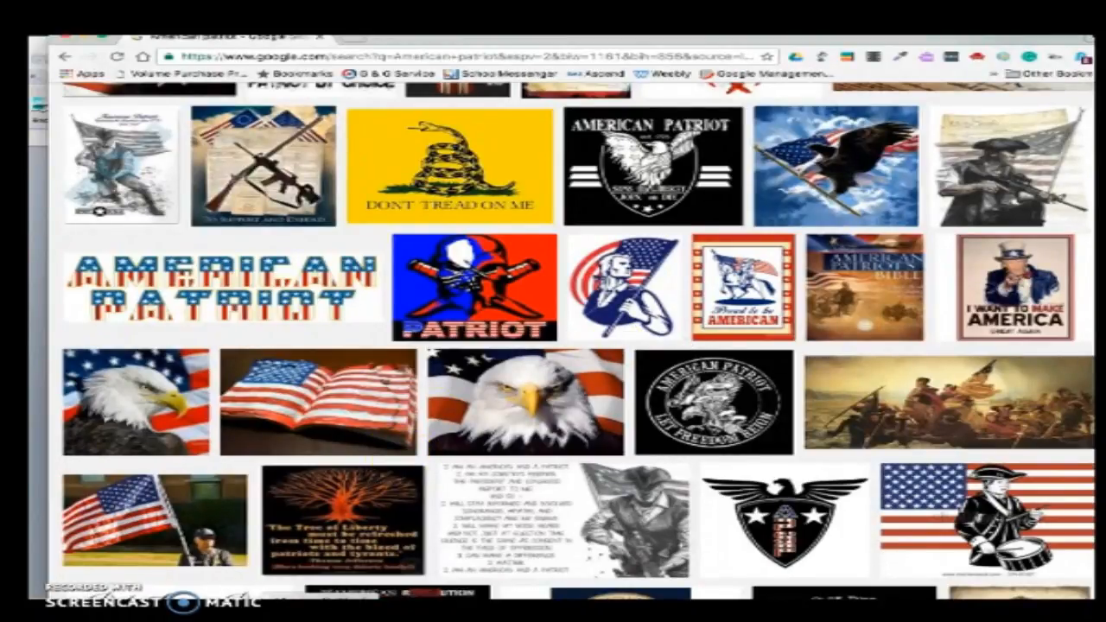
click(548, 378)
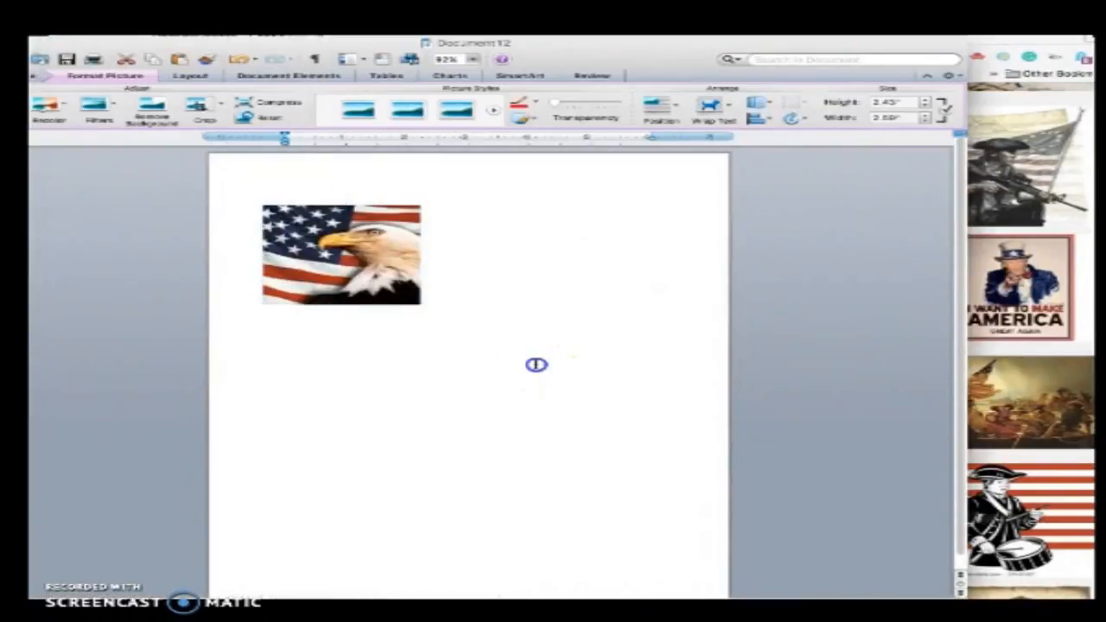
click(484, 304)
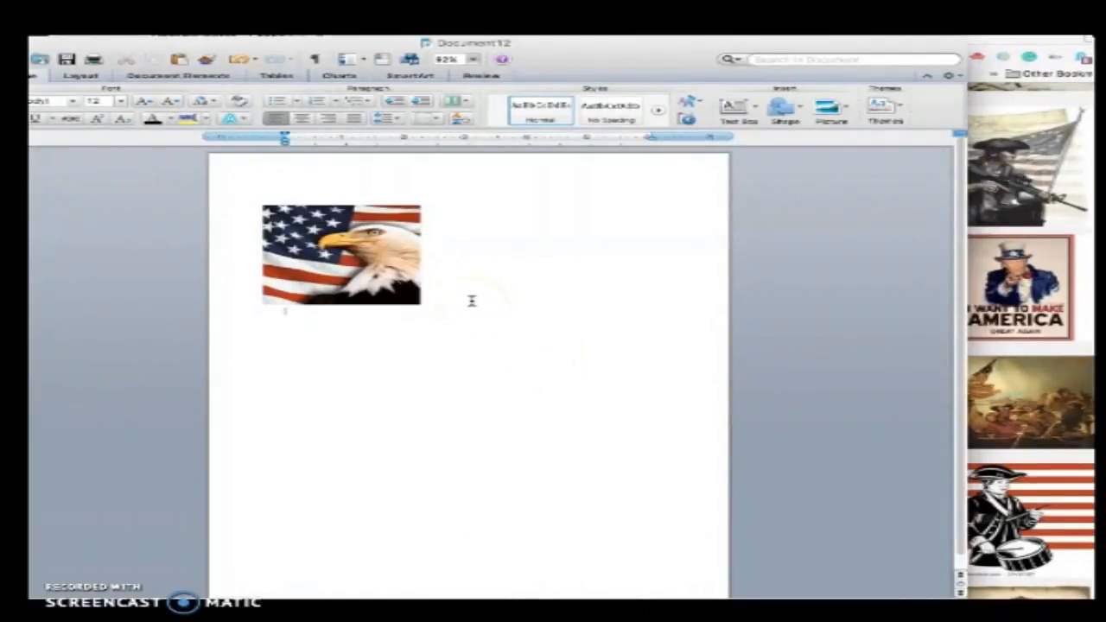
key(super+v)
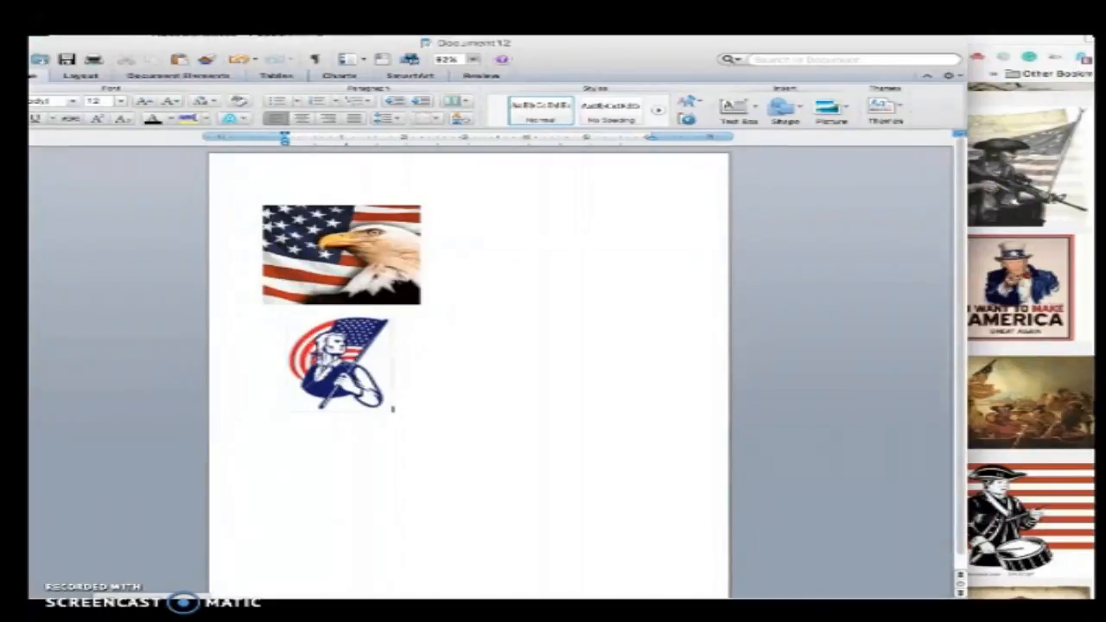
Copy the front-facing eagle image from the Google Images results and paste it below the patriot picture in the Word document.
key(super+Tab)
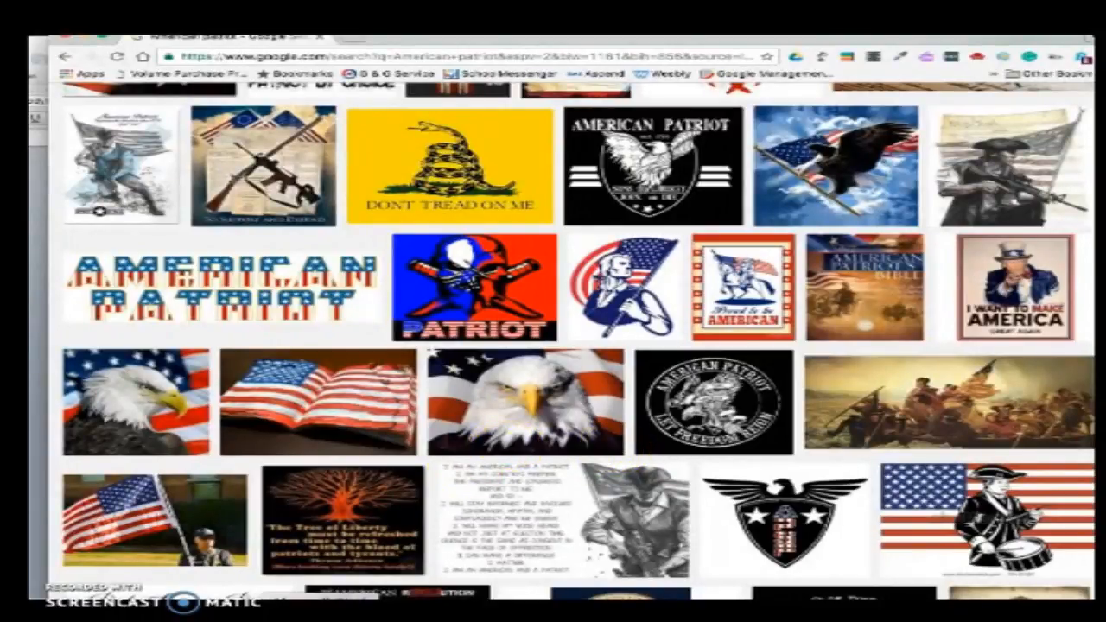
click(345, 612)
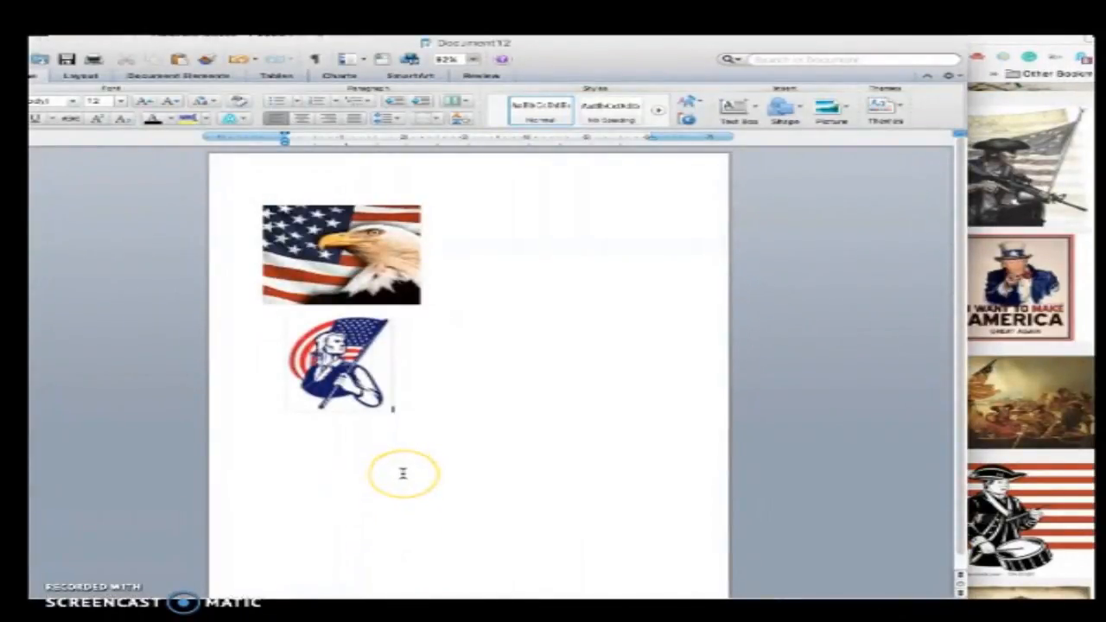
key(super+v)
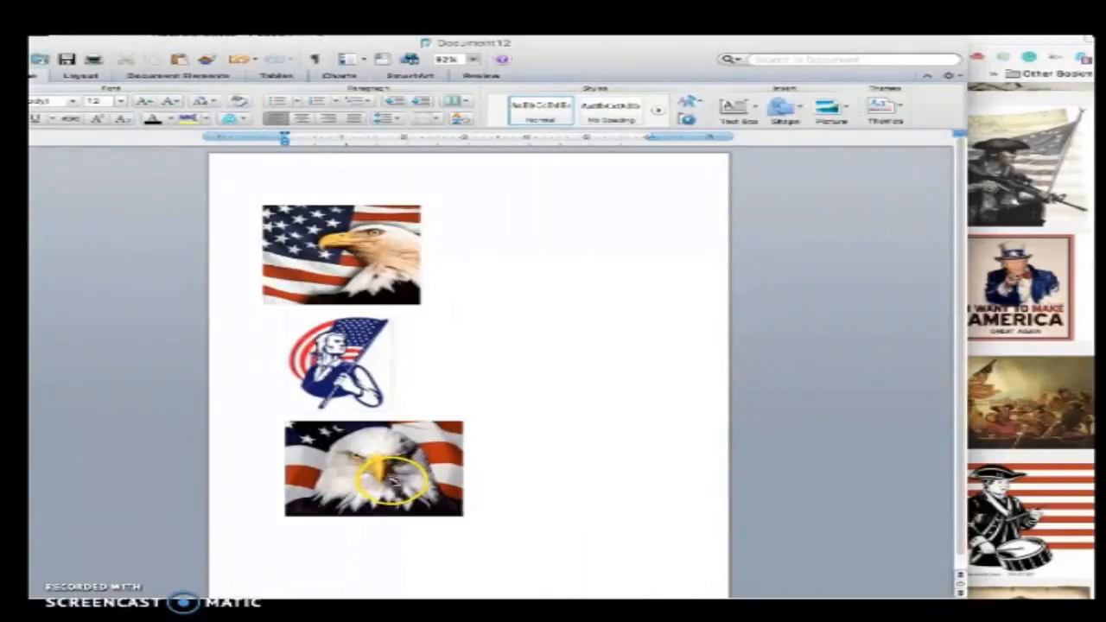
Set the text wrapping of the flag-carrying patriot picture to Tight.
click(361, 486)
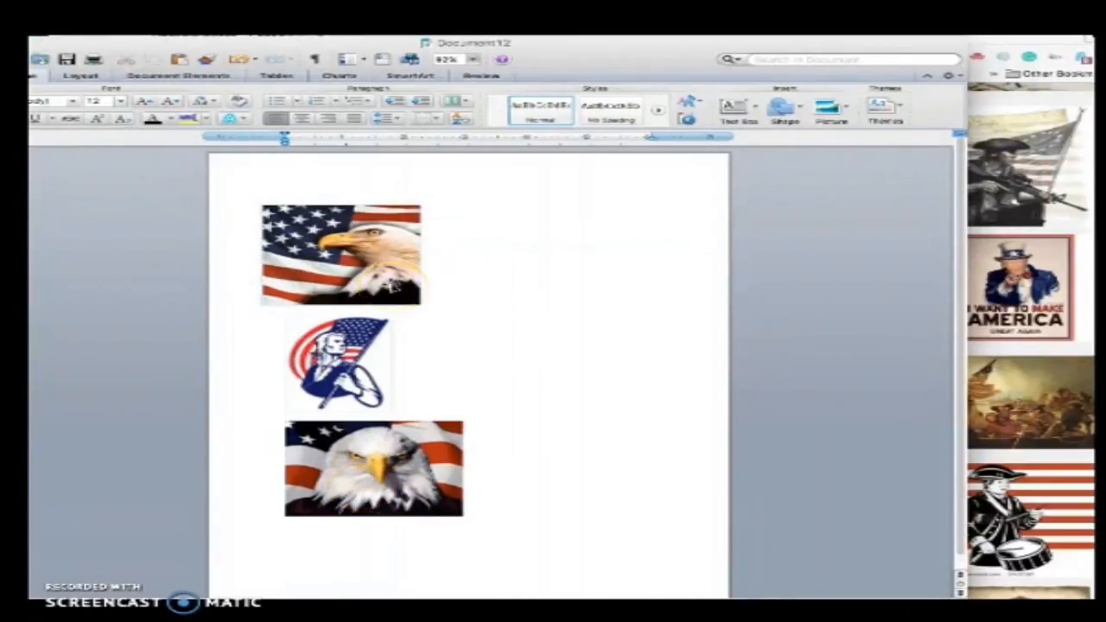
click(377, 281)
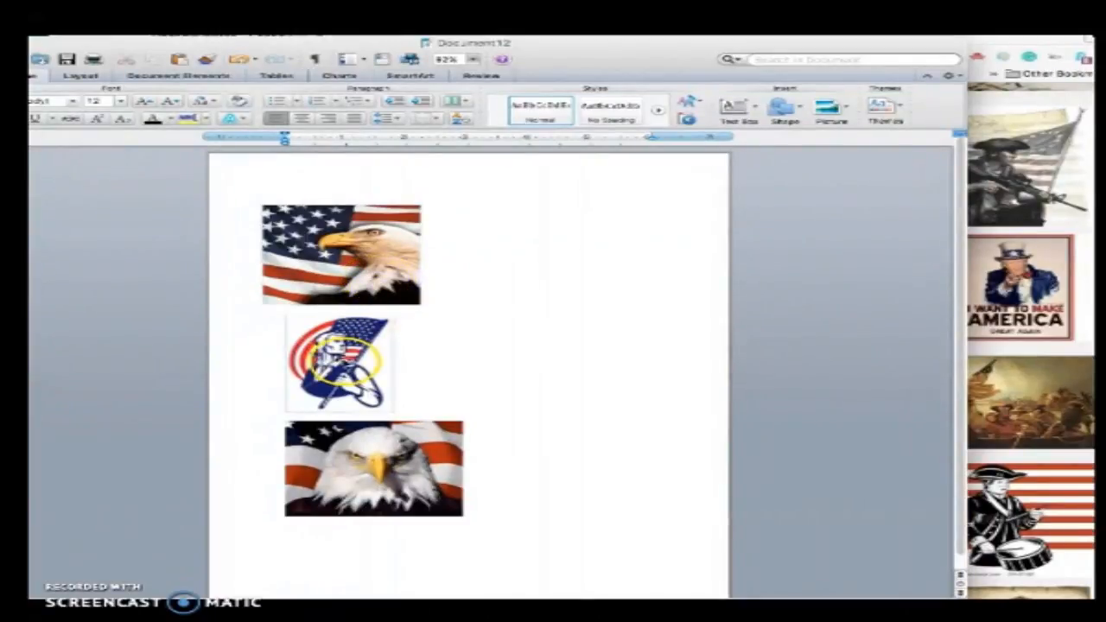
click(365, 350)
click(711, 105)
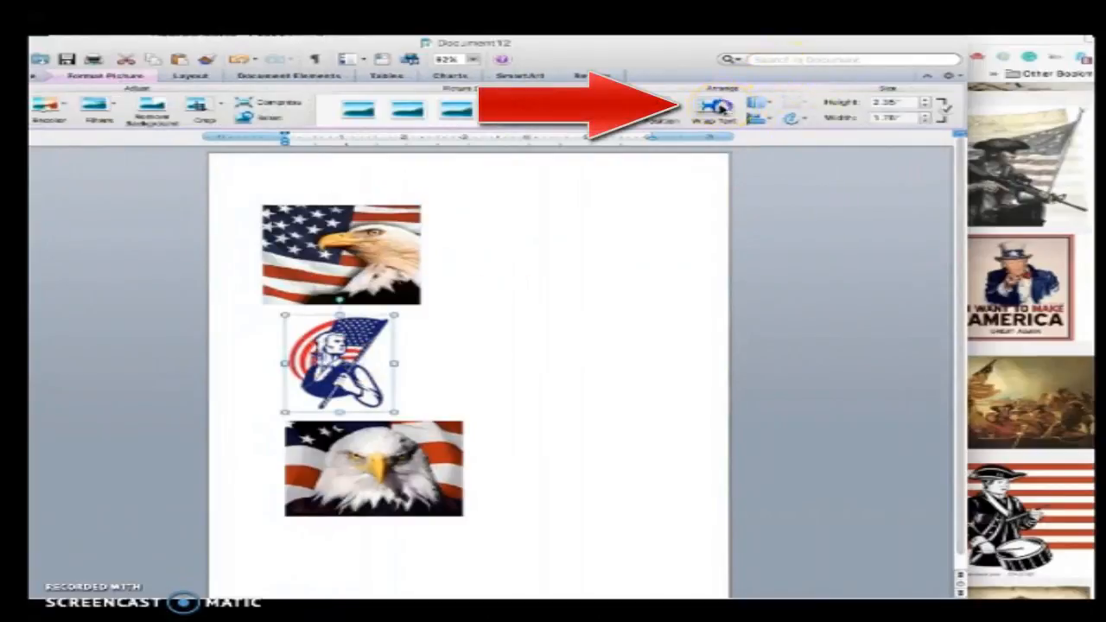
click(737, 167)
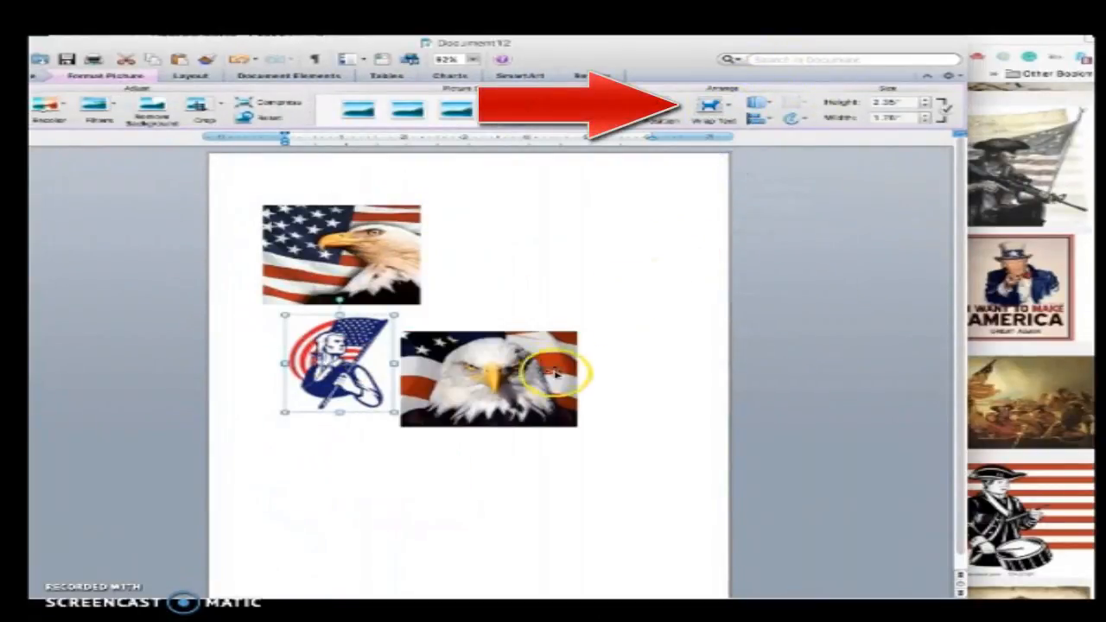
Set the front-facing eagle picture's text wrapping to Tight and move it below the patriot picture.
click(516, 383)
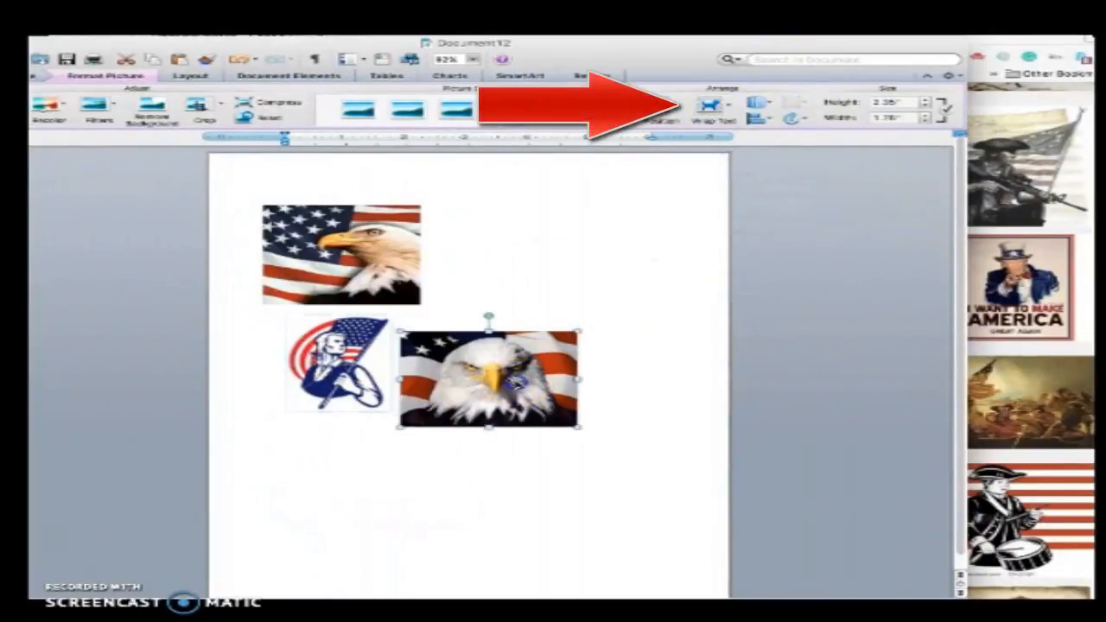
click(710, 105)
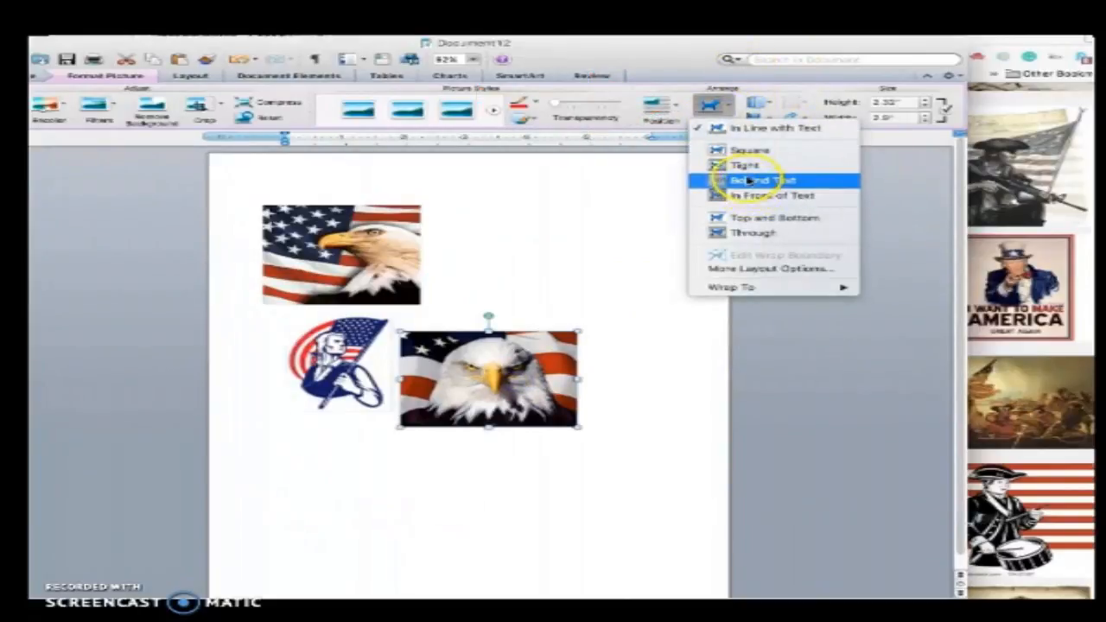
click(741, 167)
drag(518, 396, 380, 514)
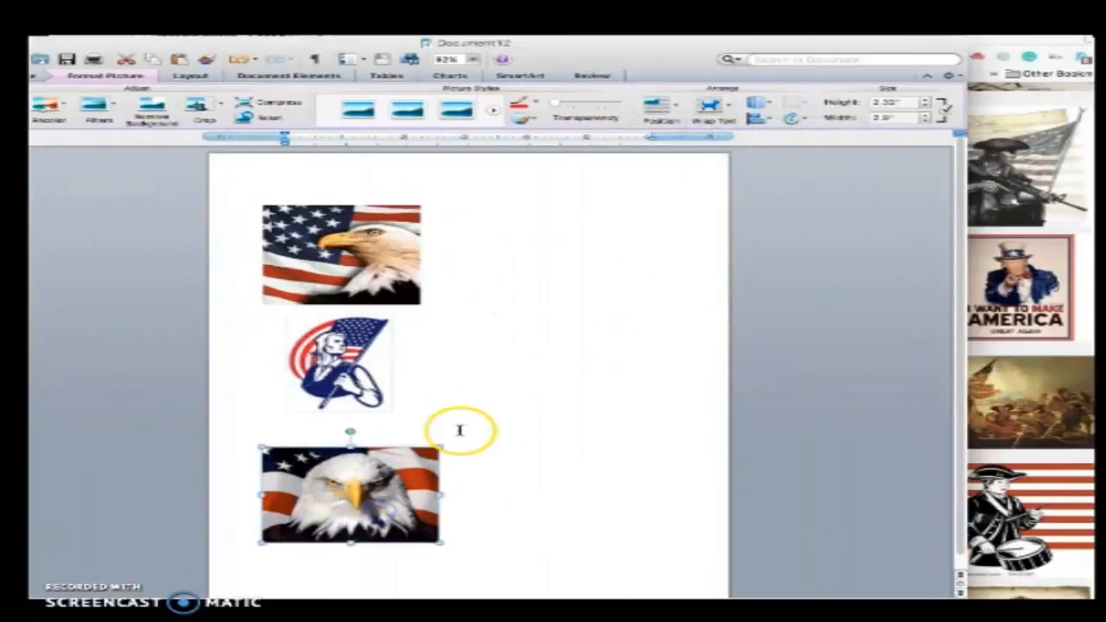
Open the size settings of the side-profile eagle picture and turn off Lock aspect ratio.
click(375, 251)
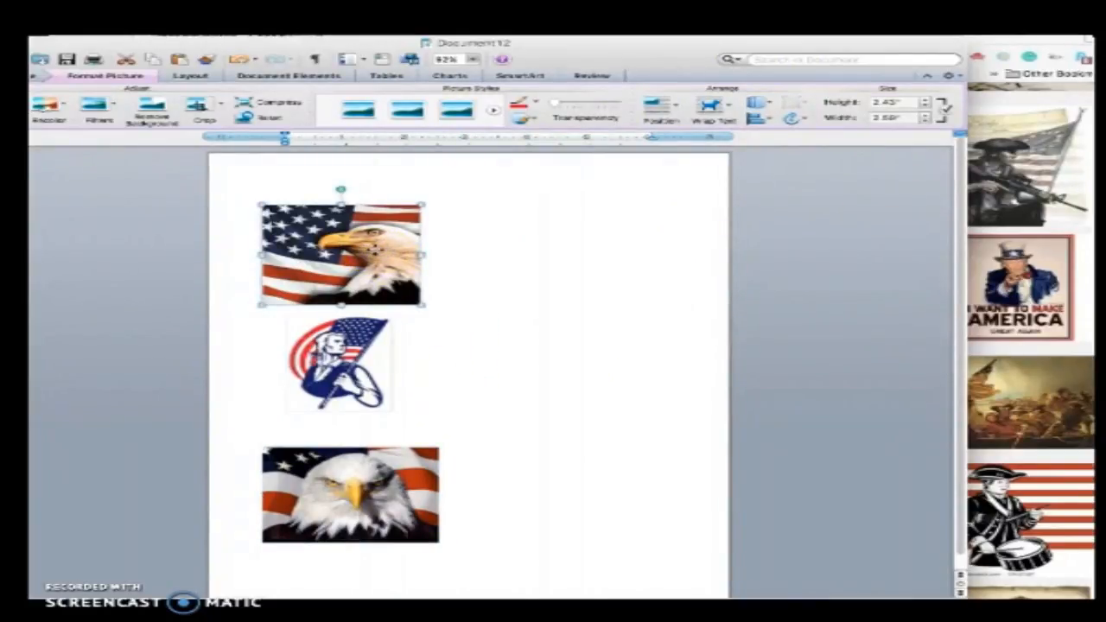
right_click(375, 250)
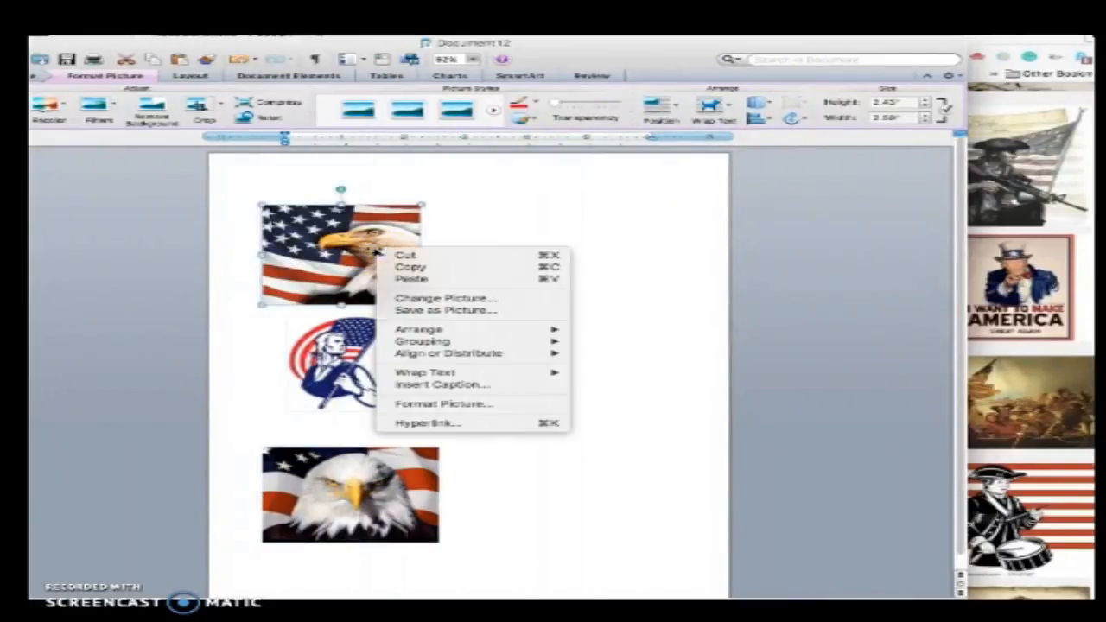
click(446, 404)
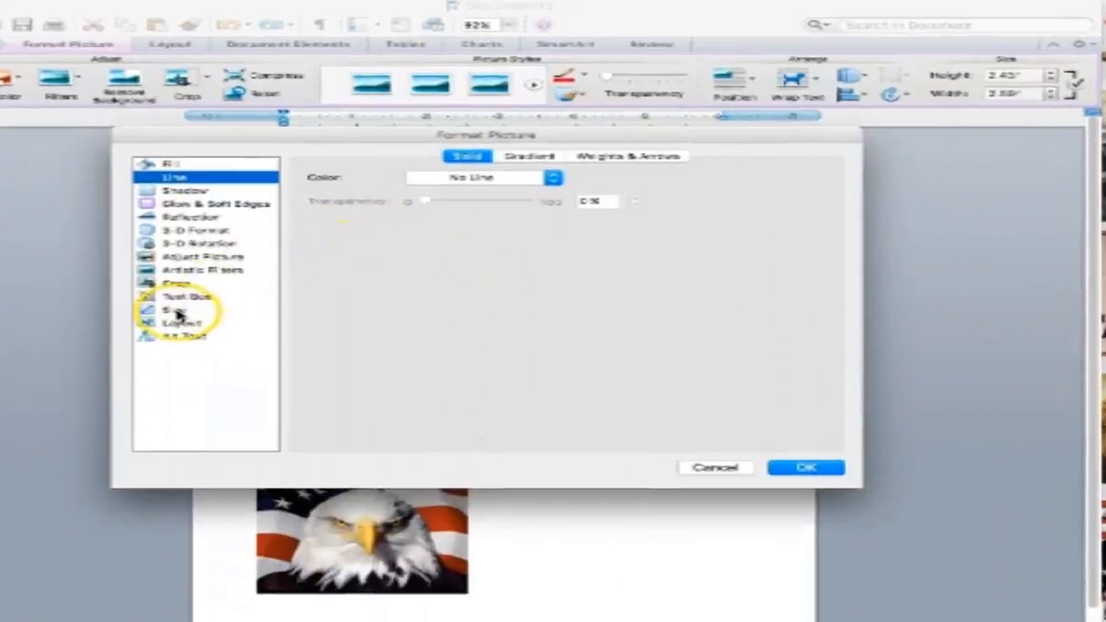
click(201, 302)
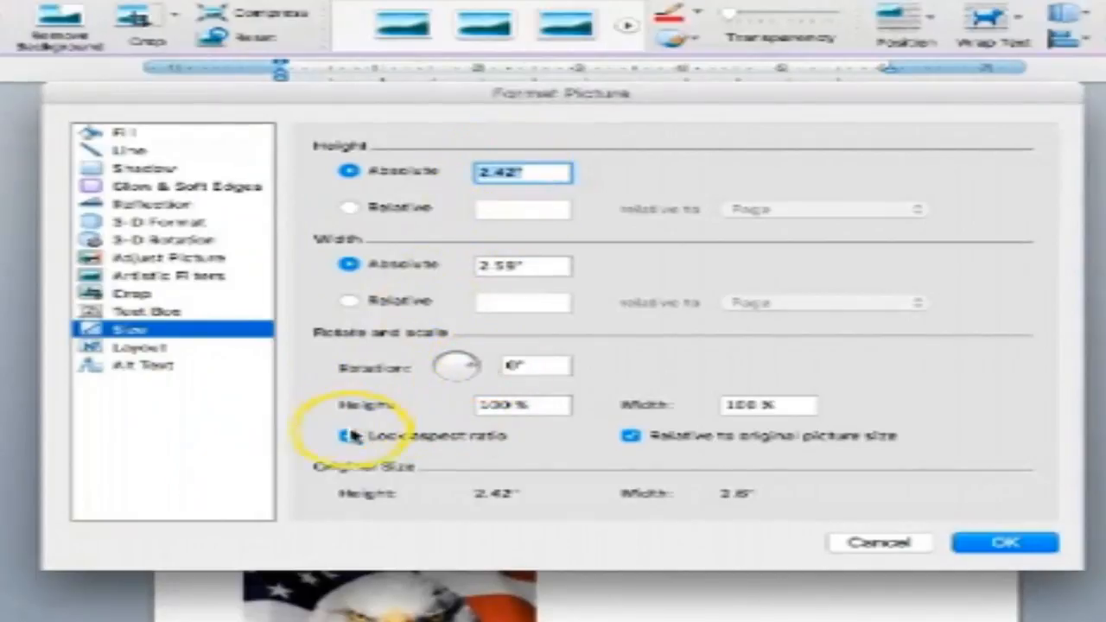
click(350, 438)
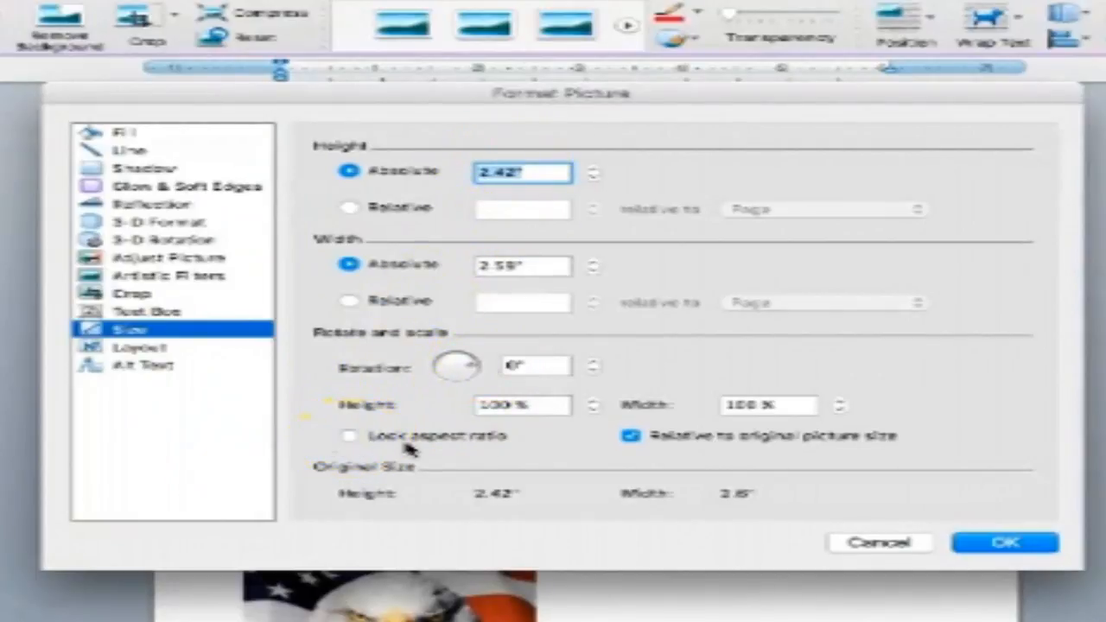
Set the eagle picture's absolute height and width to 2.5 inches each and move it to the upper-right area of the page.
click(526, 170)
drag(526, 170, 452, 171)
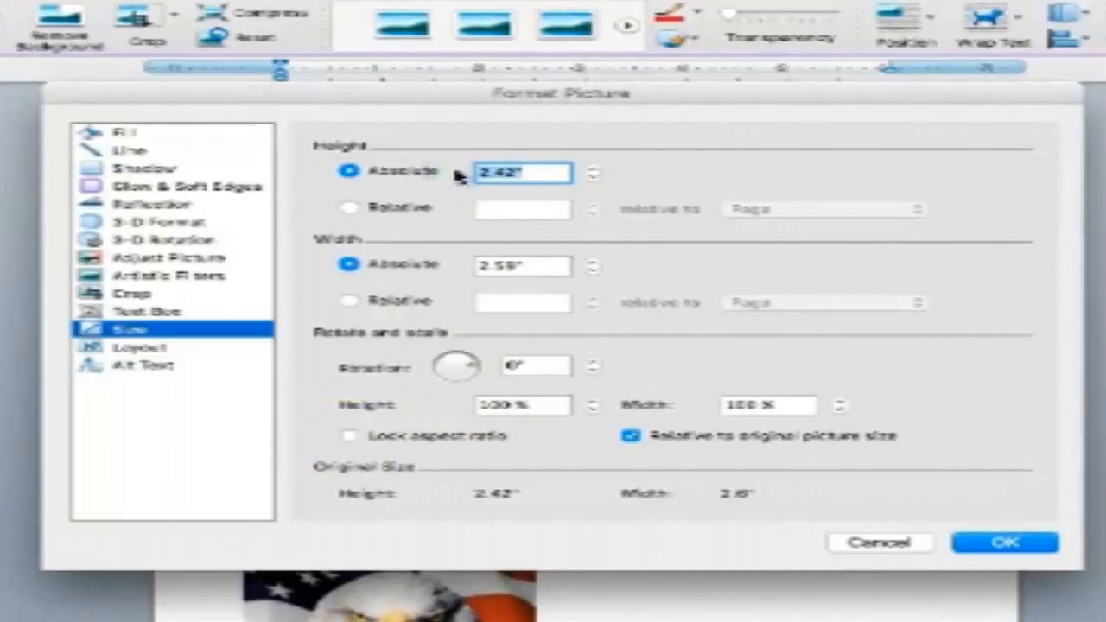
text(2.5)
click(533, 264)
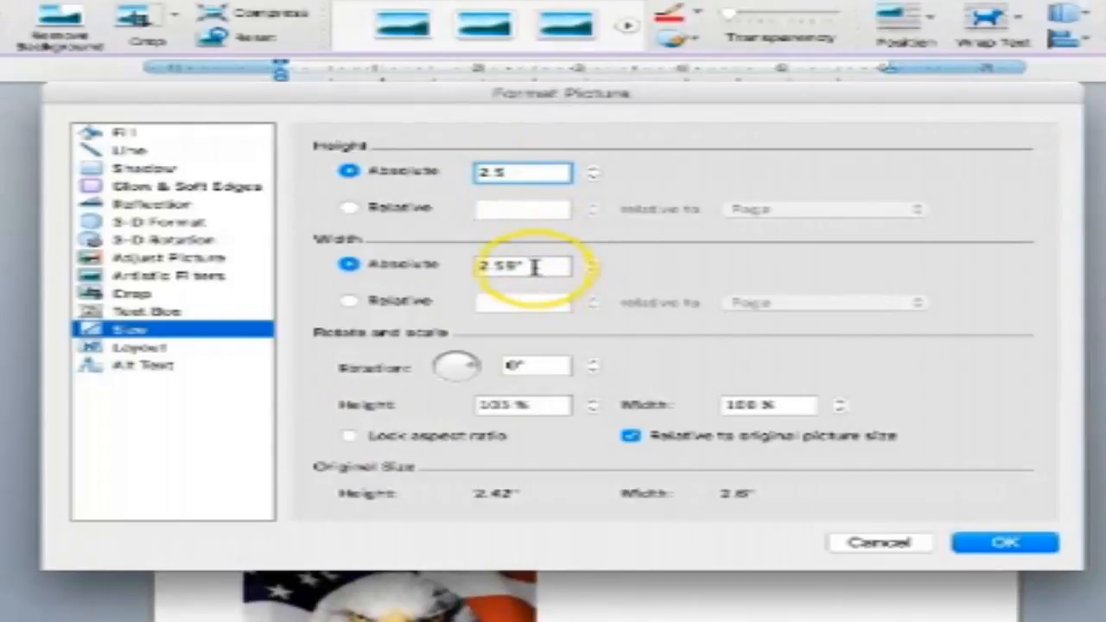
click(536, 268)
drag(536, 268, 459, 264)
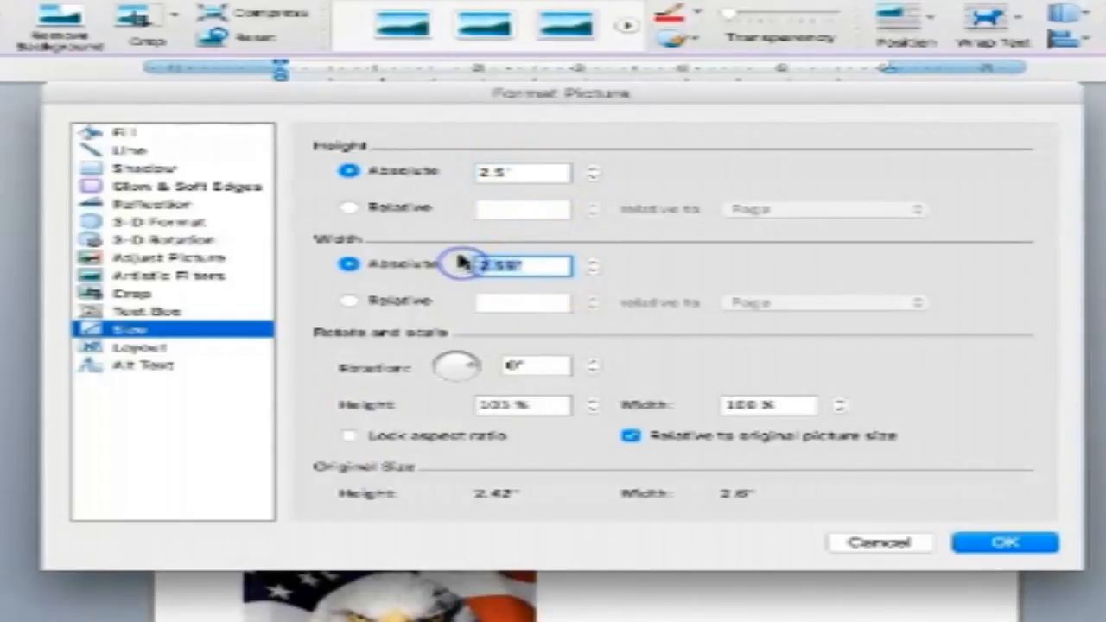
text(2)
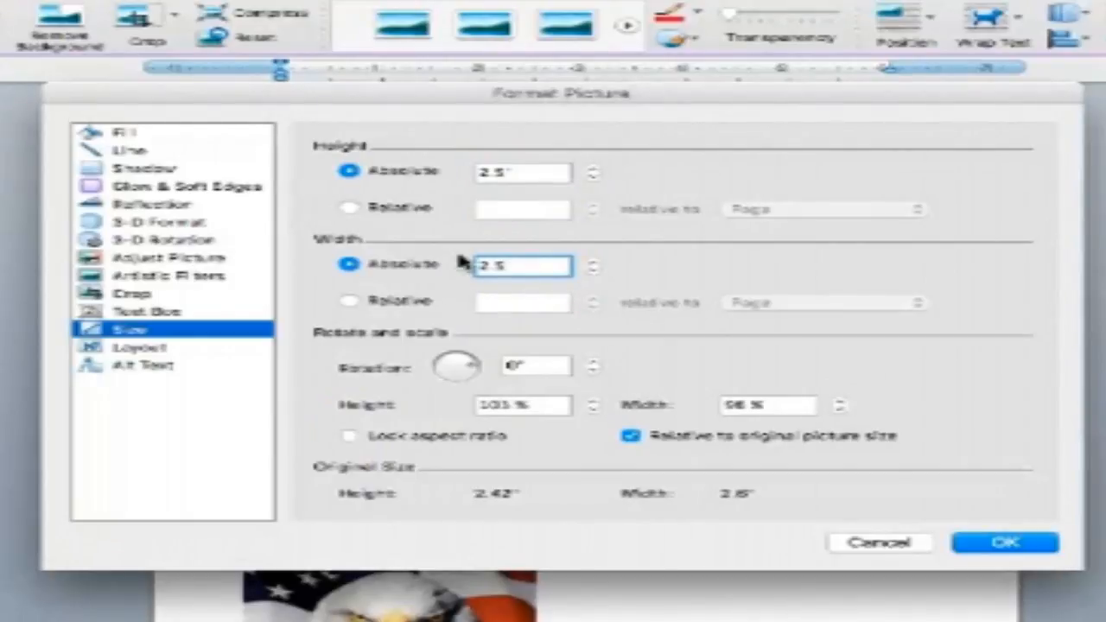
key(Return)
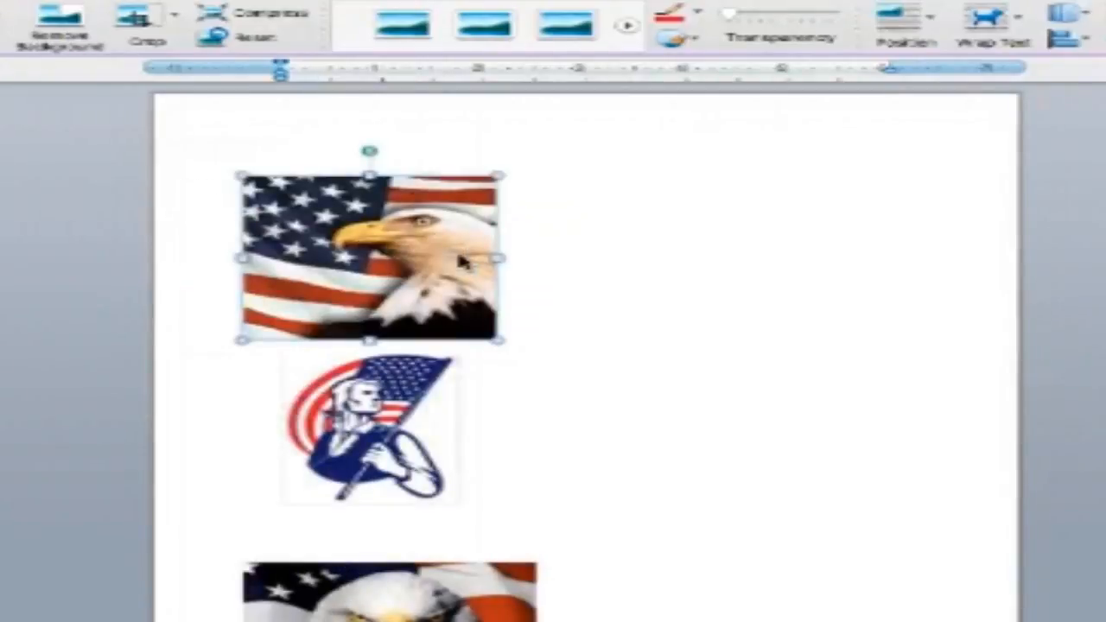
drag(458, 304, 830, 307)
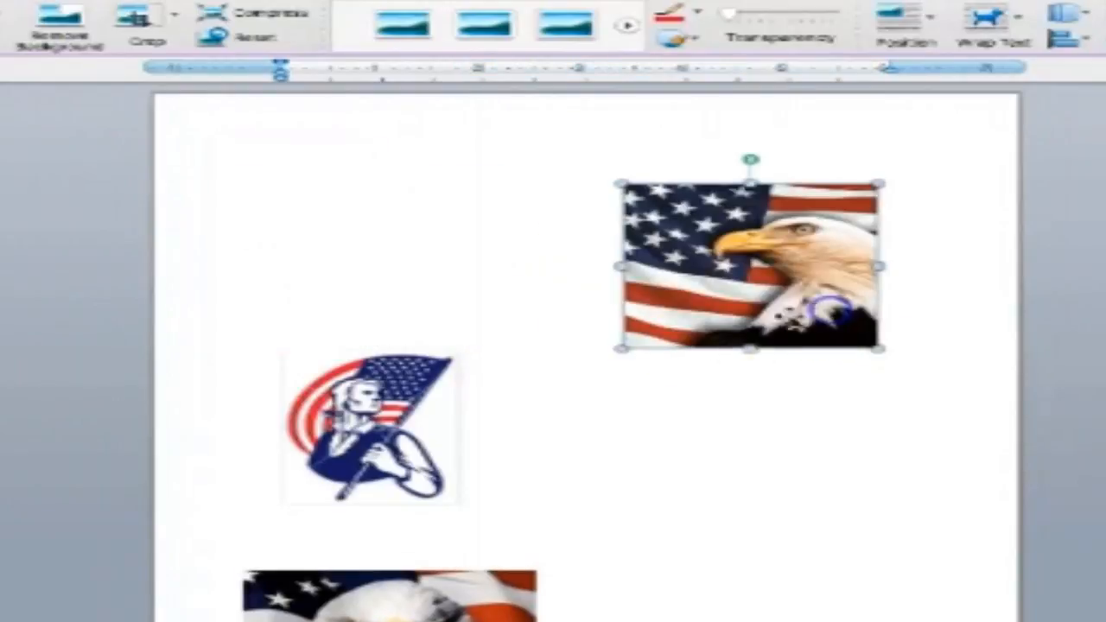
Turn off Lock aspect ratio for the flag-carrying patriot picture and set its absolute height to 2.5 inches.
click(389, 417)
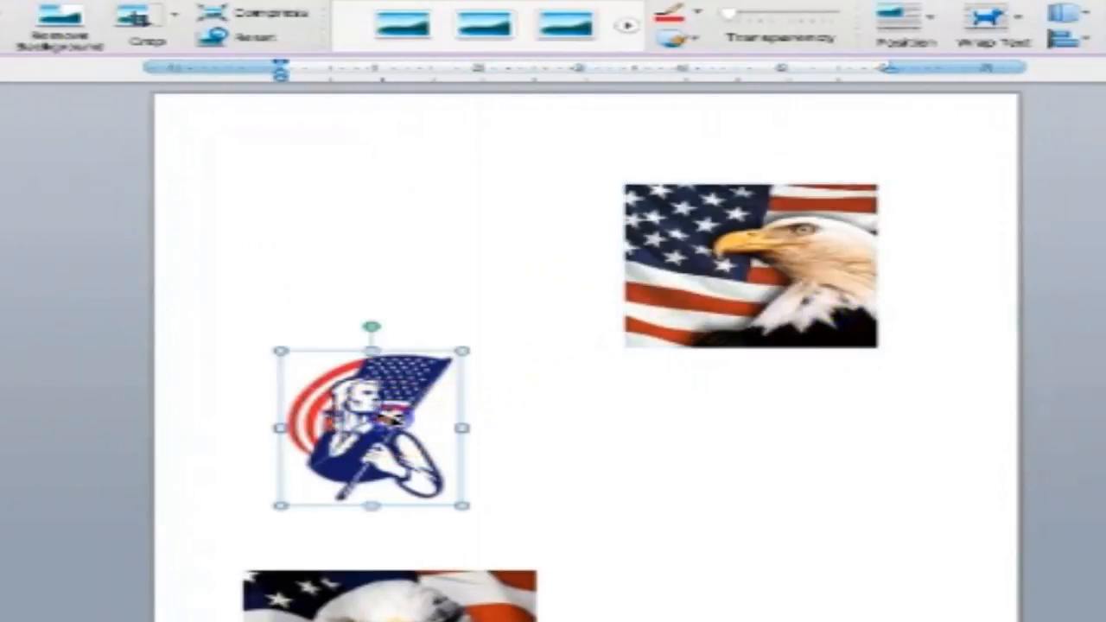
right_click(389, 416)
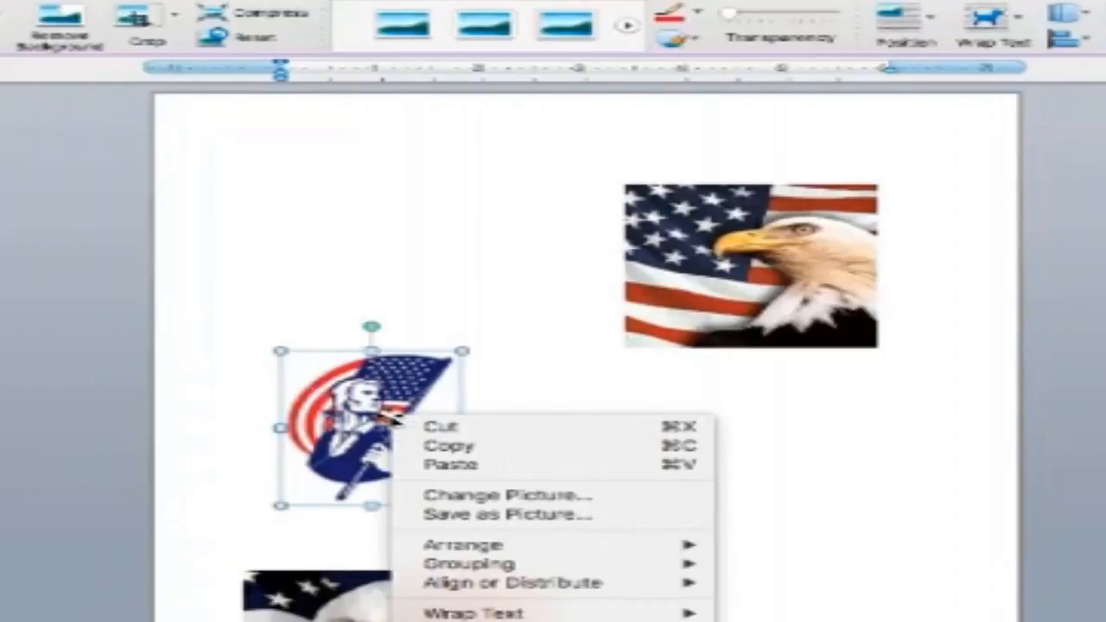
mouse_move(467, 552)
click(484, 621)
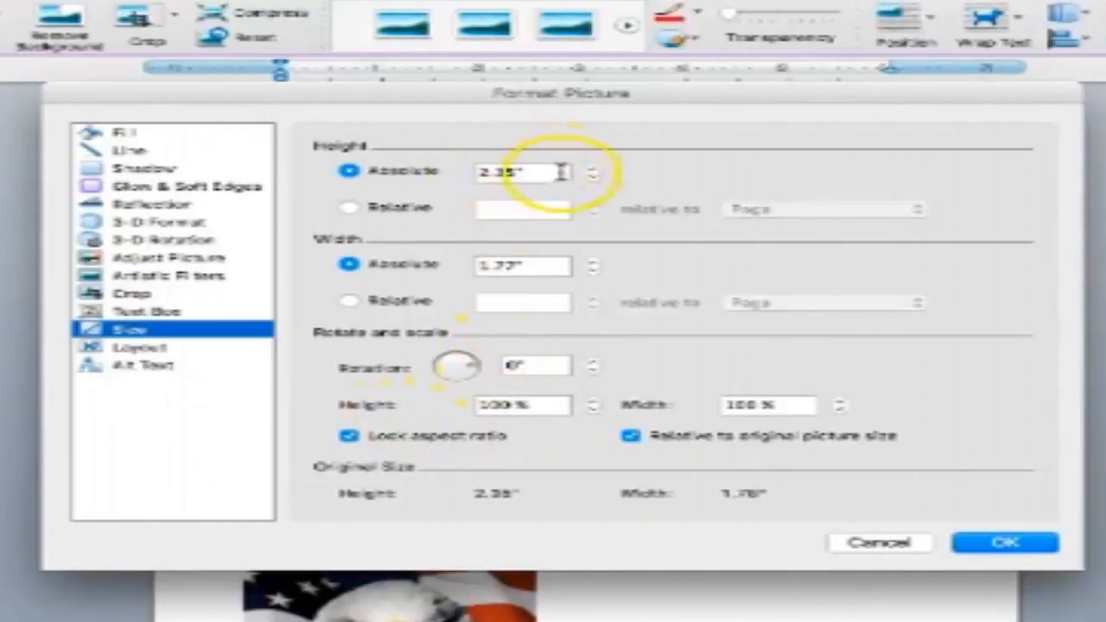
click(350, 440)
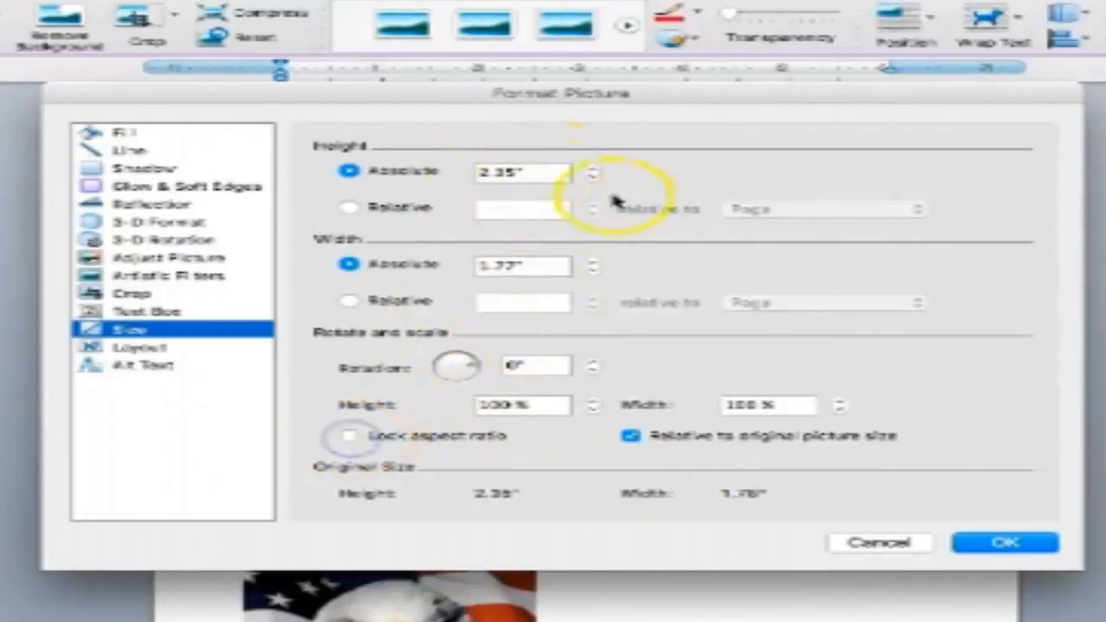
drag(557, 172, 450, 171)
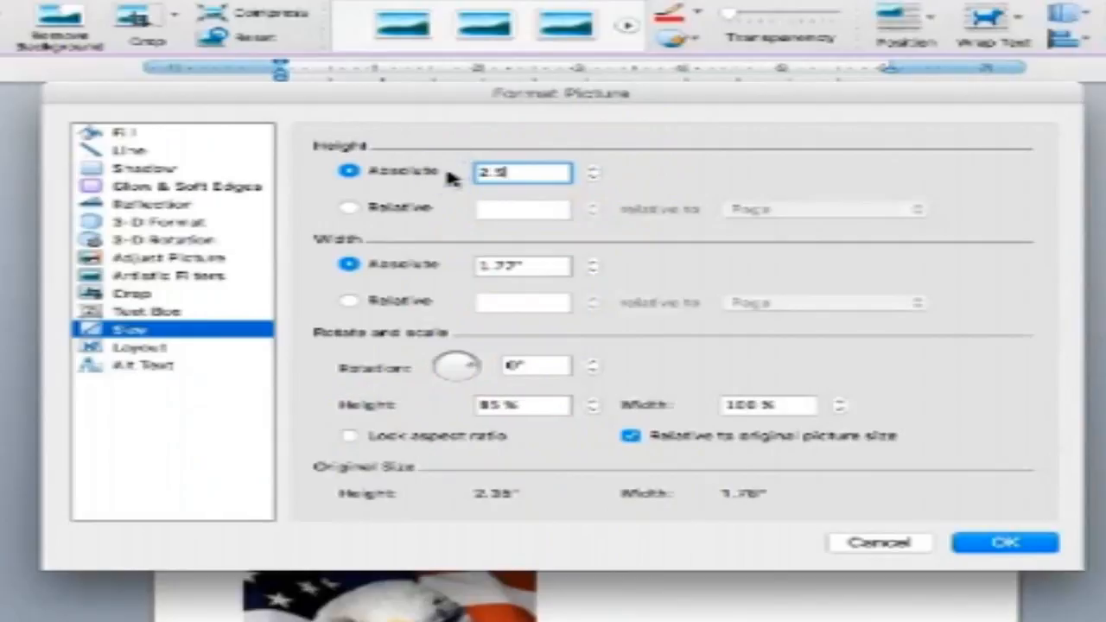
key(Return)
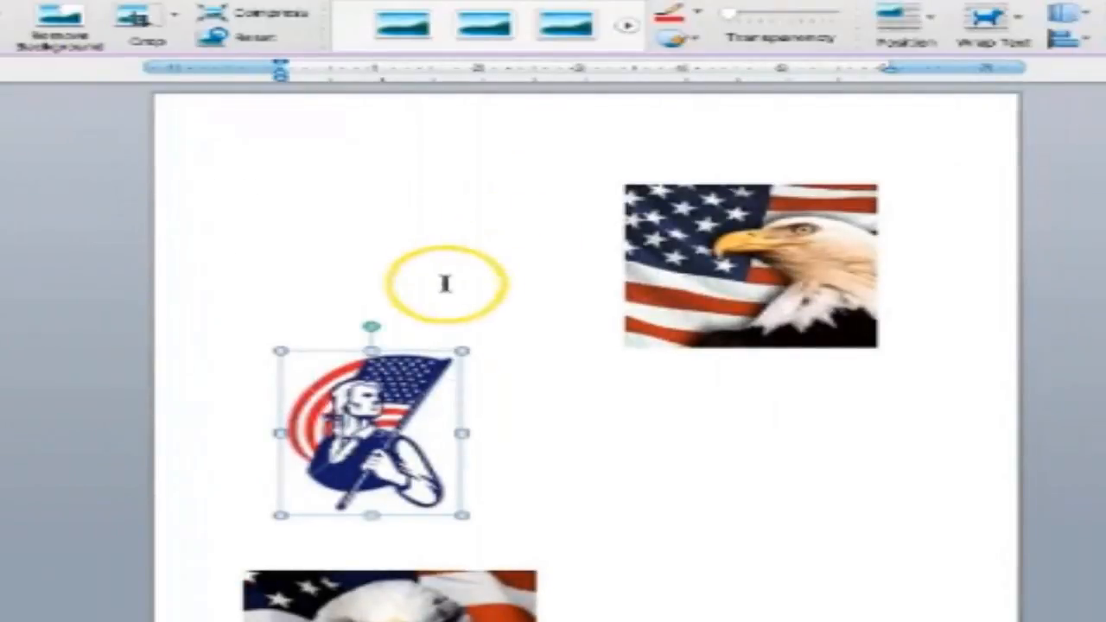
Set the flag-carrying patriot picture's absolute width to 2.5 inches.
right_click(405, 353)
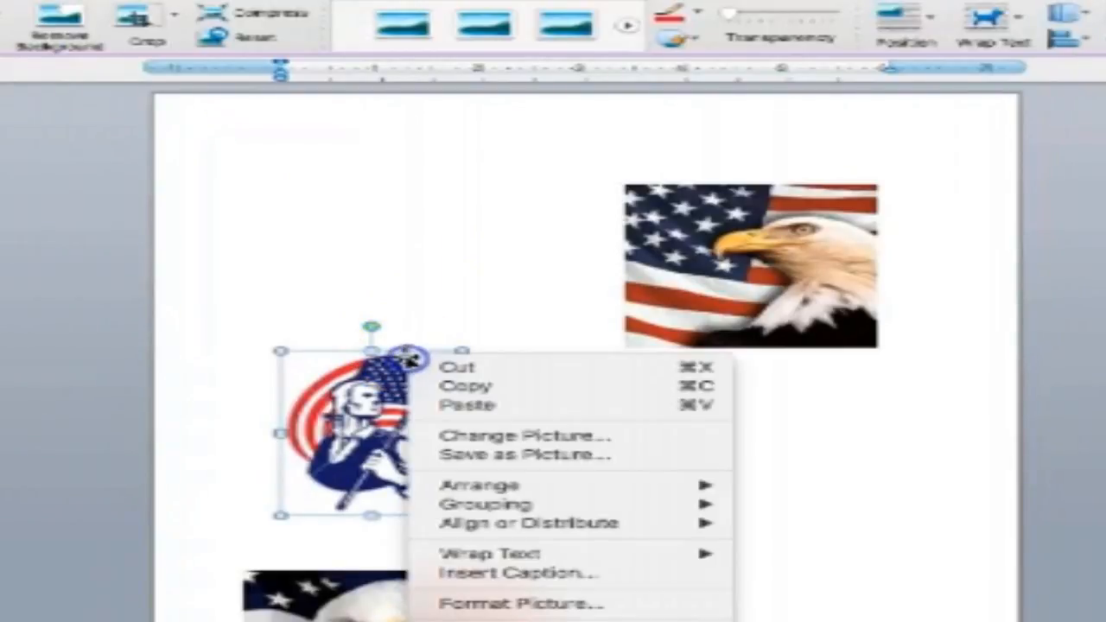
click(508, 605)
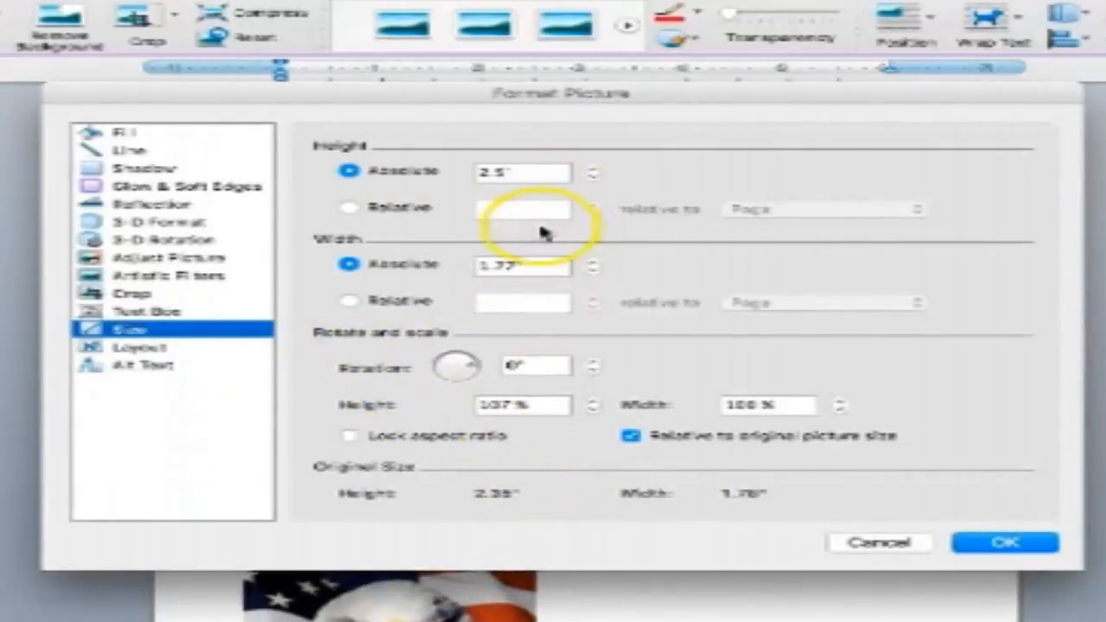
drag(558, 270, 471, 275)
text(2)
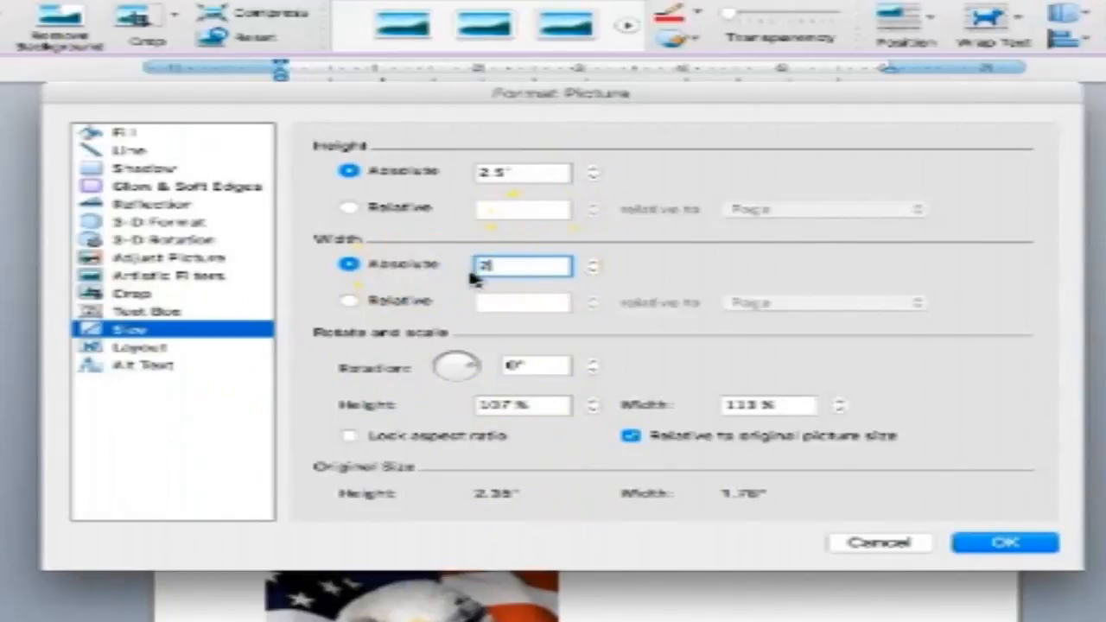
text(.5)
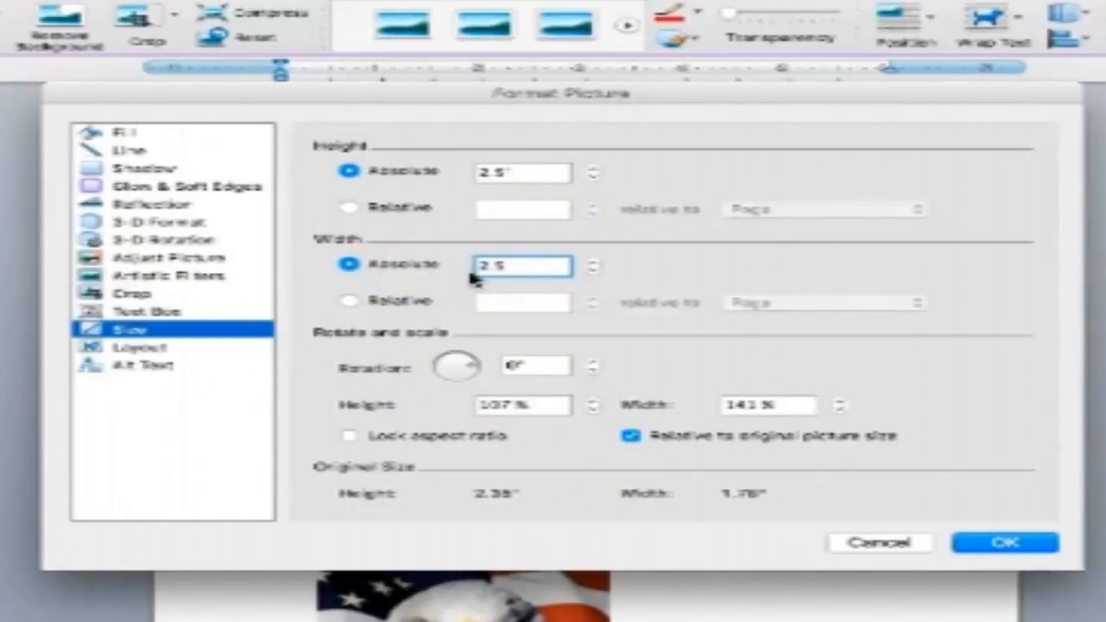
click(351, 438)
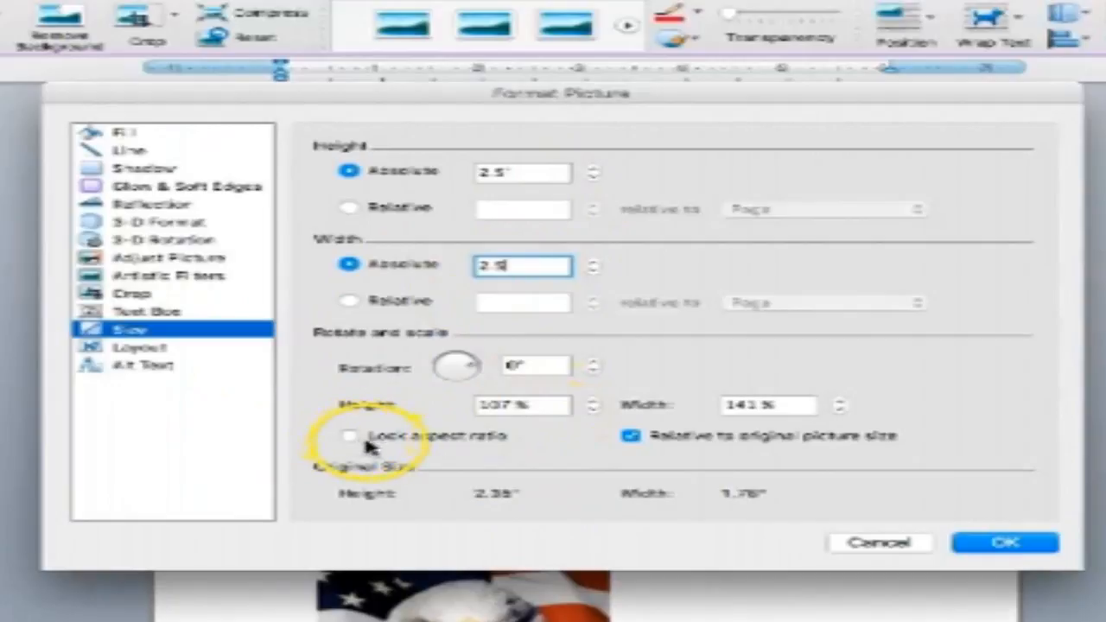
click(1007, 543)
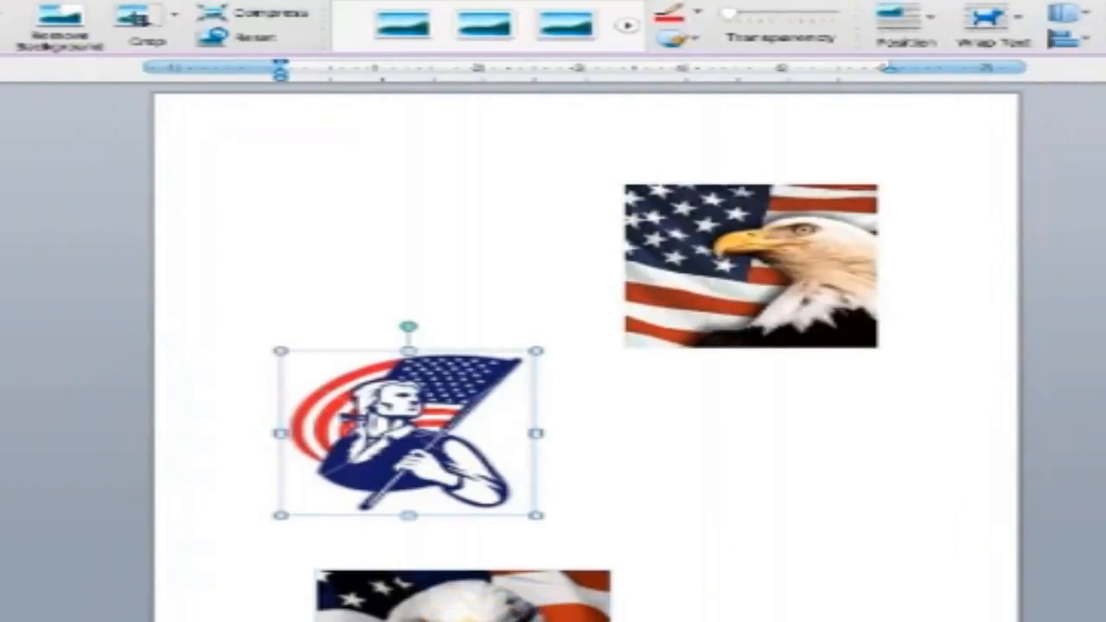
Turn off Lock aspect ratio for the front-facing eagle picture and set its absolute height to 2.5 inches.
click(473, 615)
right_click(473, 617)
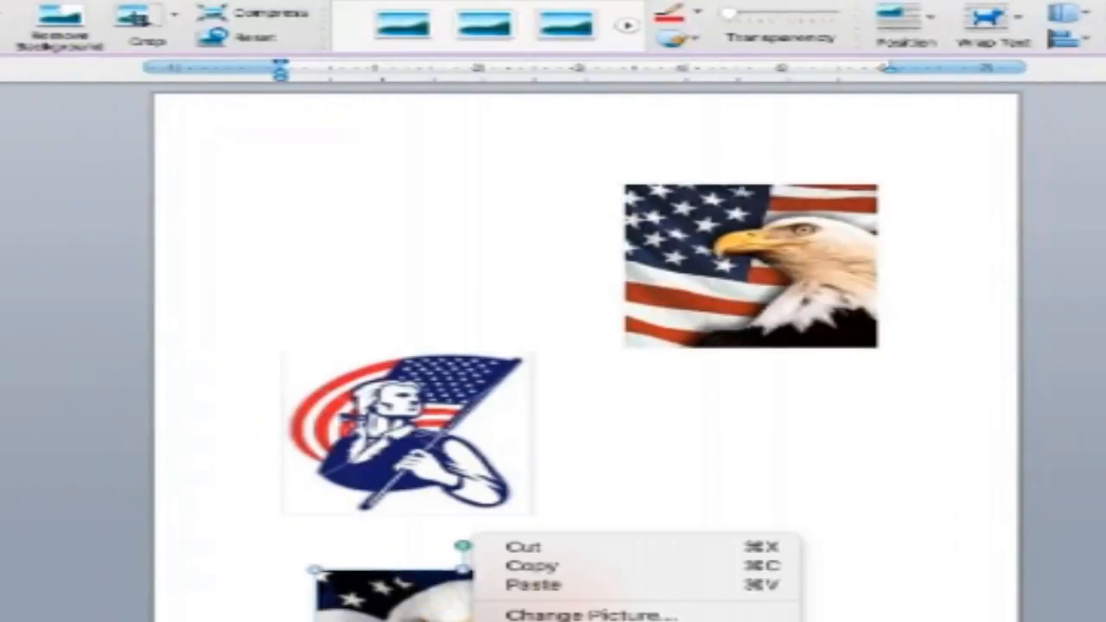
click(553, 621)
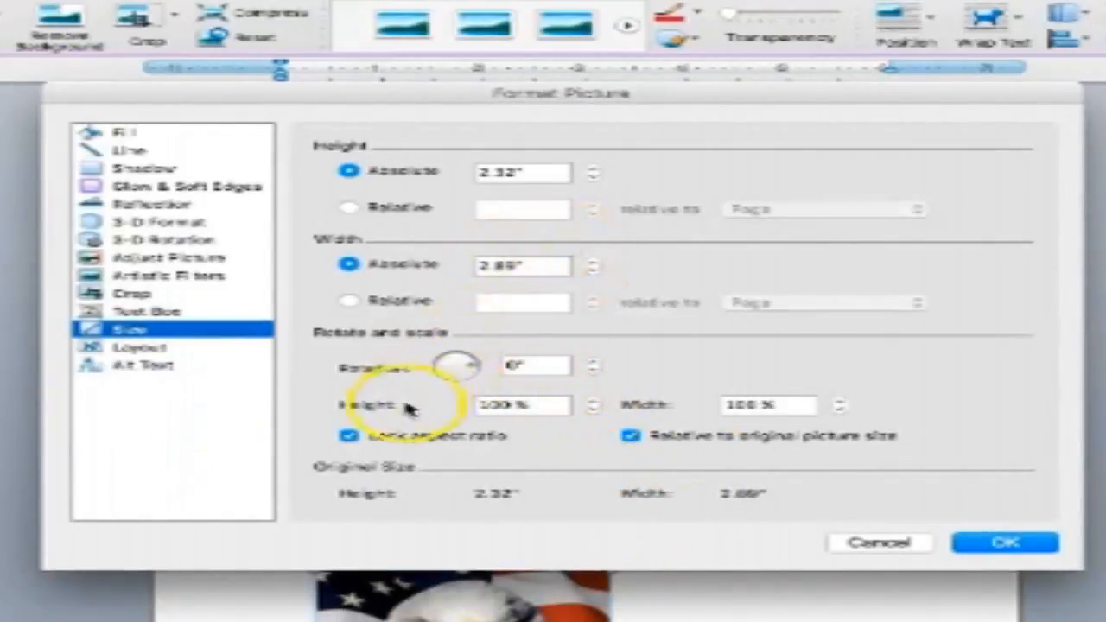
click(350, 437)
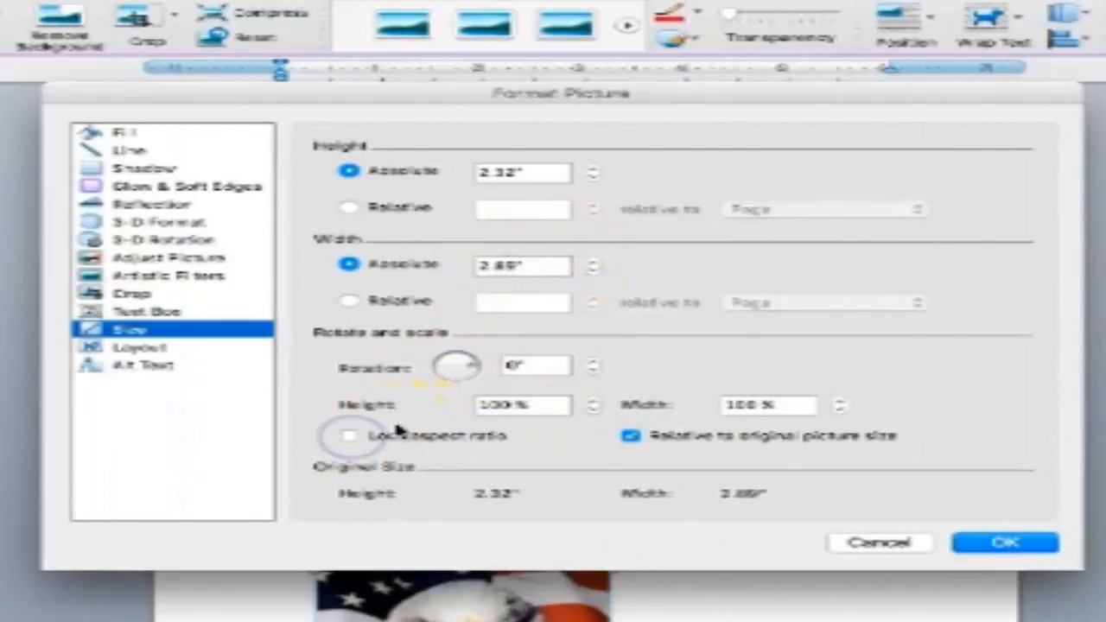
click(515, 174)
double_click(474, 175)
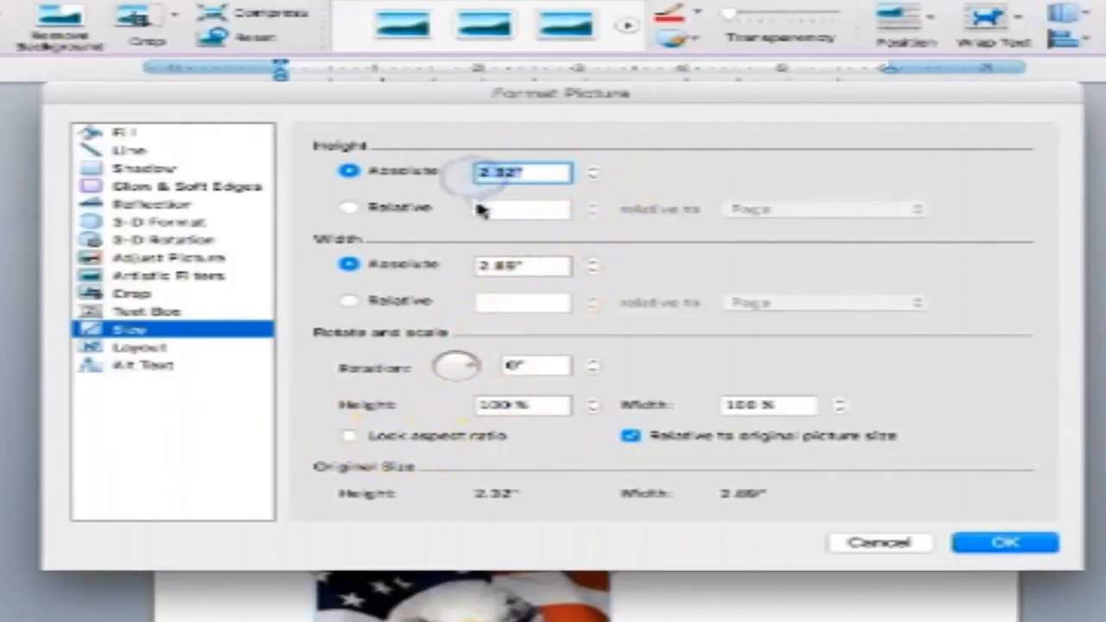
text(2.5)
Set the front-facing eagle picture's absolute width to 2.5 inches.
click(525, 262)
double_click(461, 267)
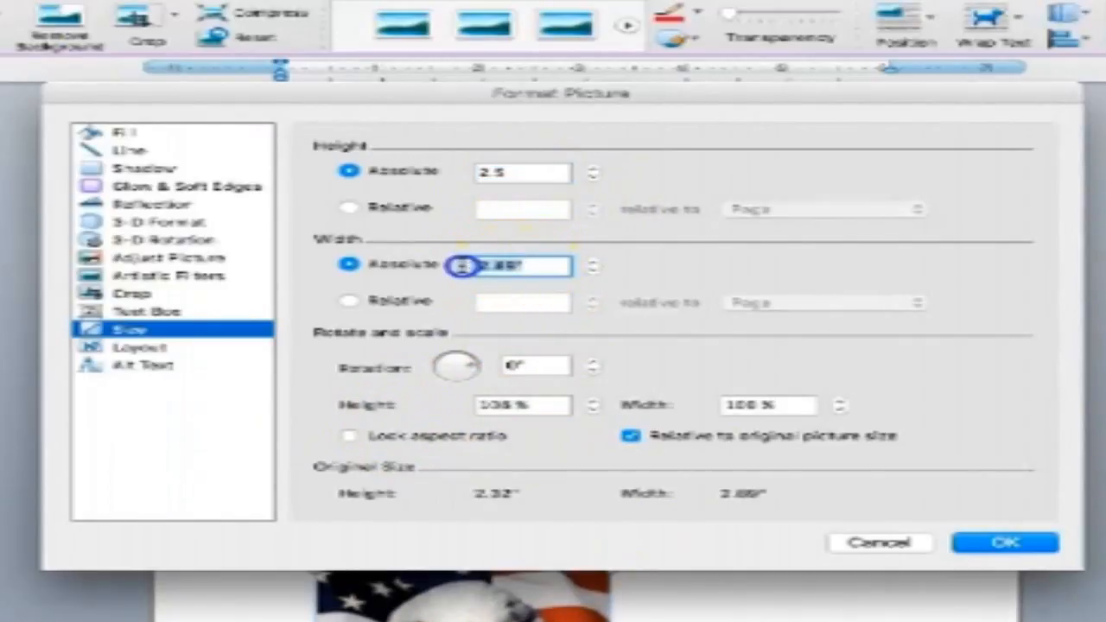
text(.5)
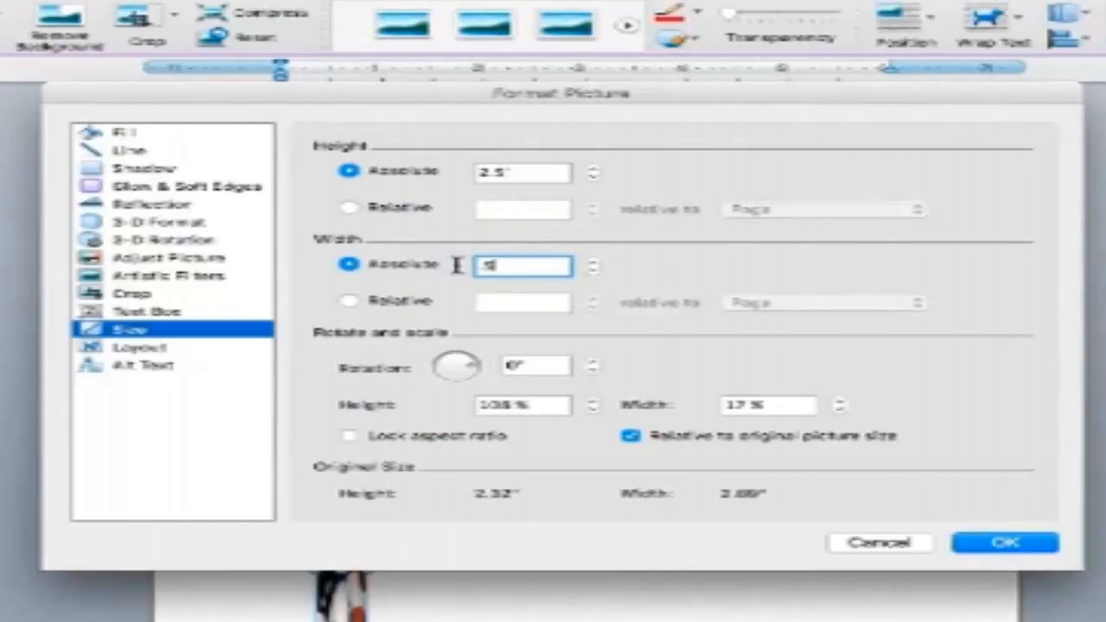
text(2)
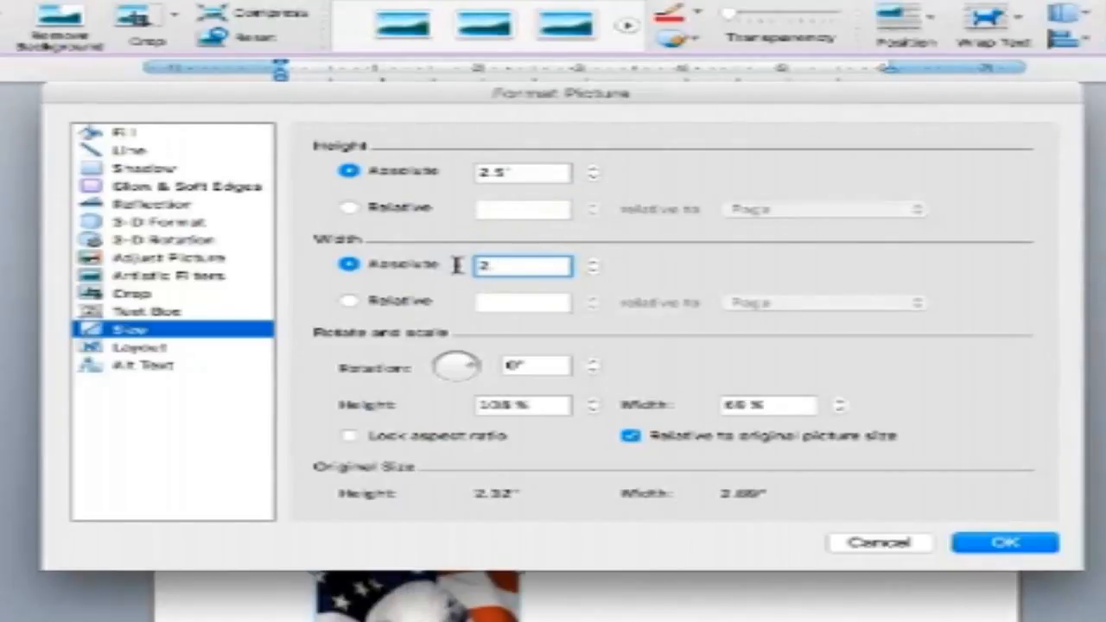
text(.1)
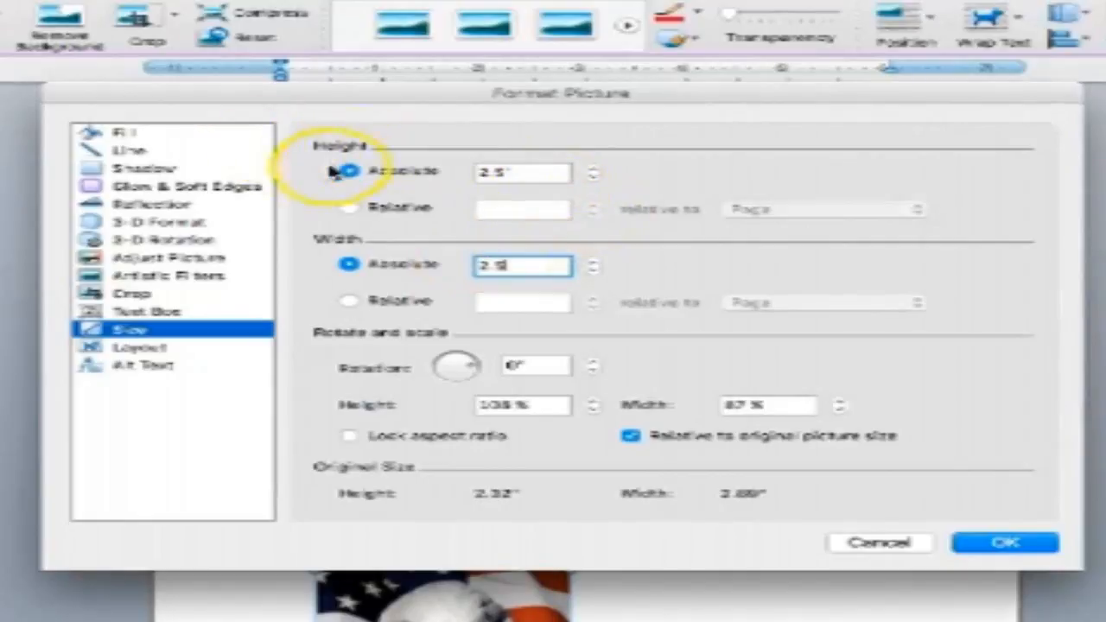
Give the front-facing eagle picture a solid black outline and increase its line weight to form a thick border.
click(130, 152)
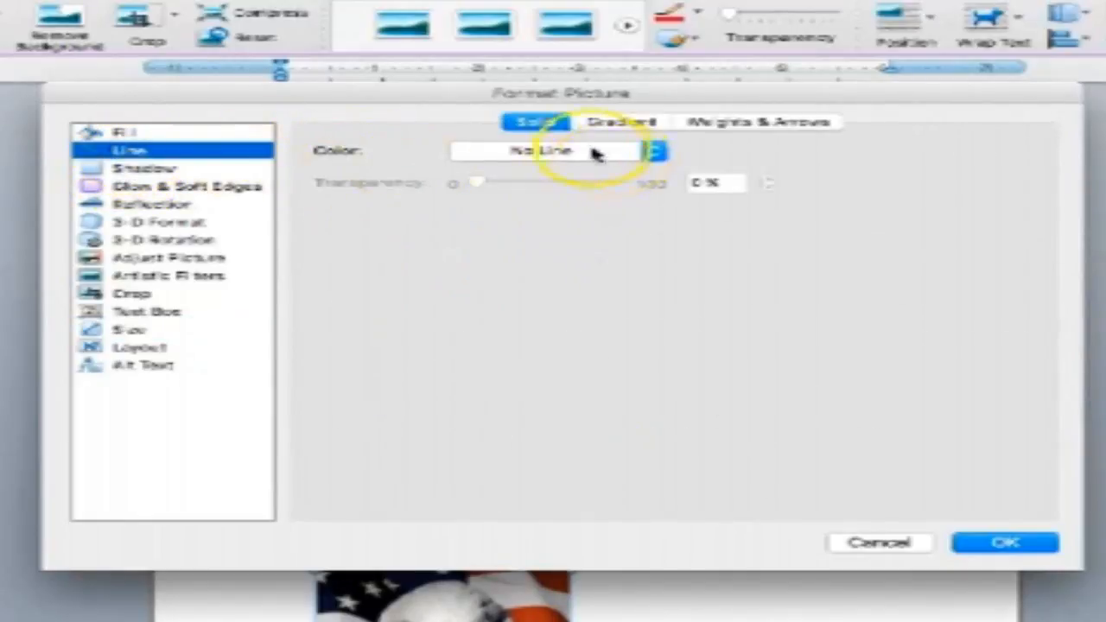
click(655, 154)
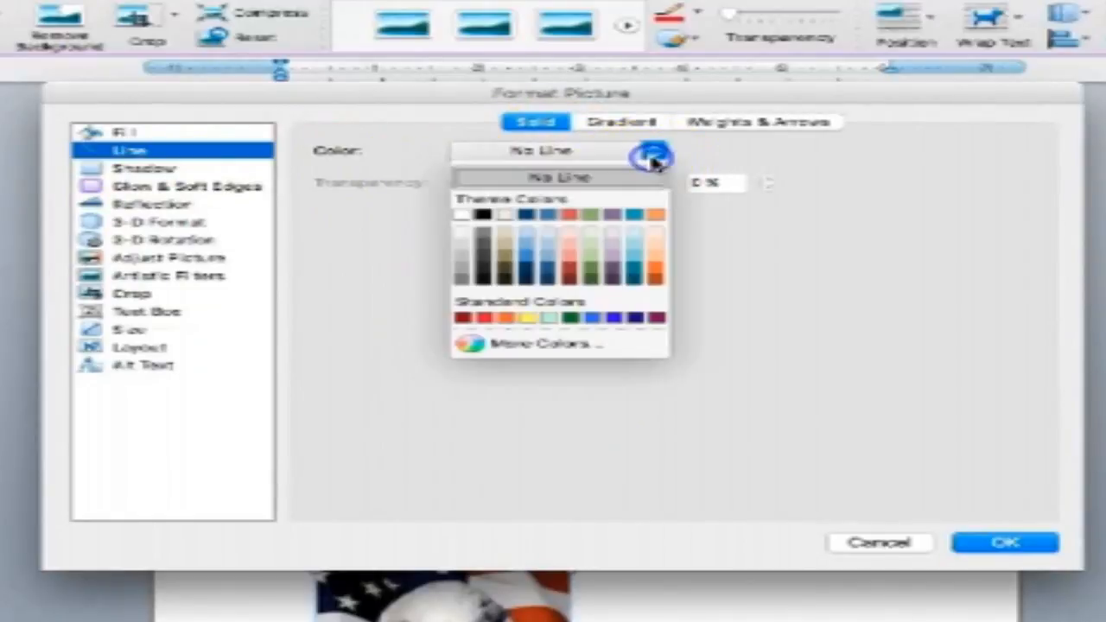
click(487, 217)
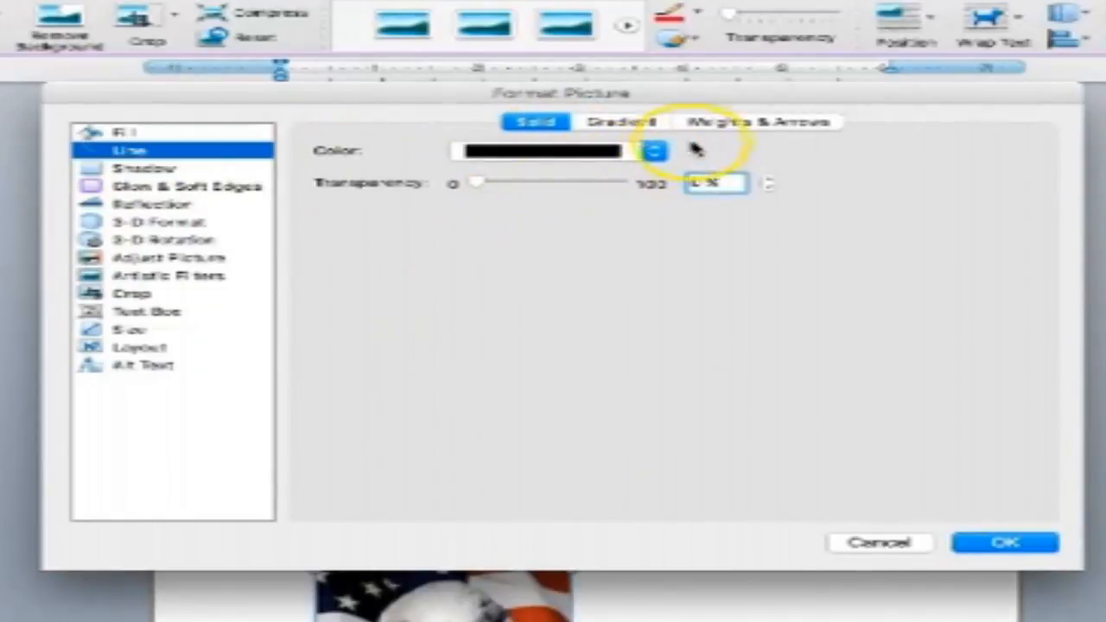
click(731, 126)
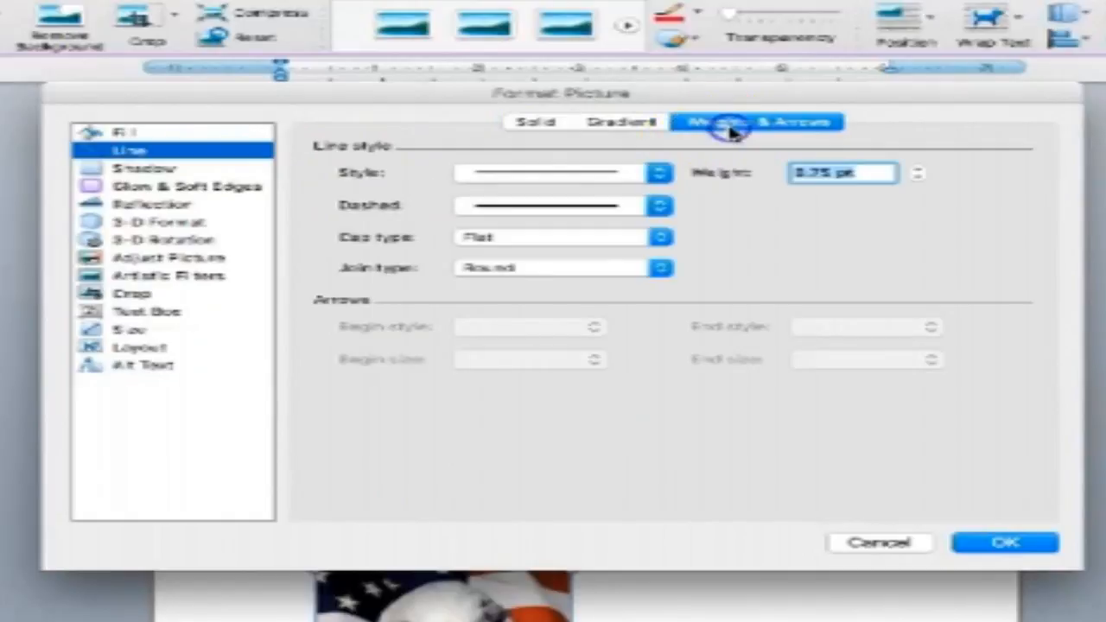
click(919, 173)
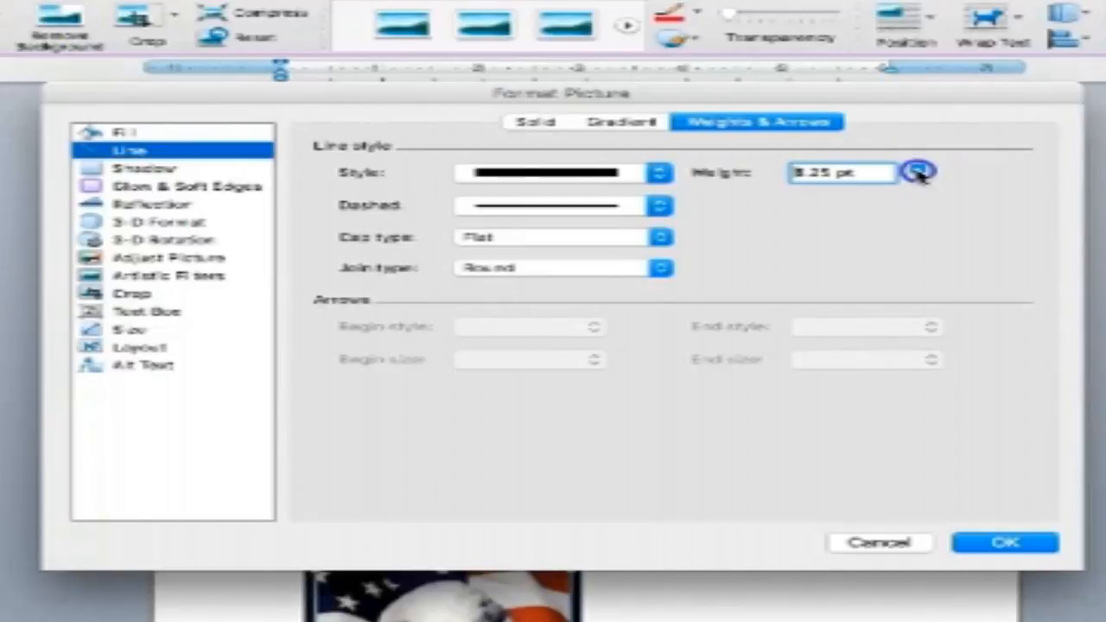
click(917, 178)
click(917, 178)
click(969, 532)
click(1001, 543)
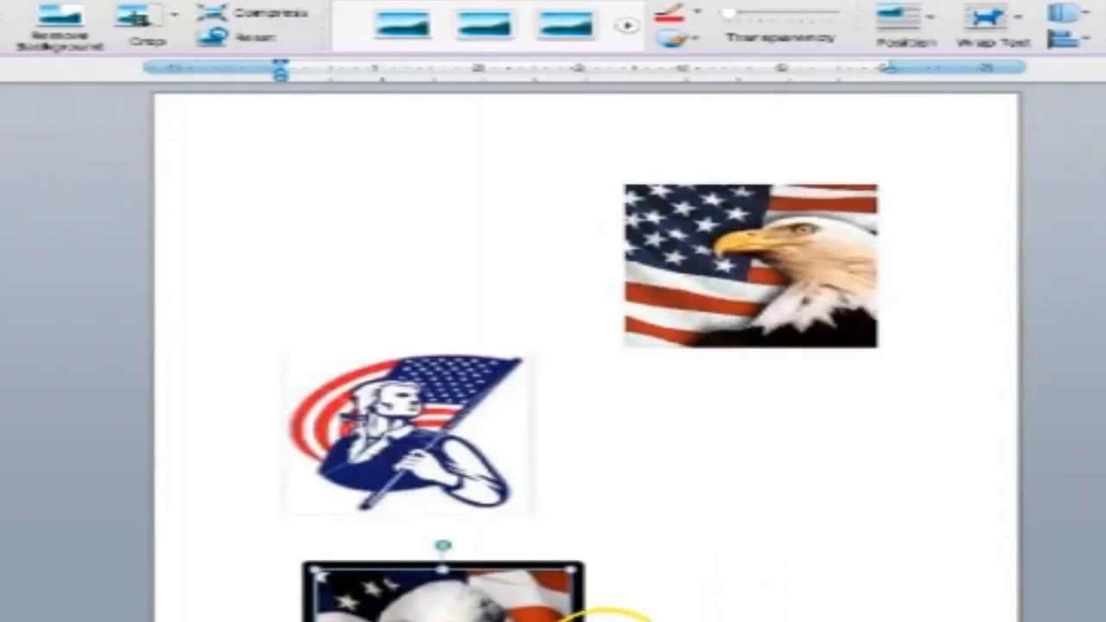
Add a solid black outline with a weight of 10 pt to the flag-carrying patriot picture.
click(402, 420)
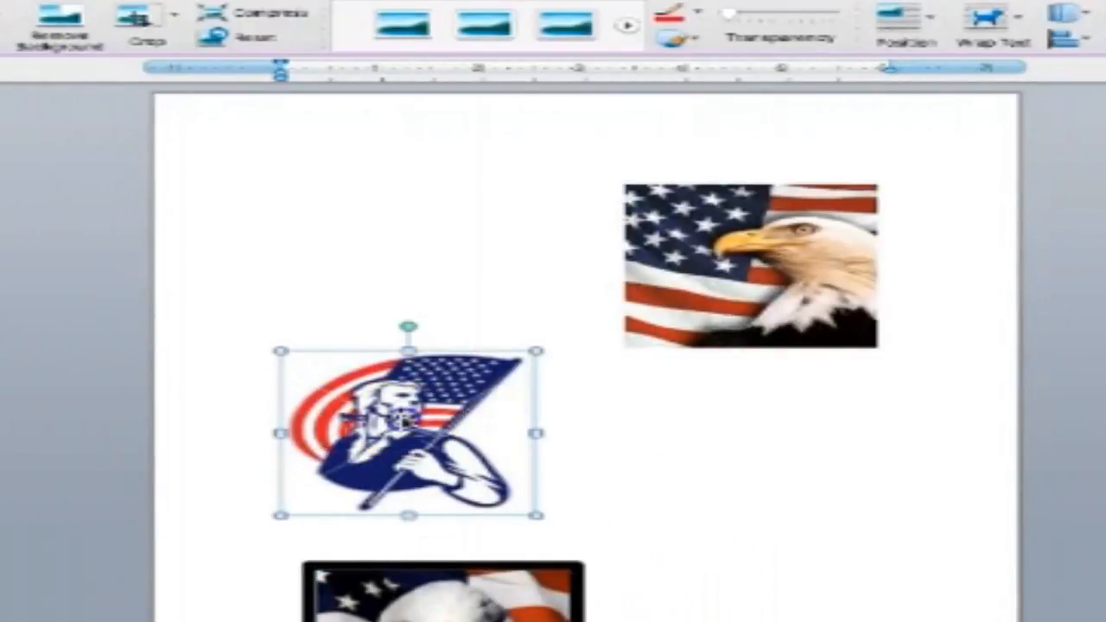
right_click(403, 419)
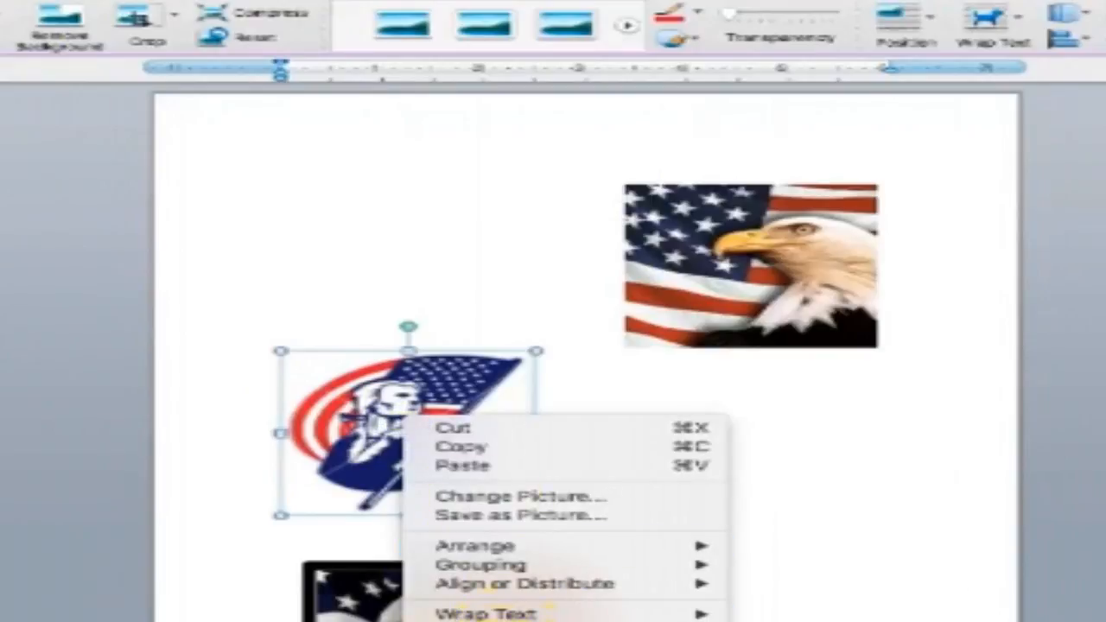
click(509, 621)
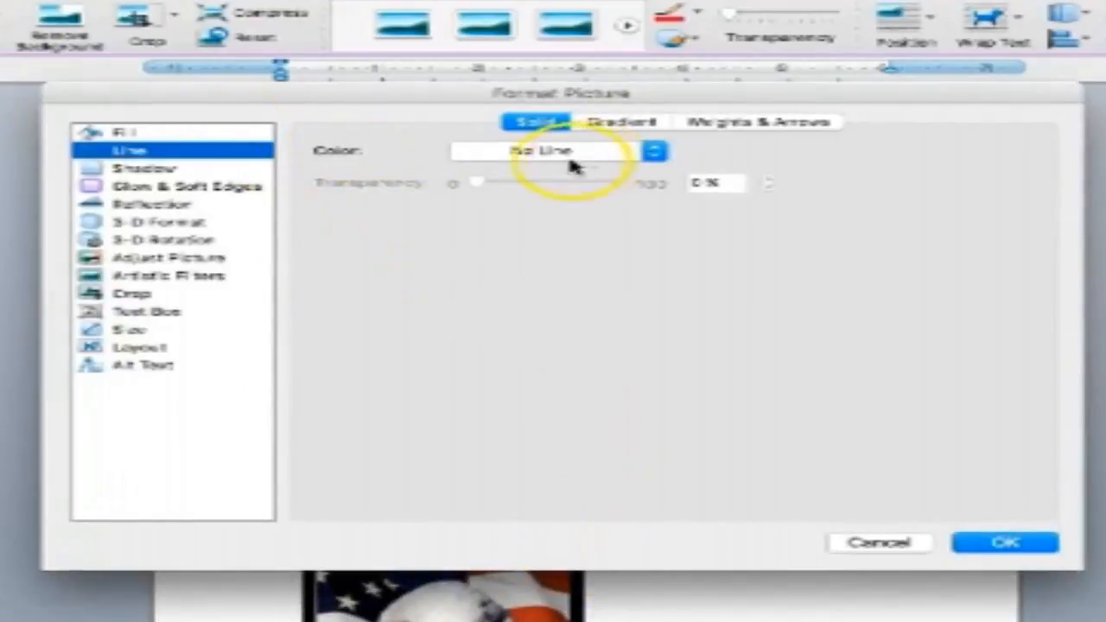
click(653, 151)
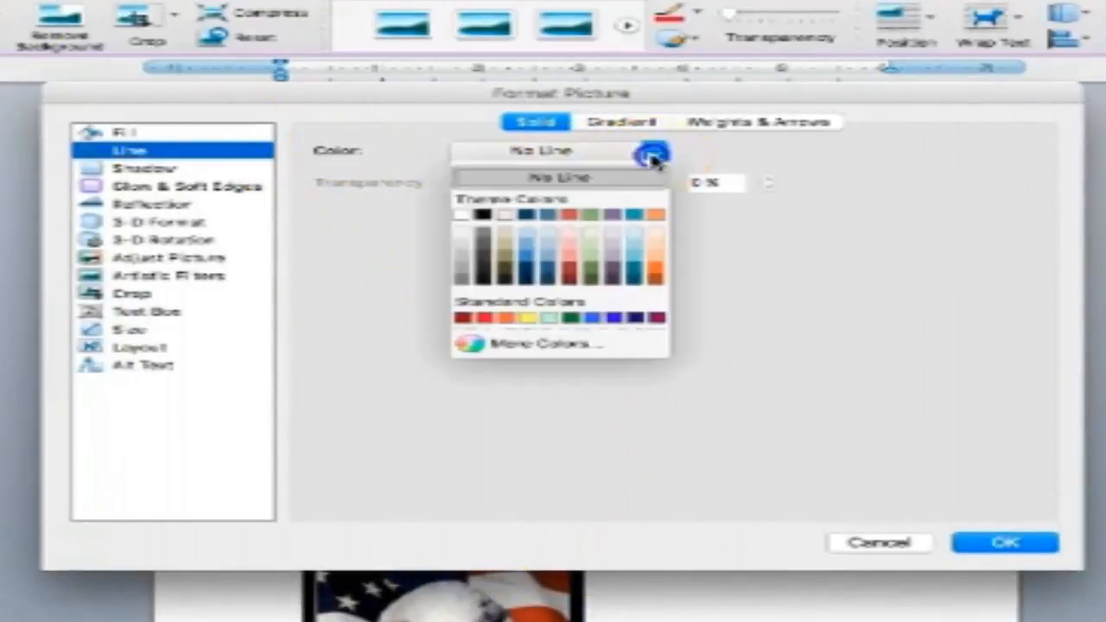
click(489, 217)
click(758, 122)
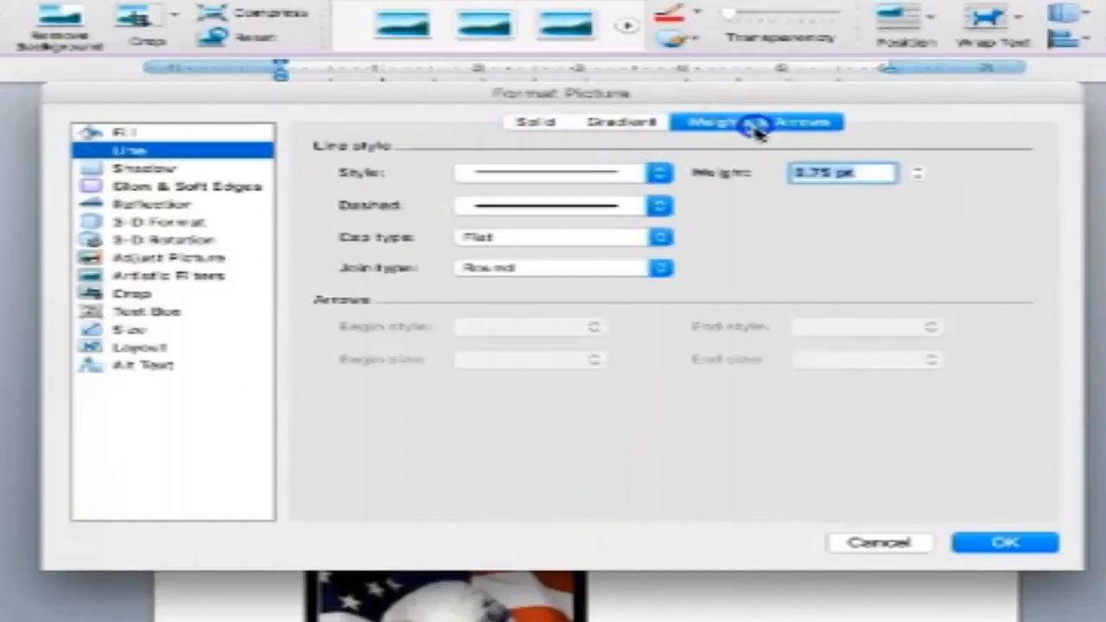
click(919, 169)
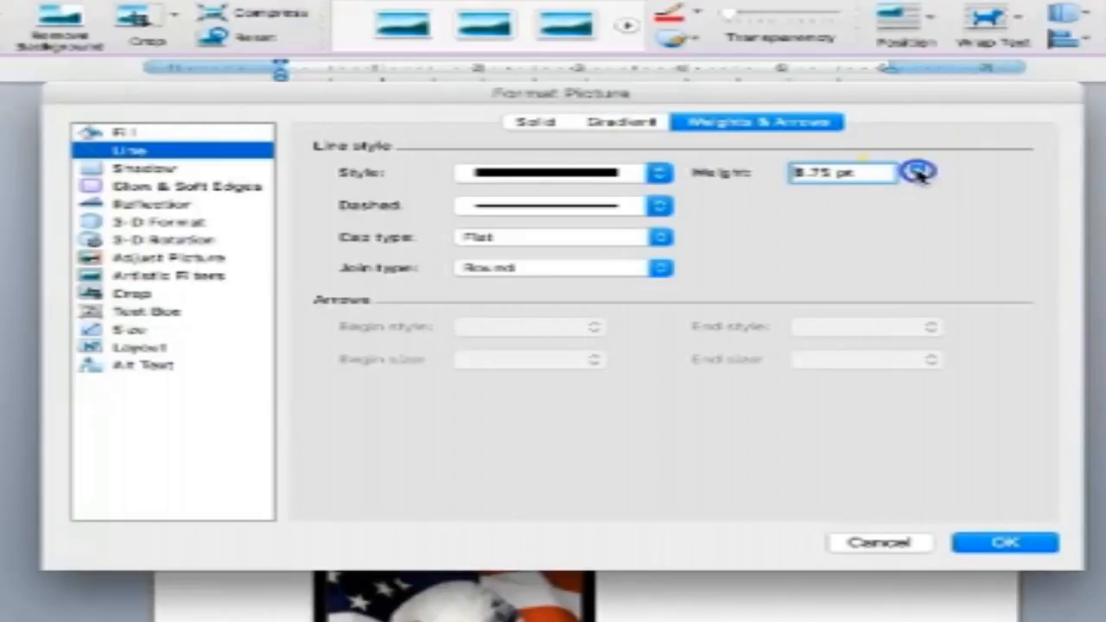
click(919, 172)
click(919, 170)
click(919, 171)
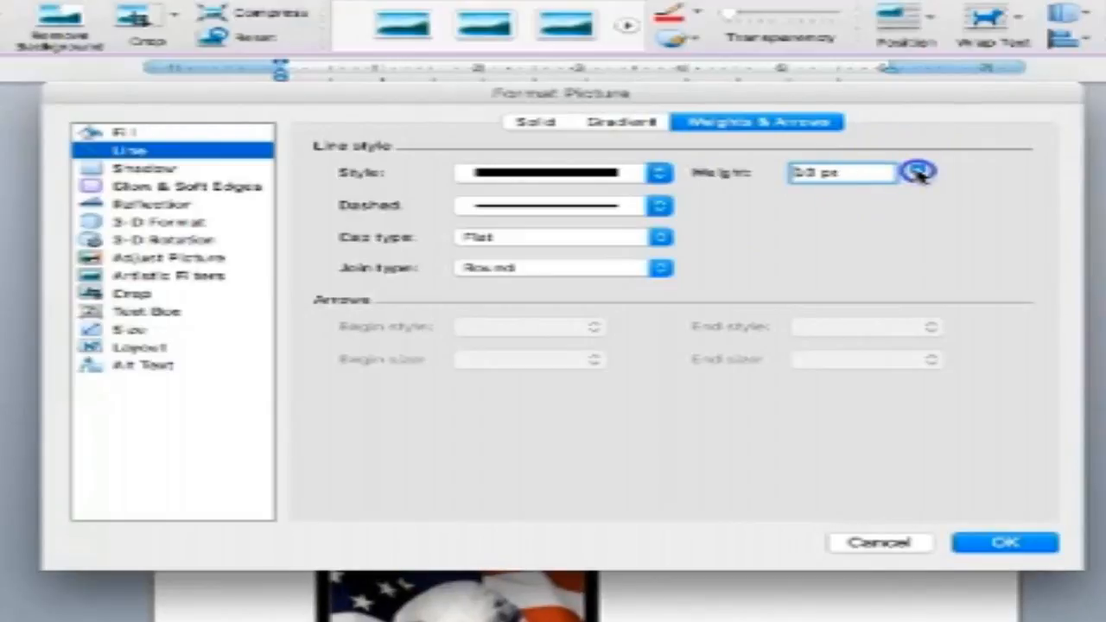
click(1005, 542)
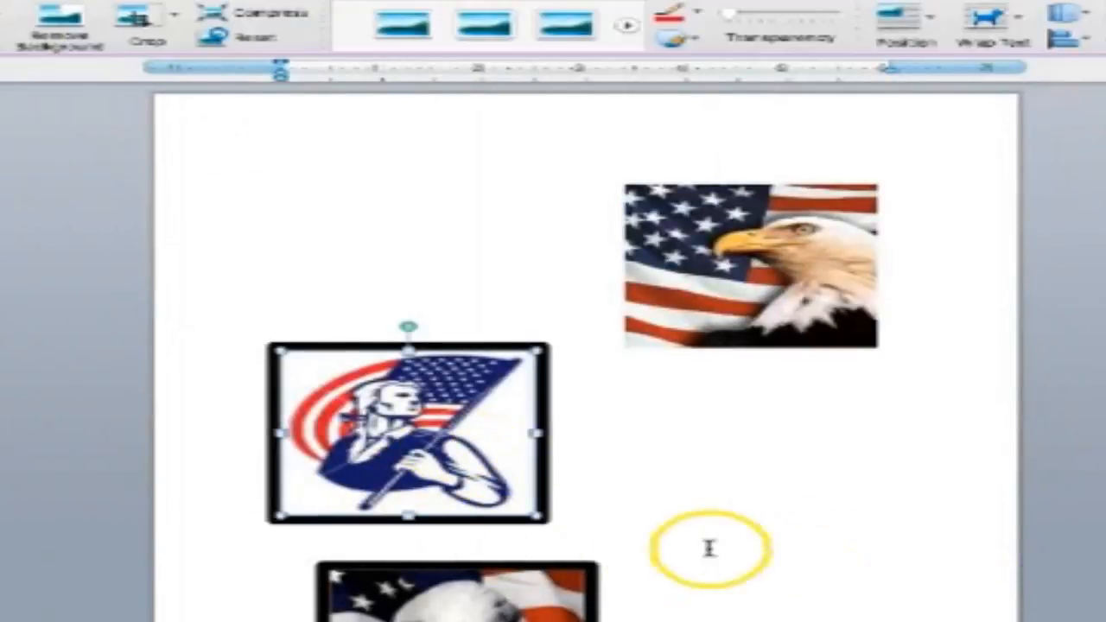
Give the side-profile eagle picture a solid black outline and raise its line weight to form a thick border matching the other pictures.
click(750, 290)
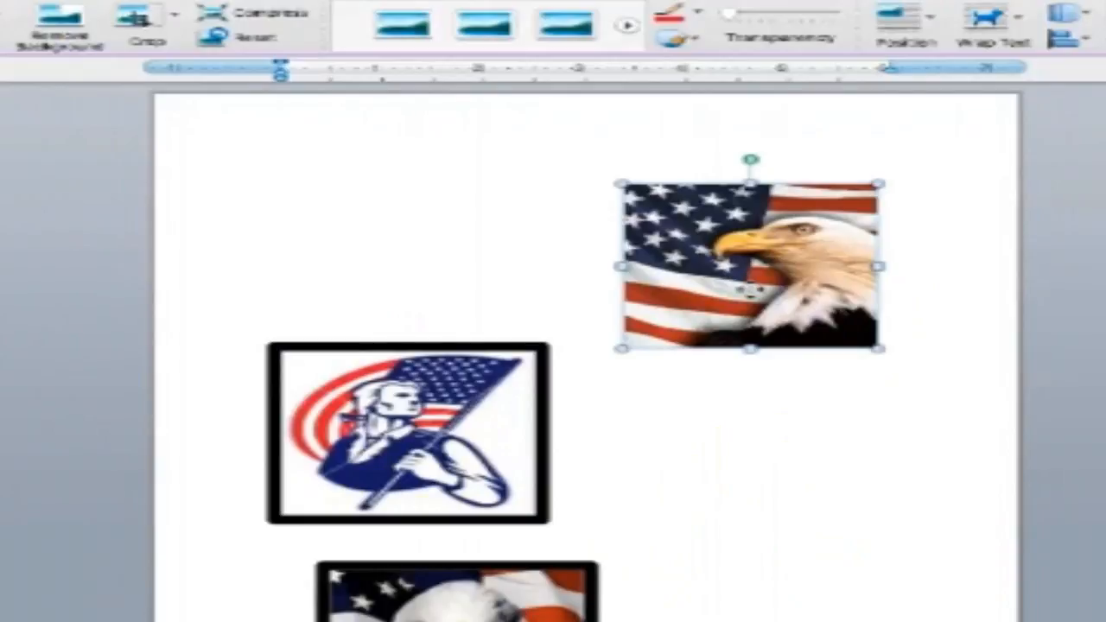
right_click(752, 292)
click(849, 533)
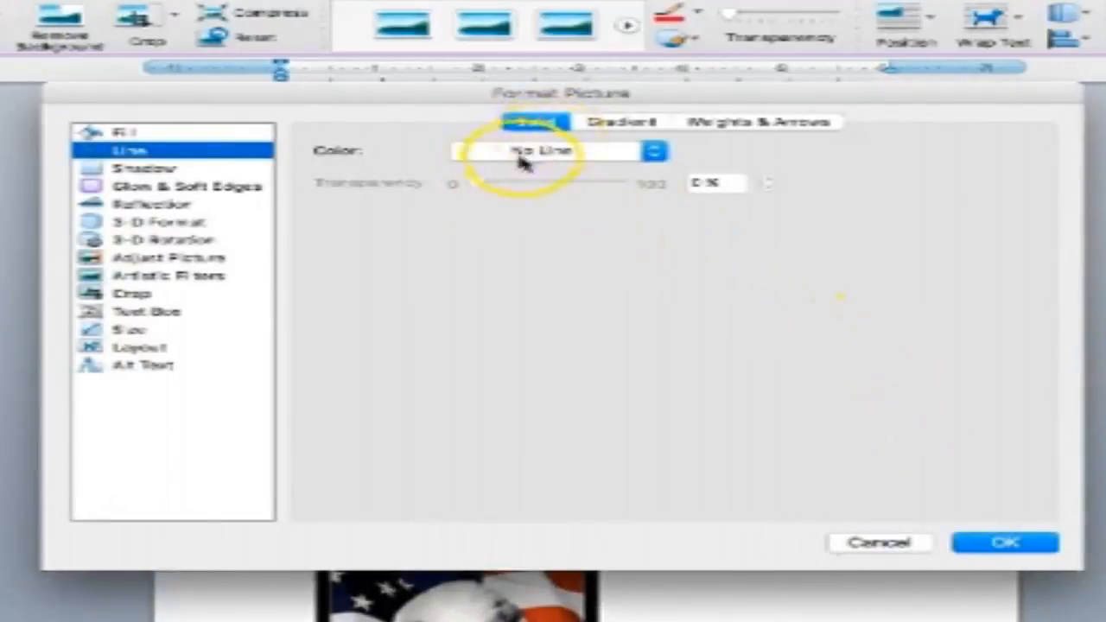
click(655, 154)
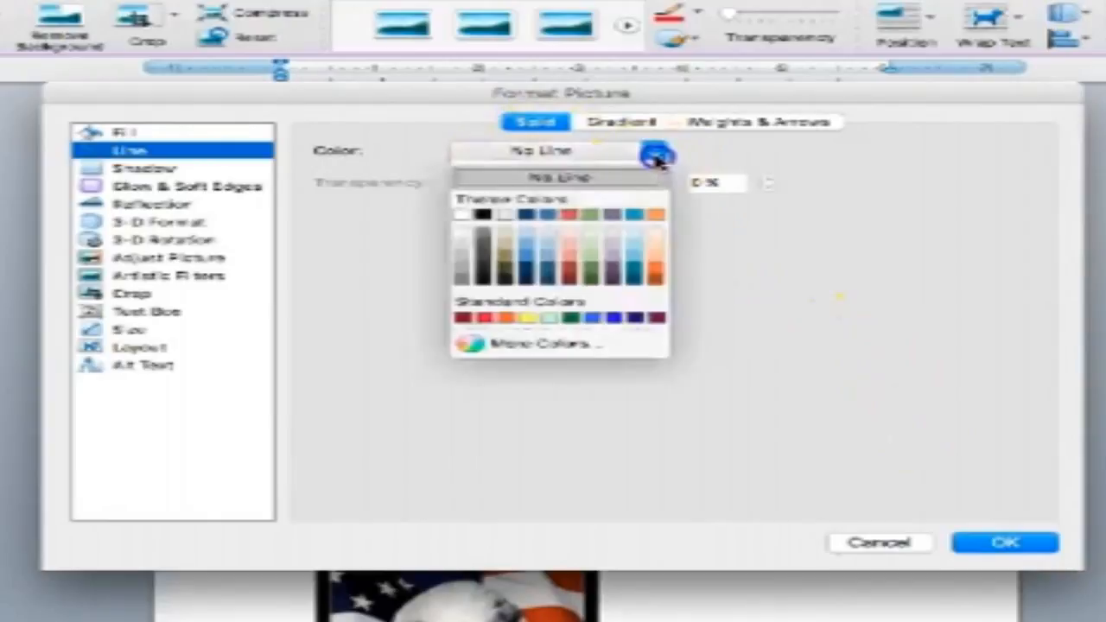
click(488, 215)
click(773, 121)
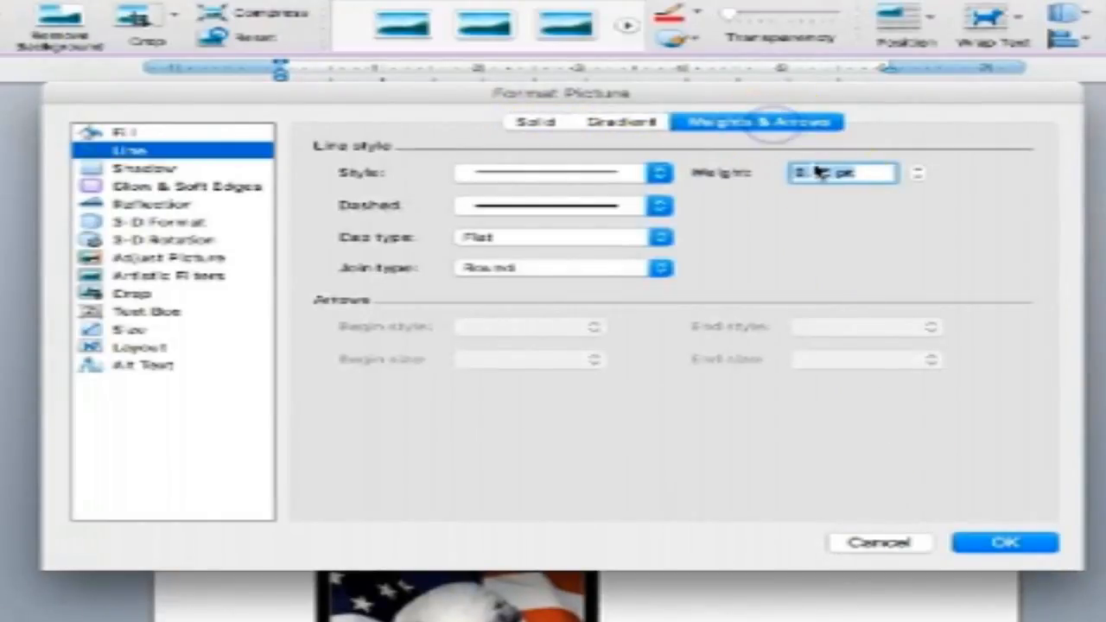
click(918, 172)
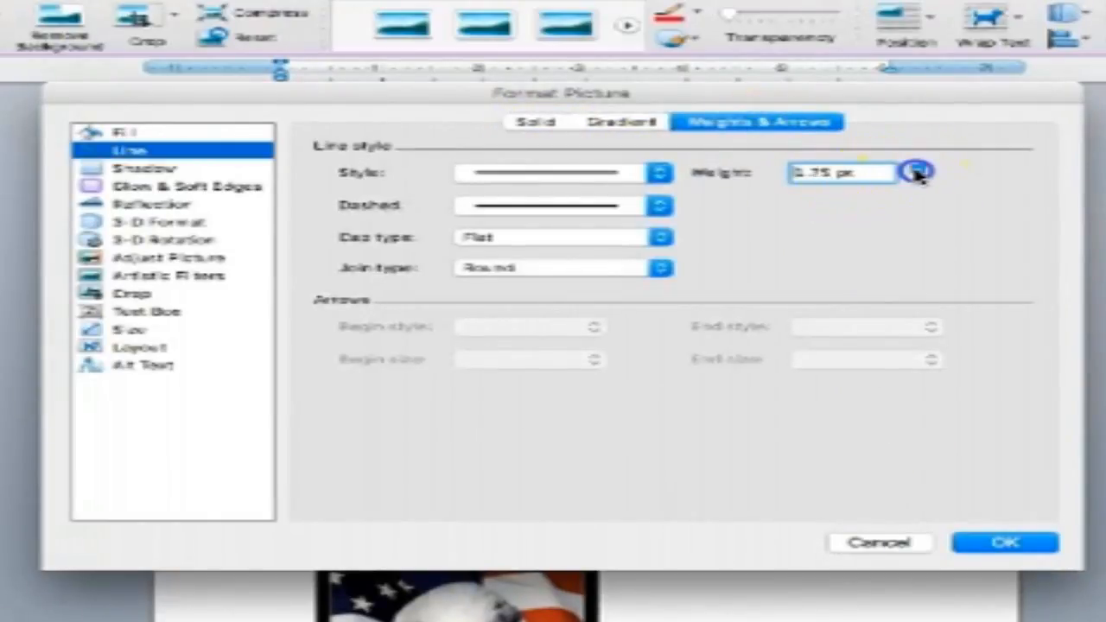
click(920, 179)
click(920, 179)
click(920, 180)
click(996, 540)
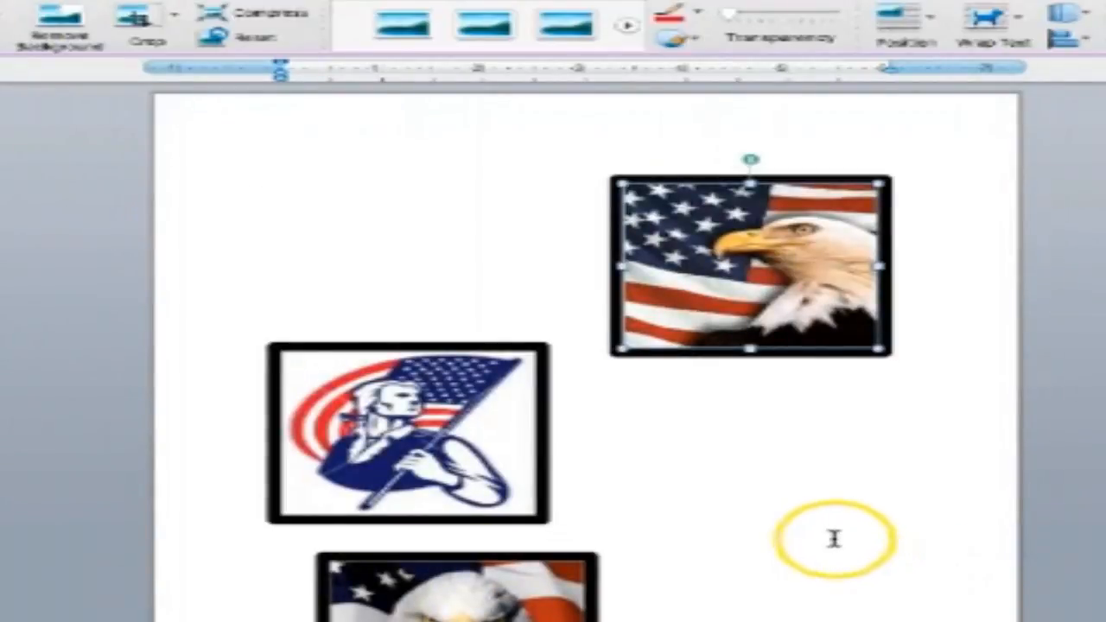
Rearrange the three bordered pictures, with the patriot beside the side-profile eagle and the front-facing eagle below the patriot.
drag(421, 437, 421, 343)
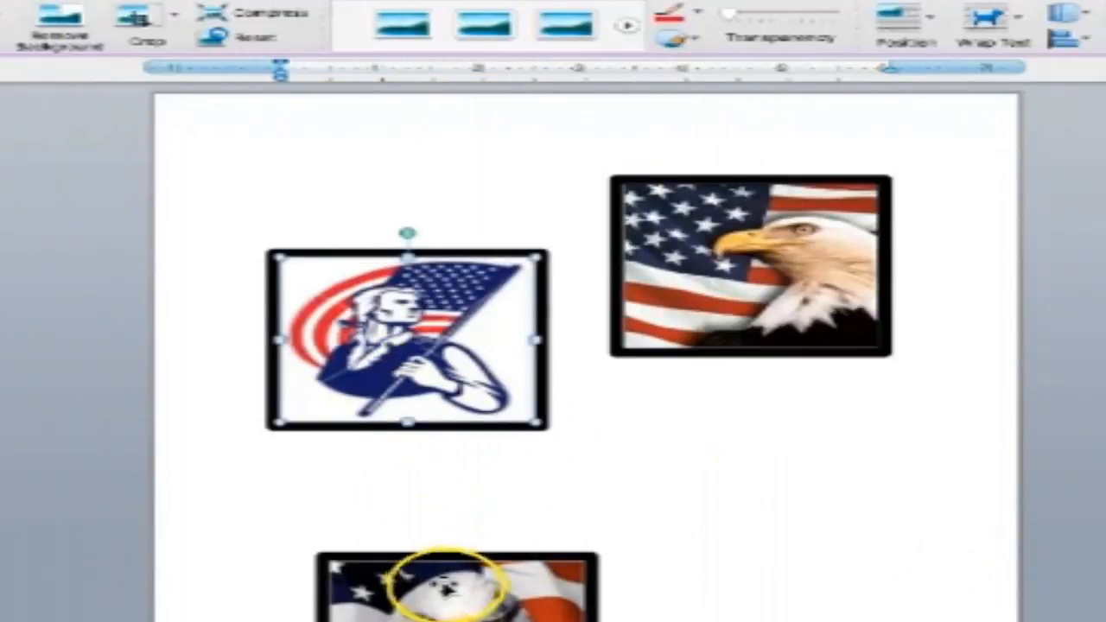
drag(451, 593, 427, 545)
drag(729, 340, 754, 391)
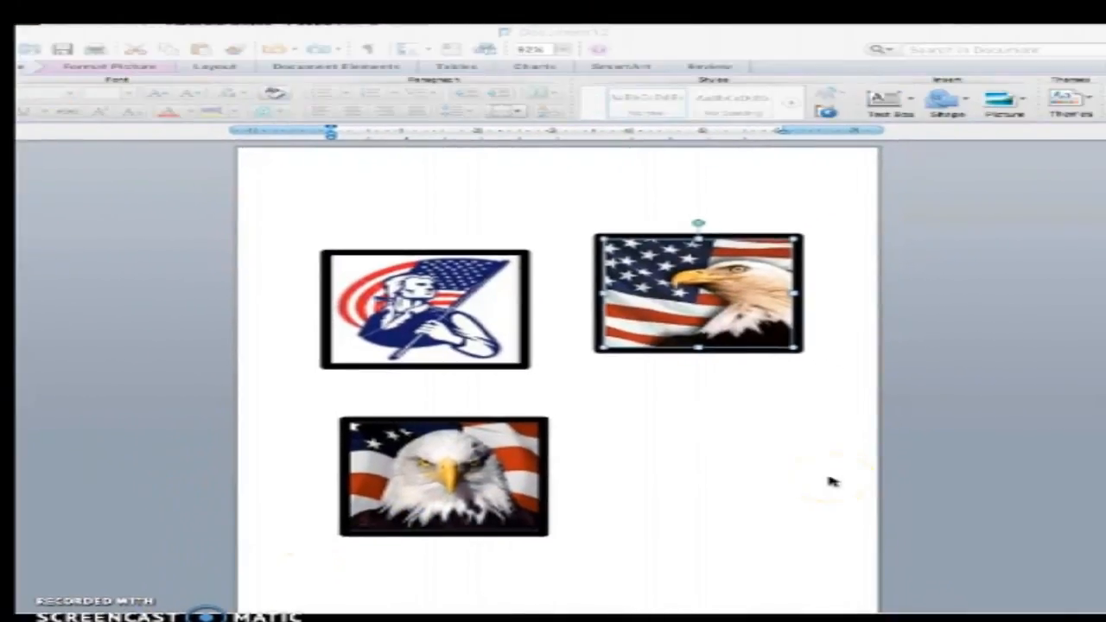
click(827, 481)
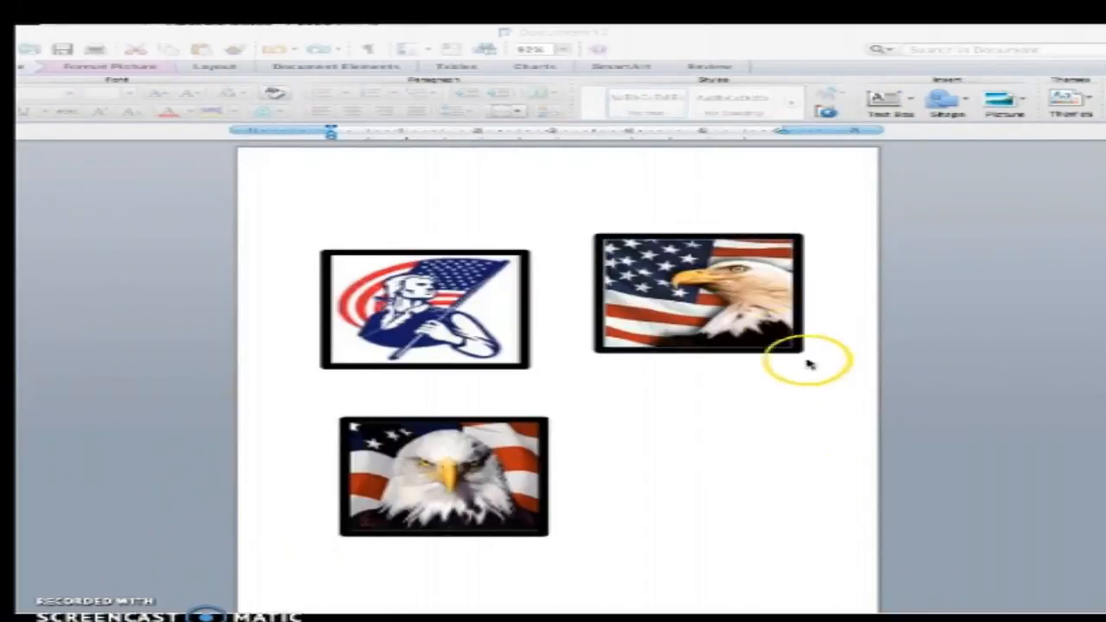
Apply the parallel 3-D rotation that tilts the side-profile eagle picture flat as the top face of a cube.
click(721, 296)
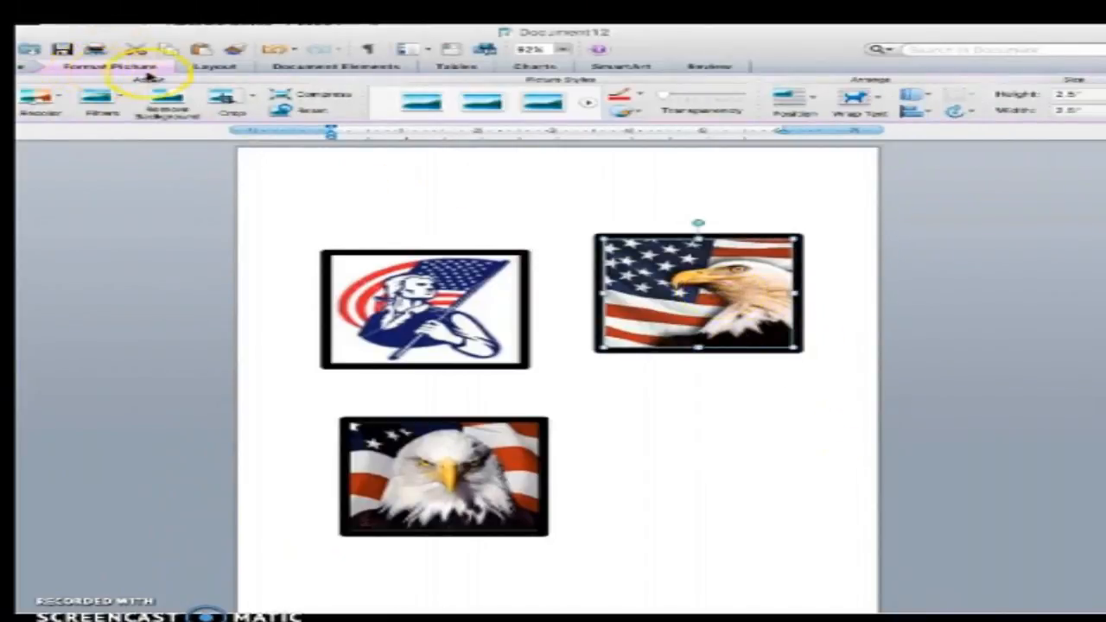
click(639, 114)
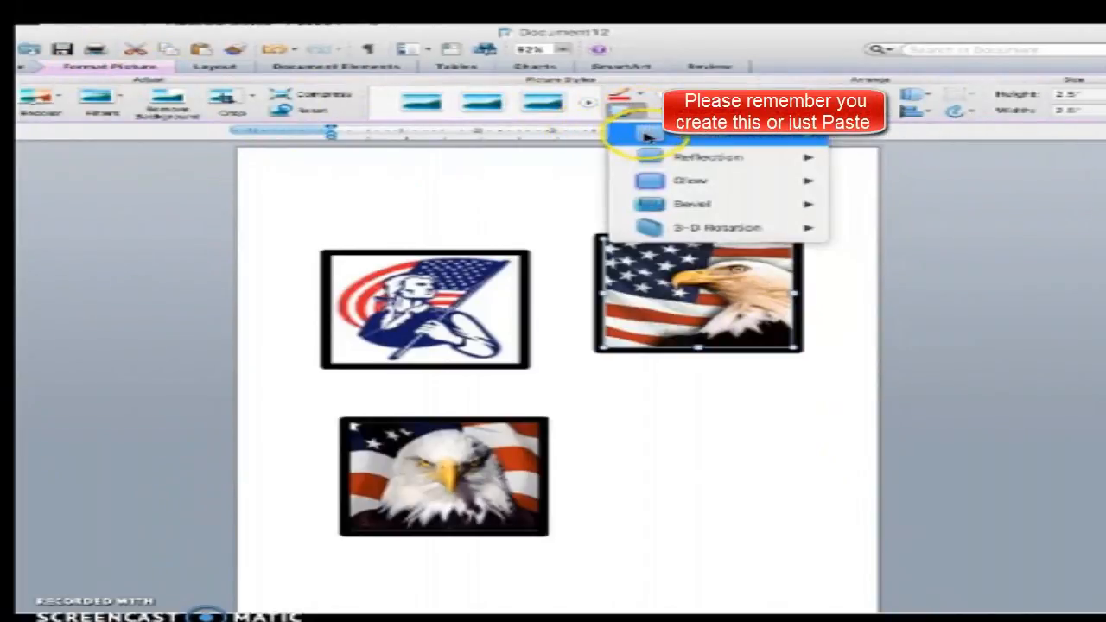
click(676, 229)
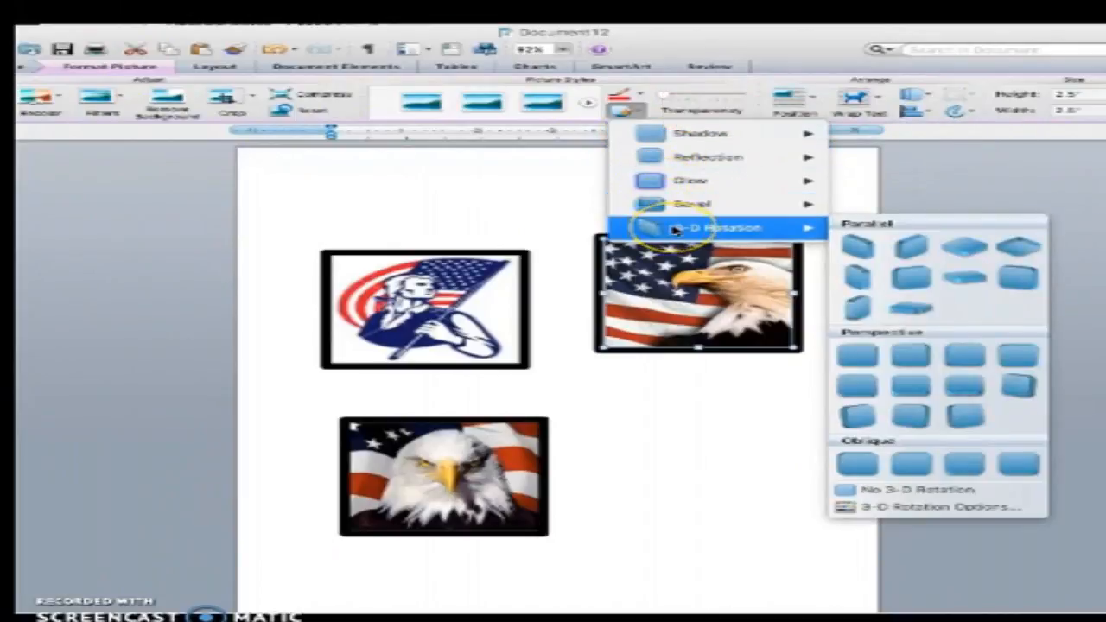
click(770, 233)
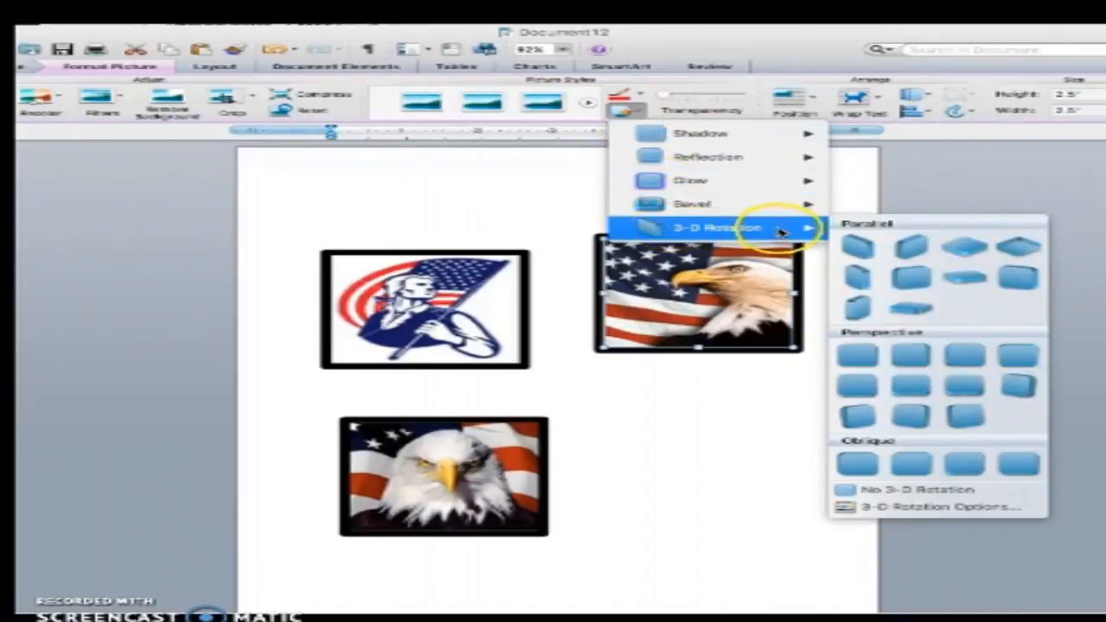
click(964, 278)
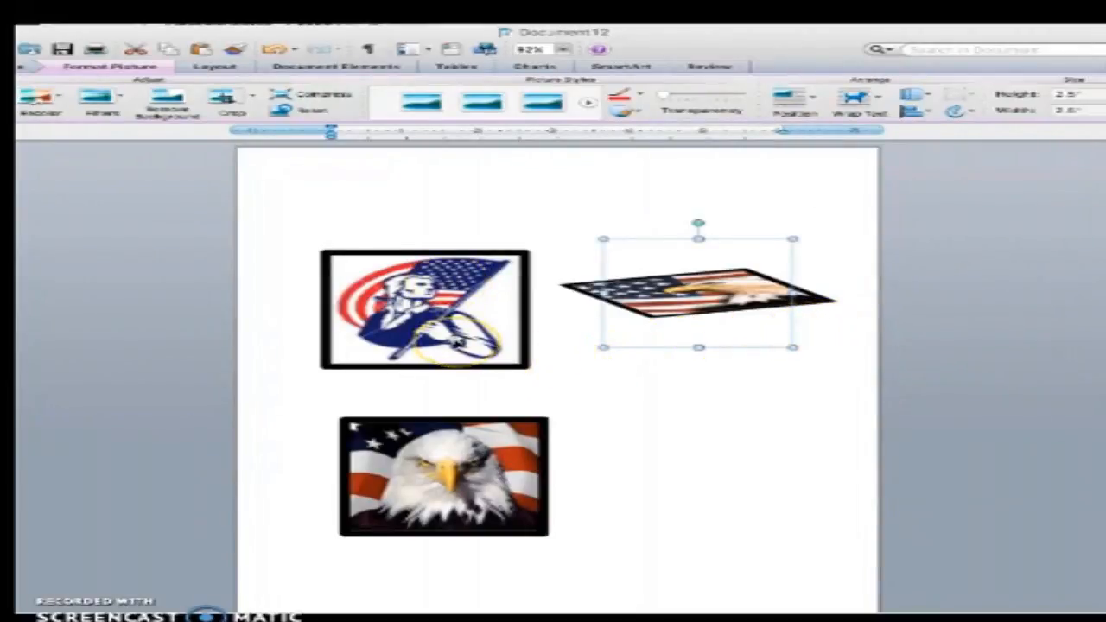
Apply the right-facing parallel 3-D rotation to the patriot picture and place it beneath the tilted eagle as the cube's front face.
click(500, 282)
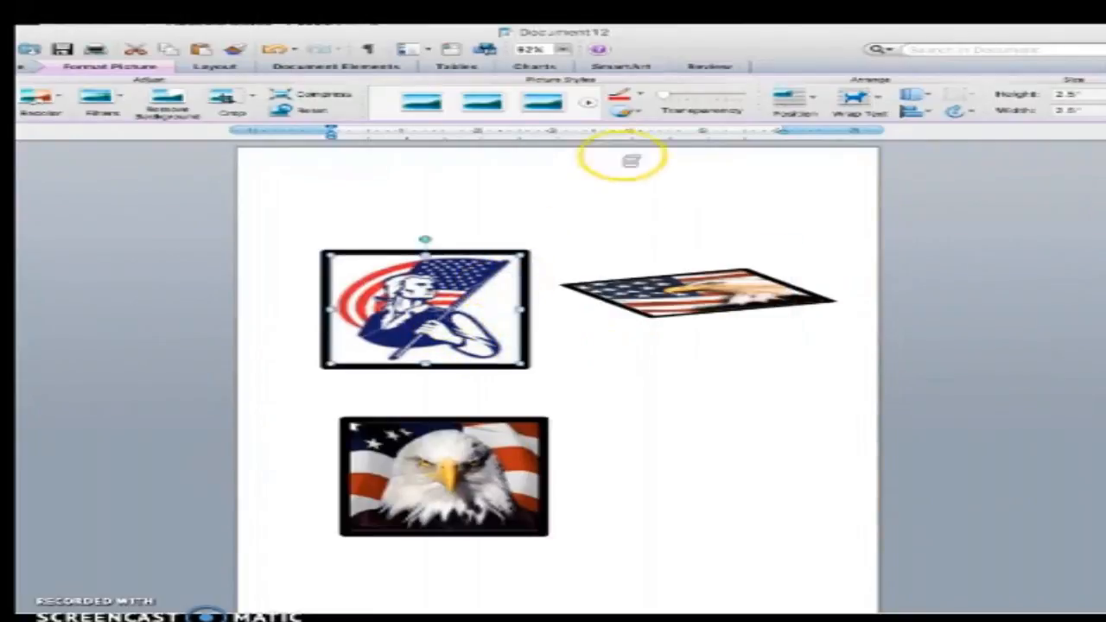
click(639, 111)
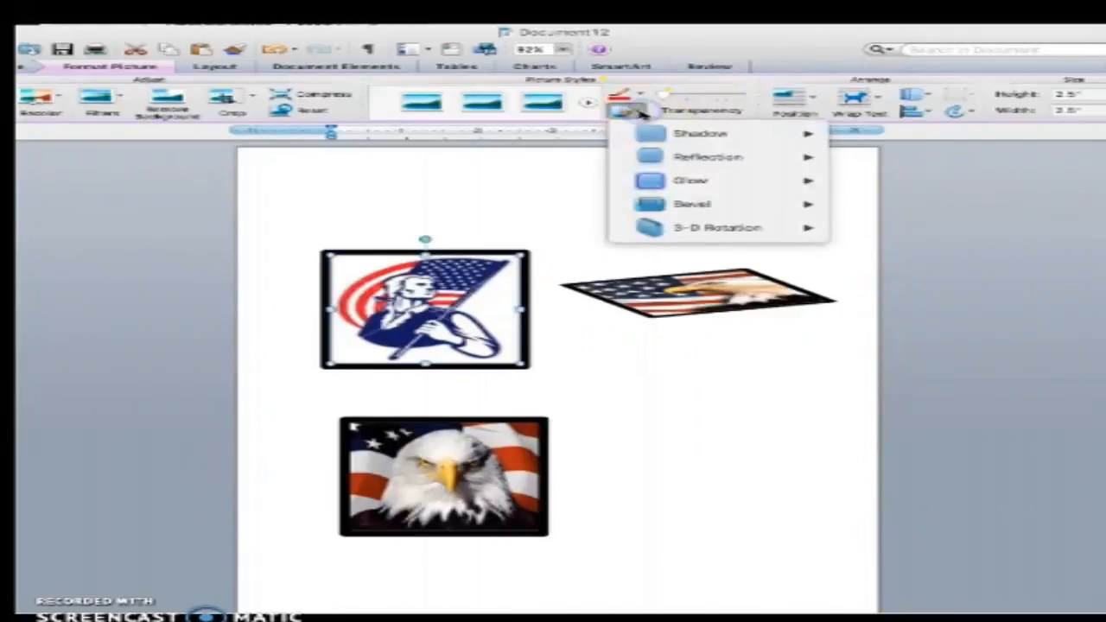
mouse_move(685, 235)
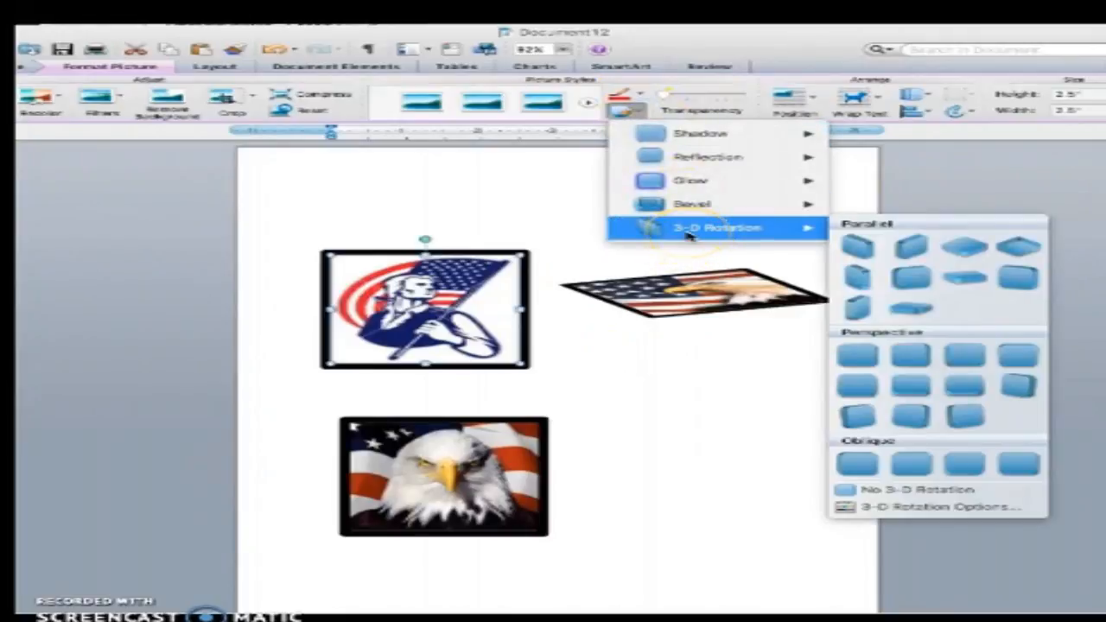
click(913, 277)
click(481, 318)
drag(413, 318, 733, 390)
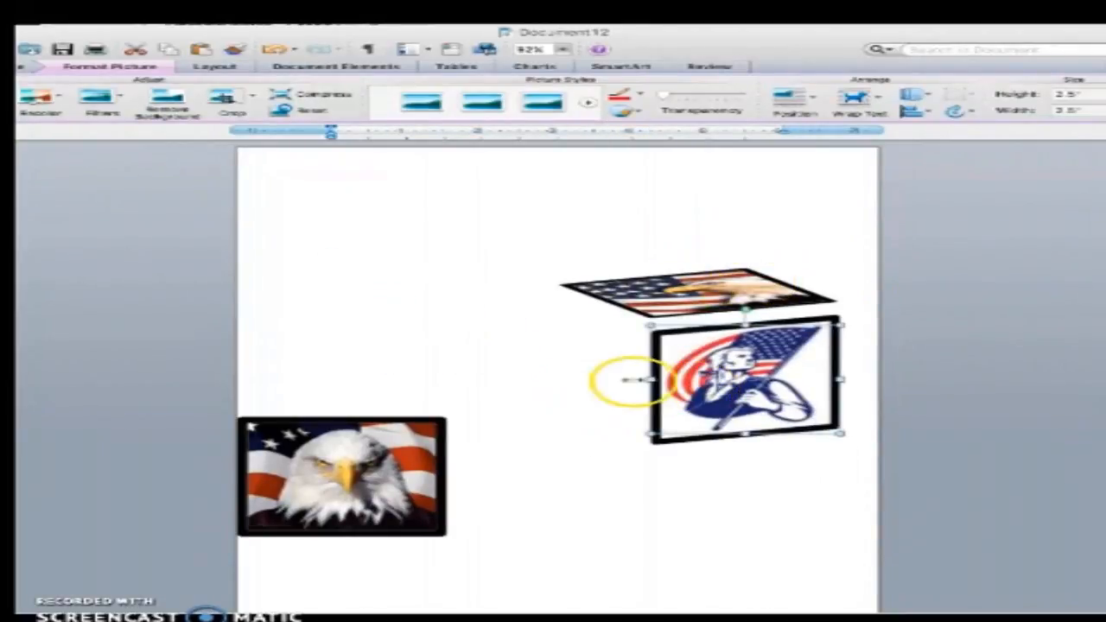
Move the front-facing eagle picture into clear space and apply the left-facing parallel 3-D rotation to it.
drag(377, 442, 400, 439)
drag(412, 395, 412, 395)
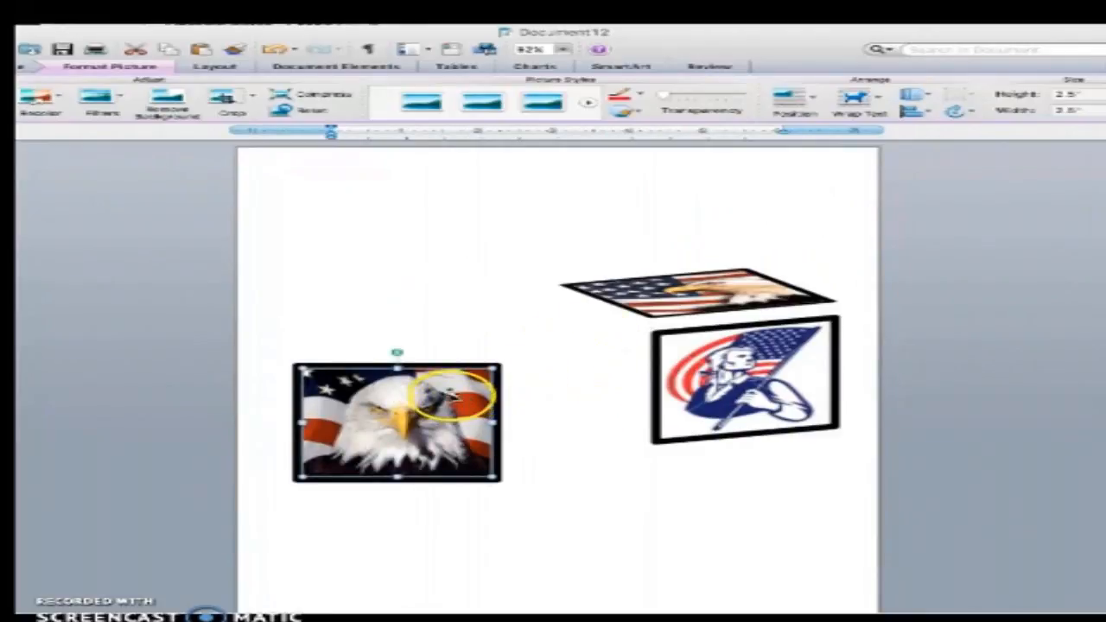
click(626, 111)
mouse_move(647, 223)
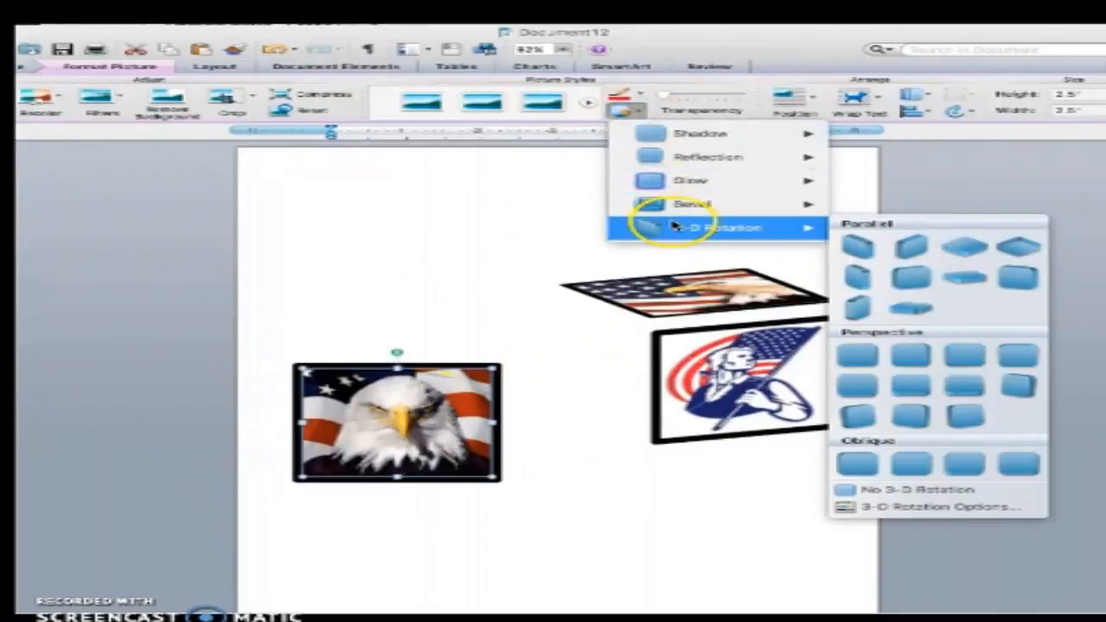
click(860, 277)
Bring the rotated front-facing eagle and patriot pictures together under the tilted eagle to assemble the cube's side and front faces.
drag(430, 403, 591, 341)
drag(684, 336, 701, 325)
drag(593, 334, 628, 322)
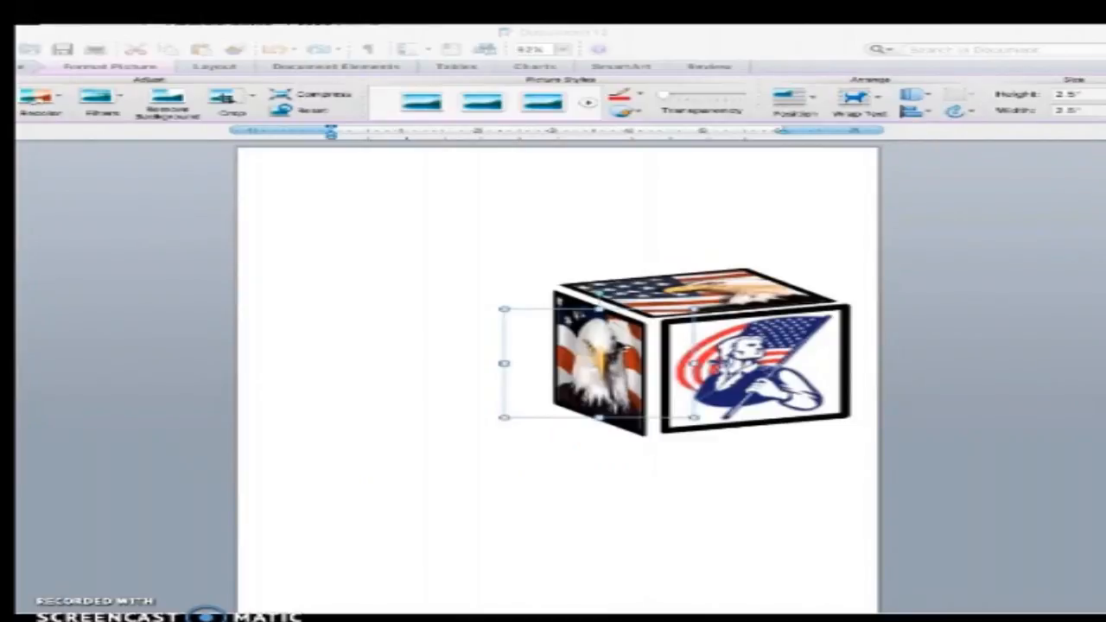
Nudge the front-facing eagle face right and slightly up until it meets the patriot face without a gap.
click(619, 342)
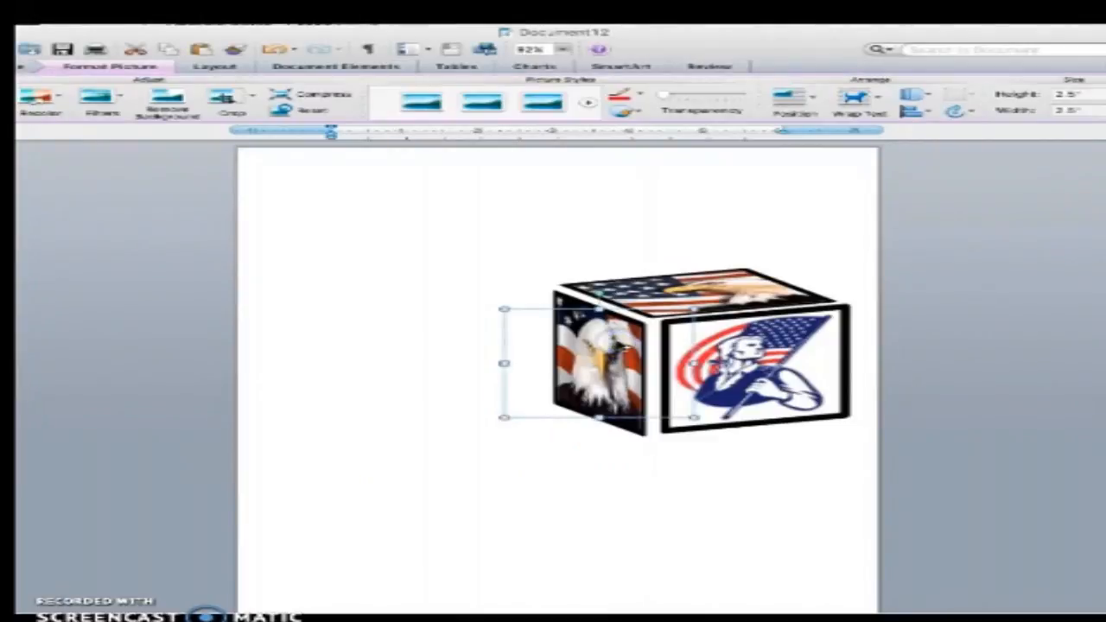
drag(610, 344, 621, 344)
key(Right)
key(Right)
key(Right)
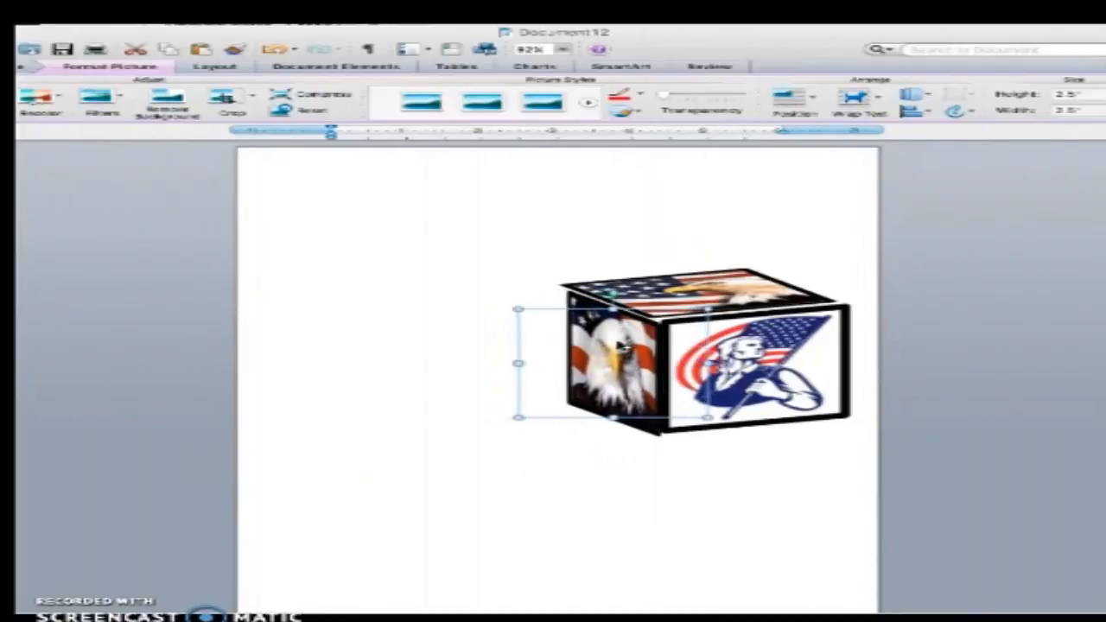
key(Up)
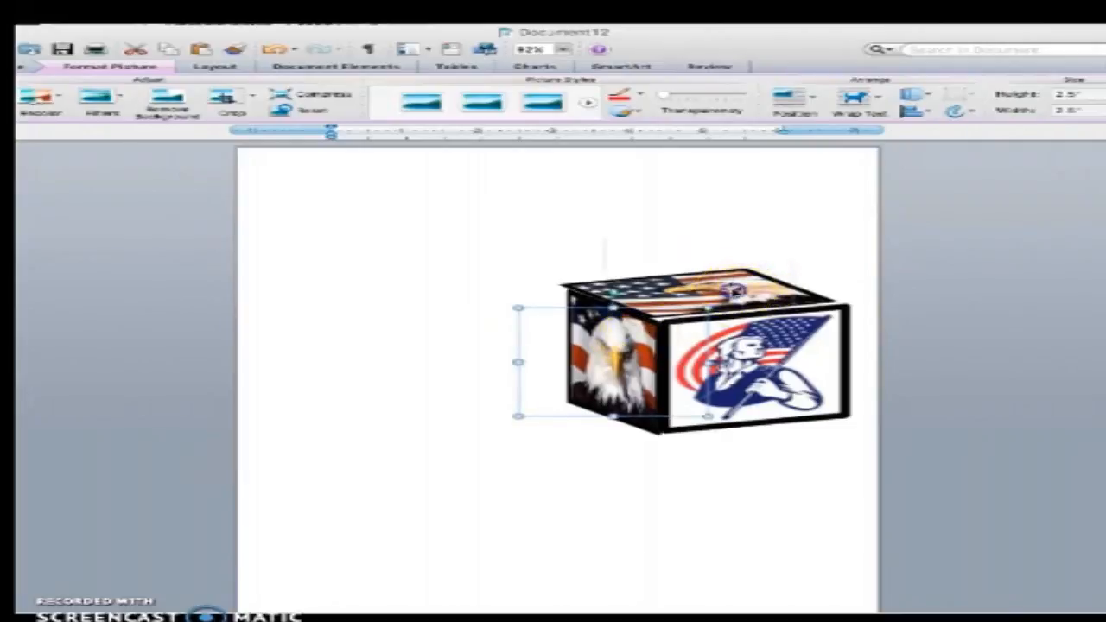
Nudge the side-profile eagle top face right and down until it lines up with the cube's other two faces, and deselect it.
click(733, 286)
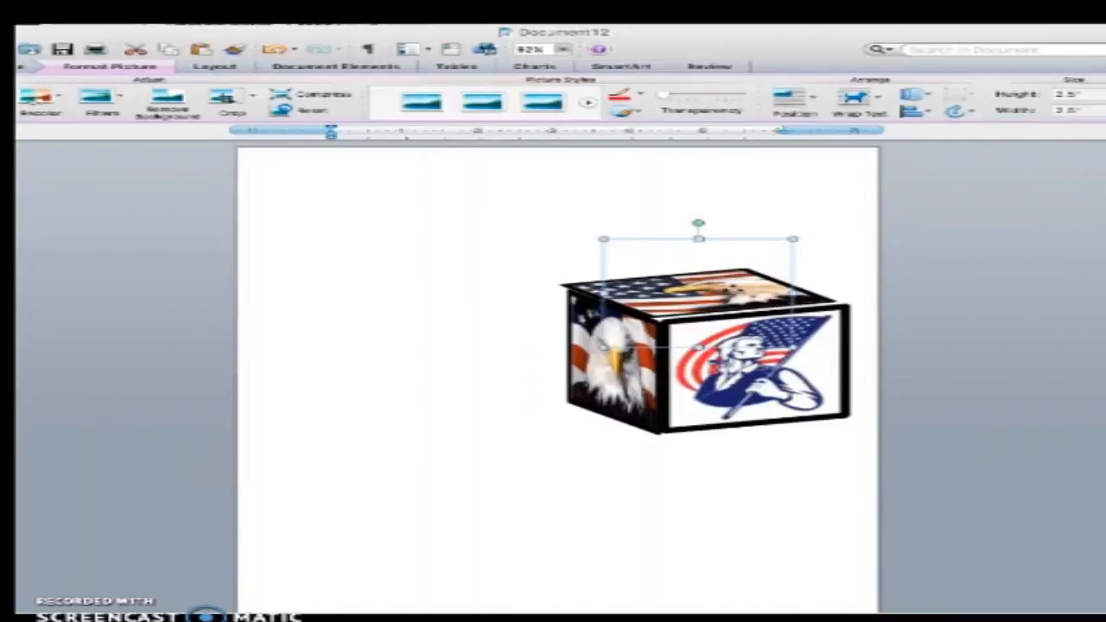
key(Down)
key(Down)
key(Right)
key(Right)
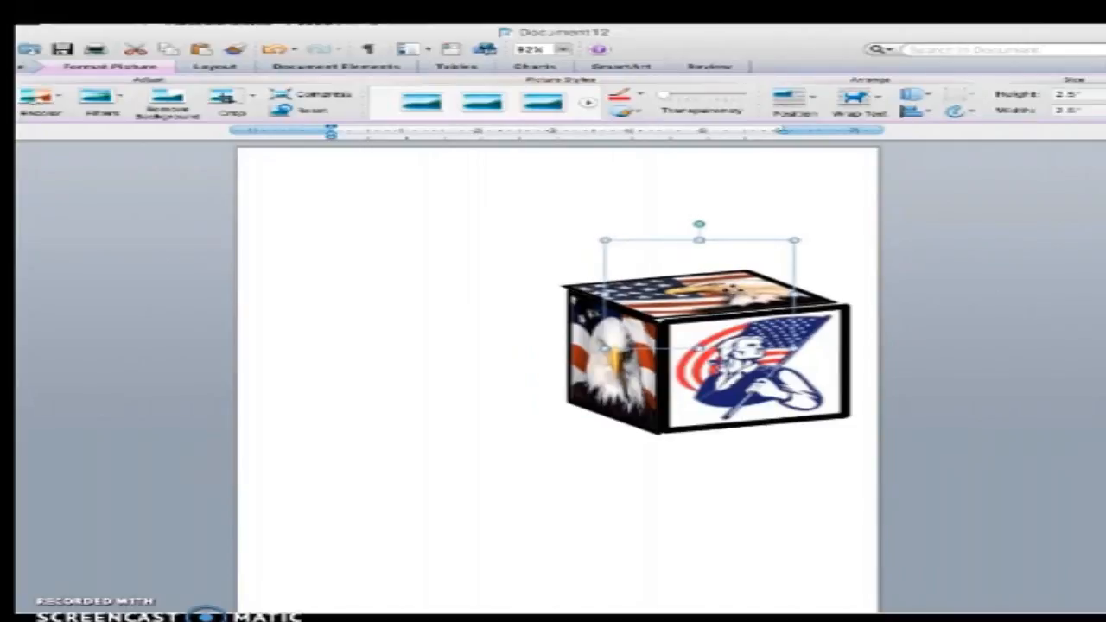
key(Right)
key(Right)
key(Down)
key(Down)
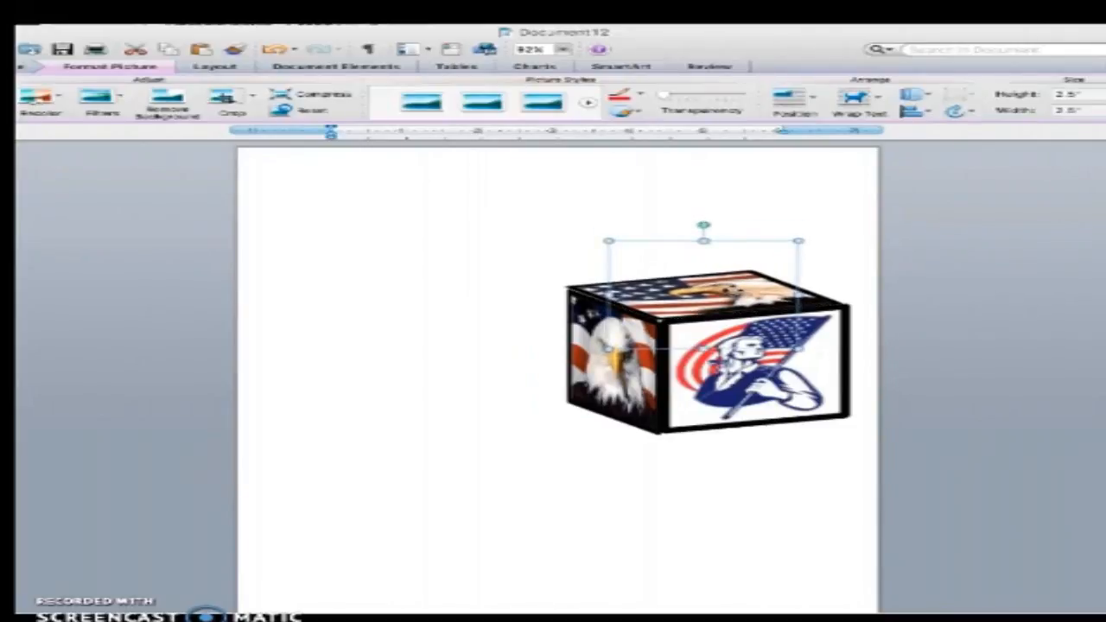
key(Down)
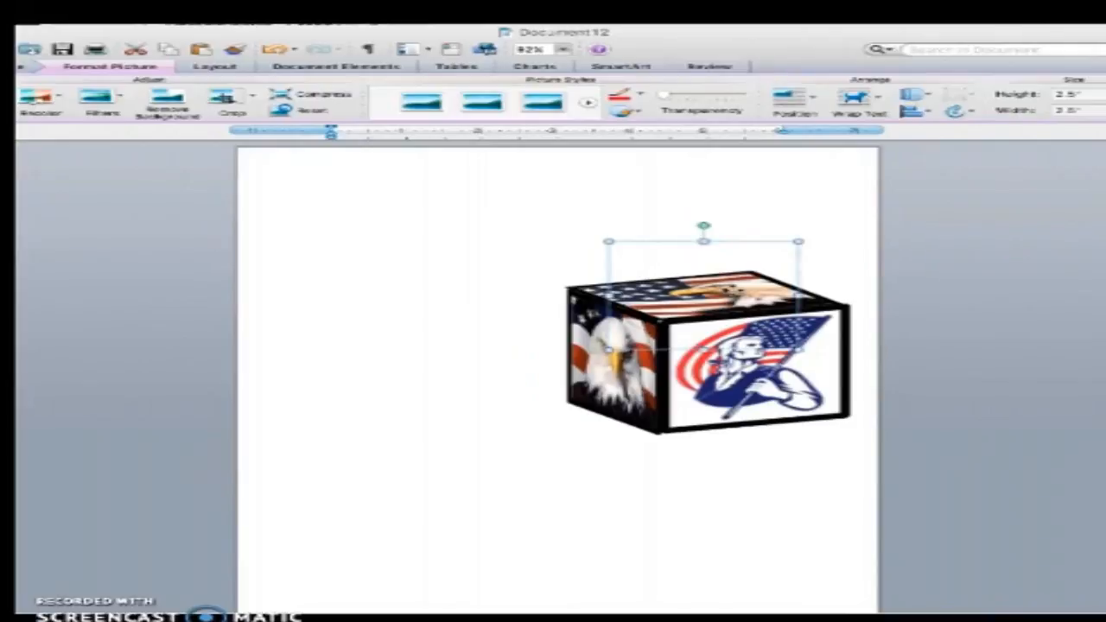
click(537, 444)
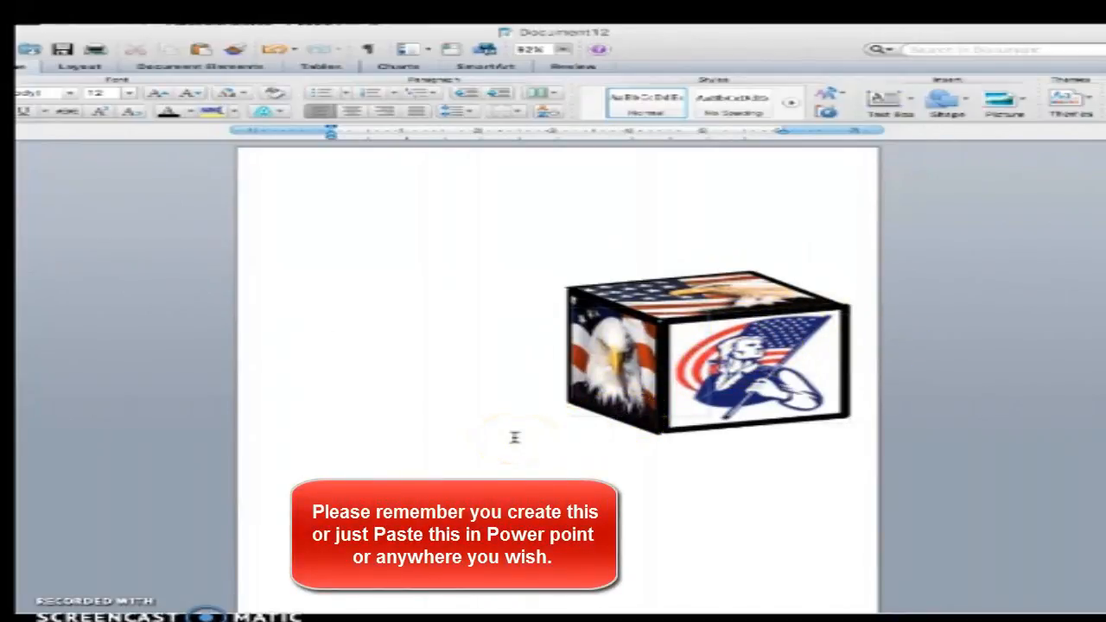
Capture the area around the finished cube as a single image and paste it into the blank space left of the cube.
click(556, 277)
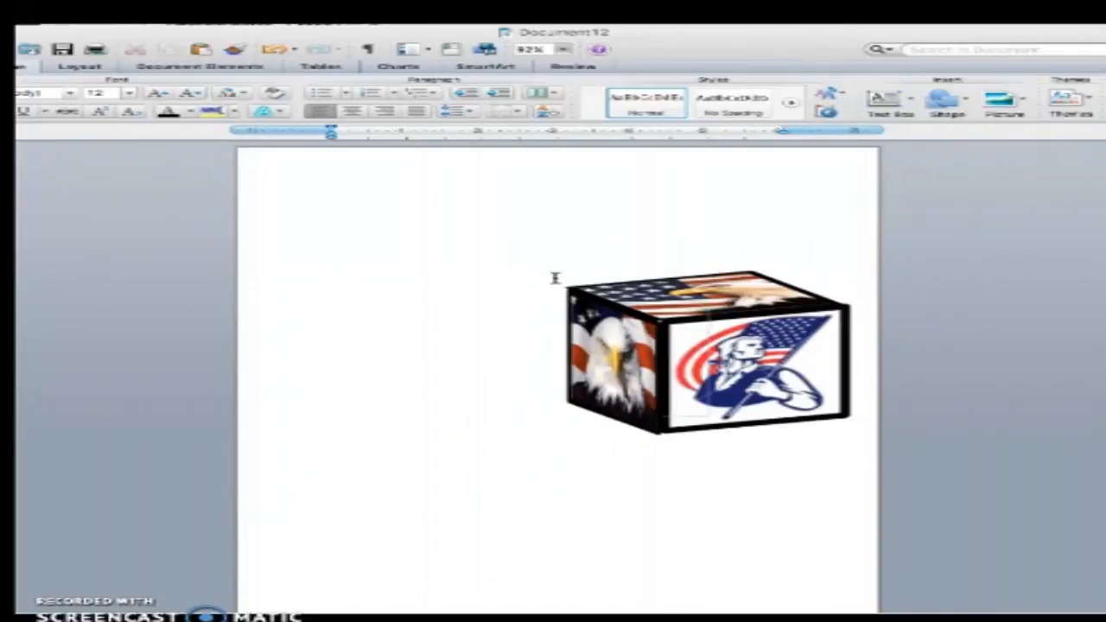
drag(555, 276, 858, 440)
click(396, 262)
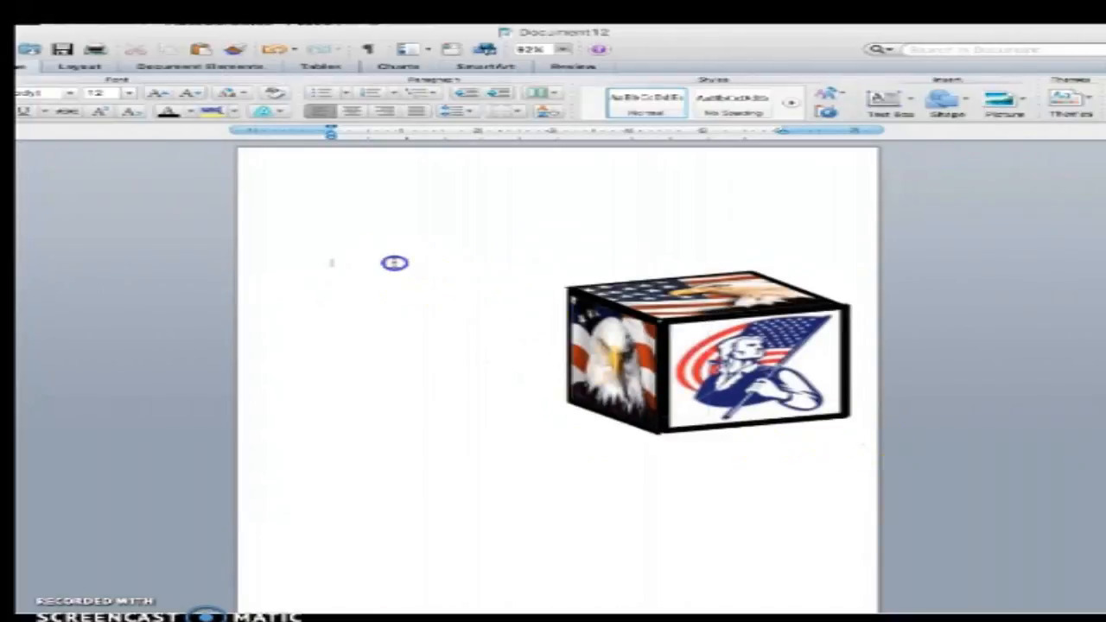
key(super+v)
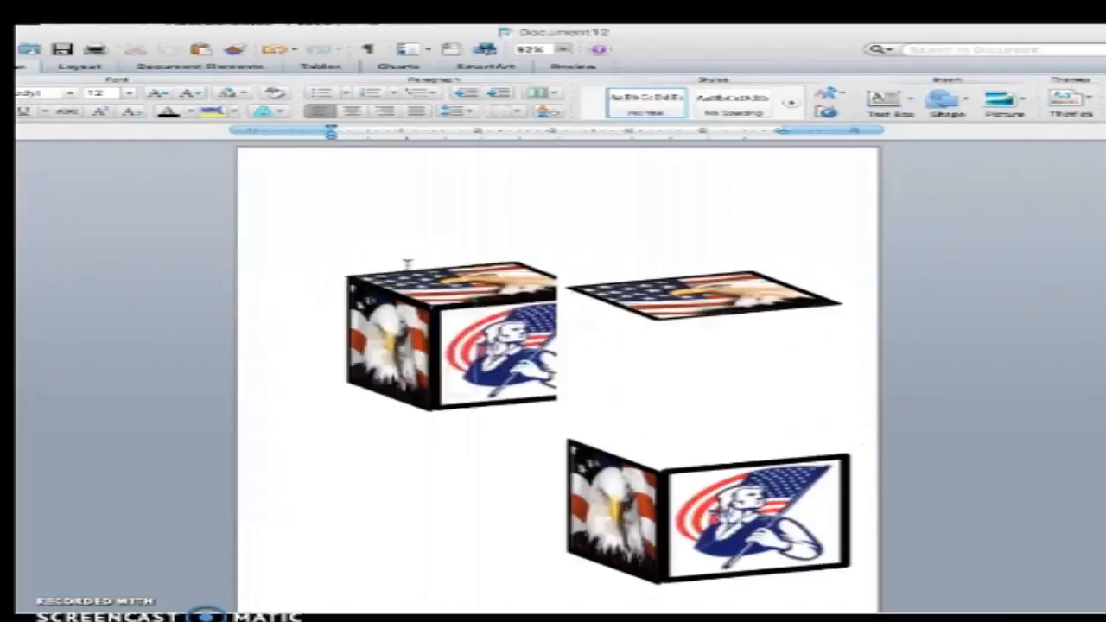
Change the pasted cube image's text wrapping, move it below and to the left of the original cube, and deselect it.
click(466, 315)
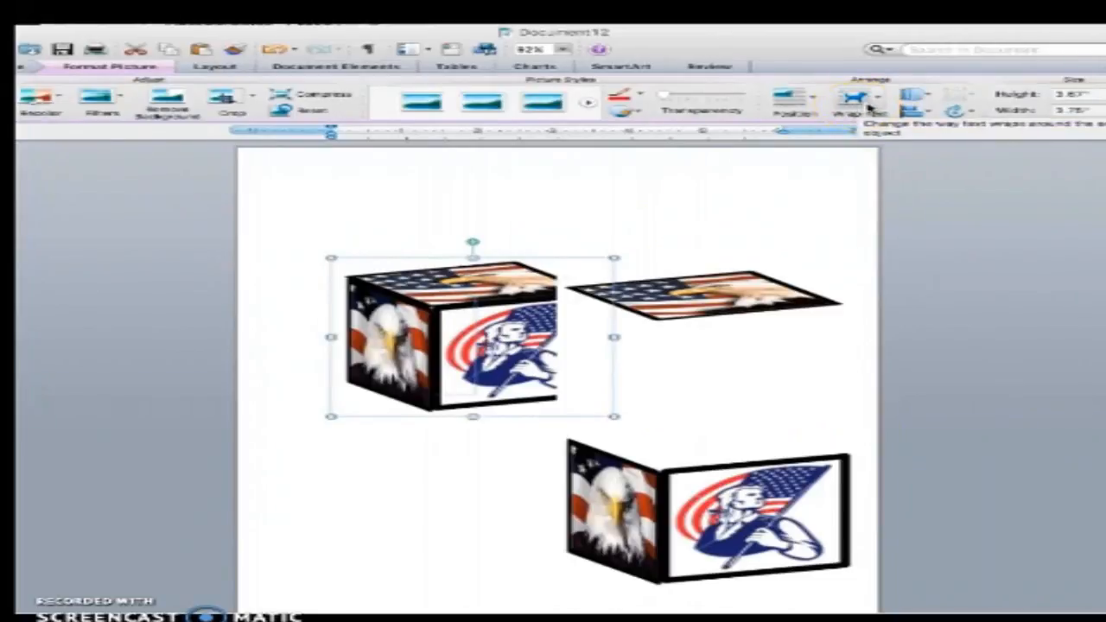
click(869, 105)
click(892, 162)
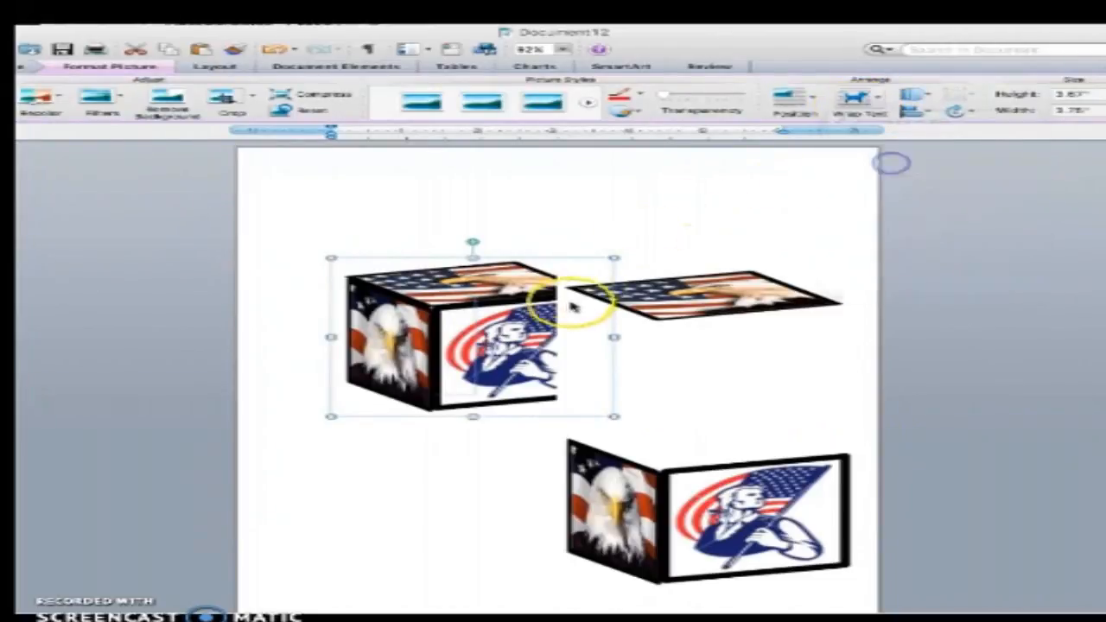
drag(545, 326, 521, 474)
click(593, 464)
click(603, 467)
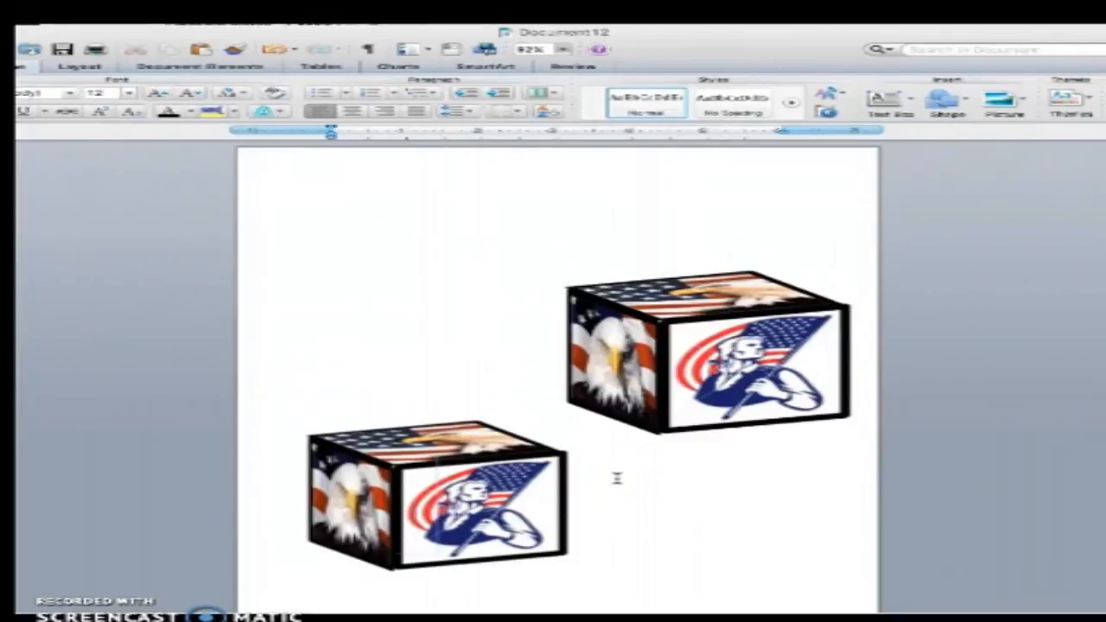
click(314, 511)
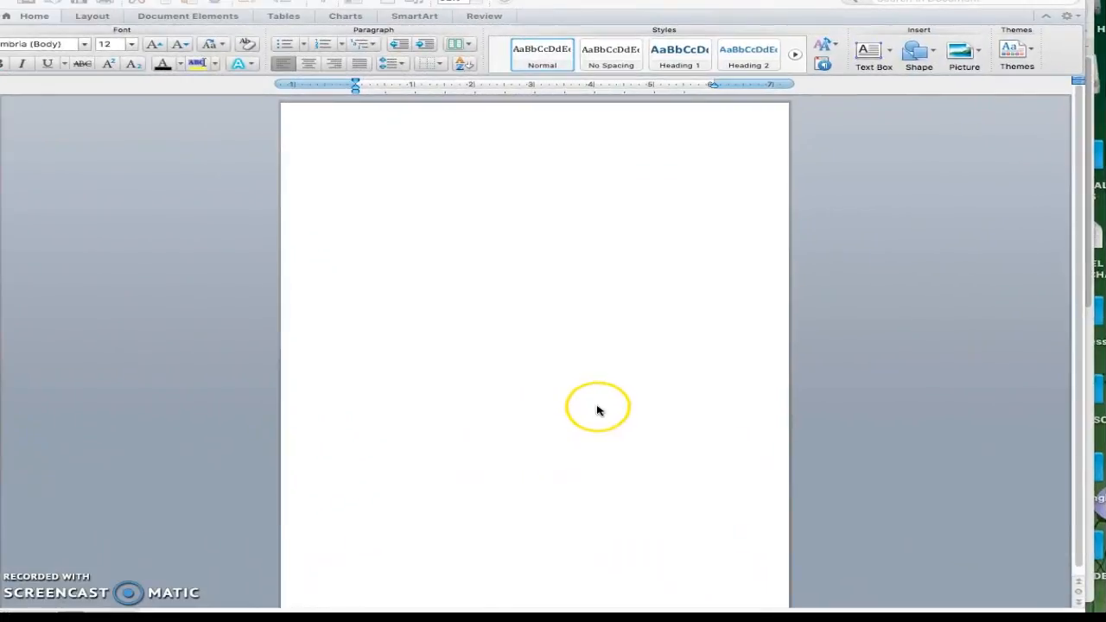
click(587, 411)
click(419, 171)
click(415, 182)
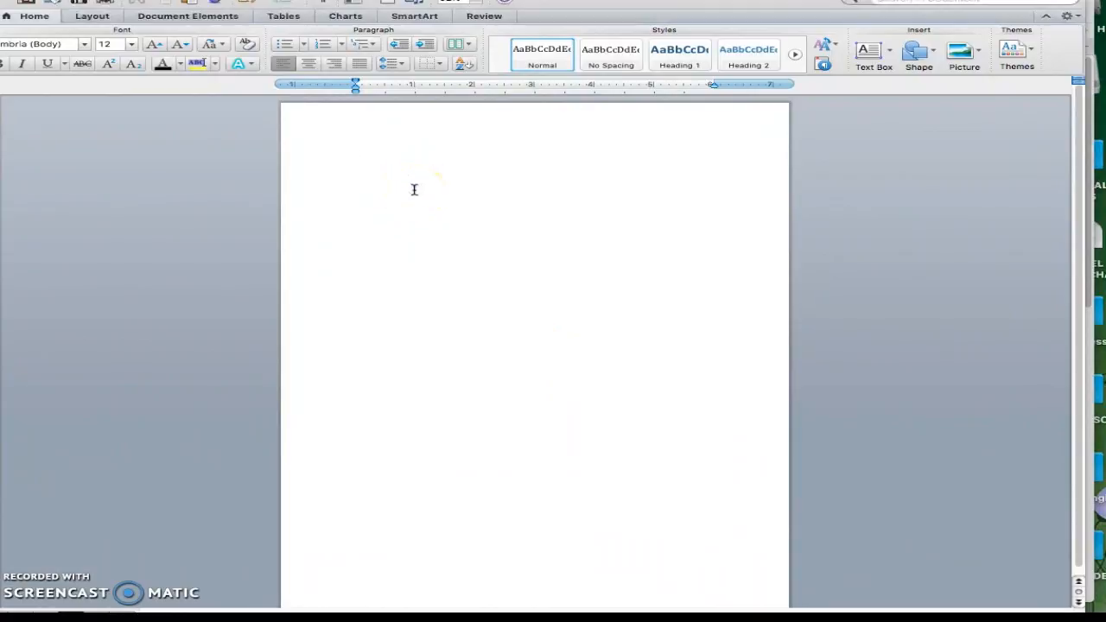
click(394, 200)
click(525, 188)
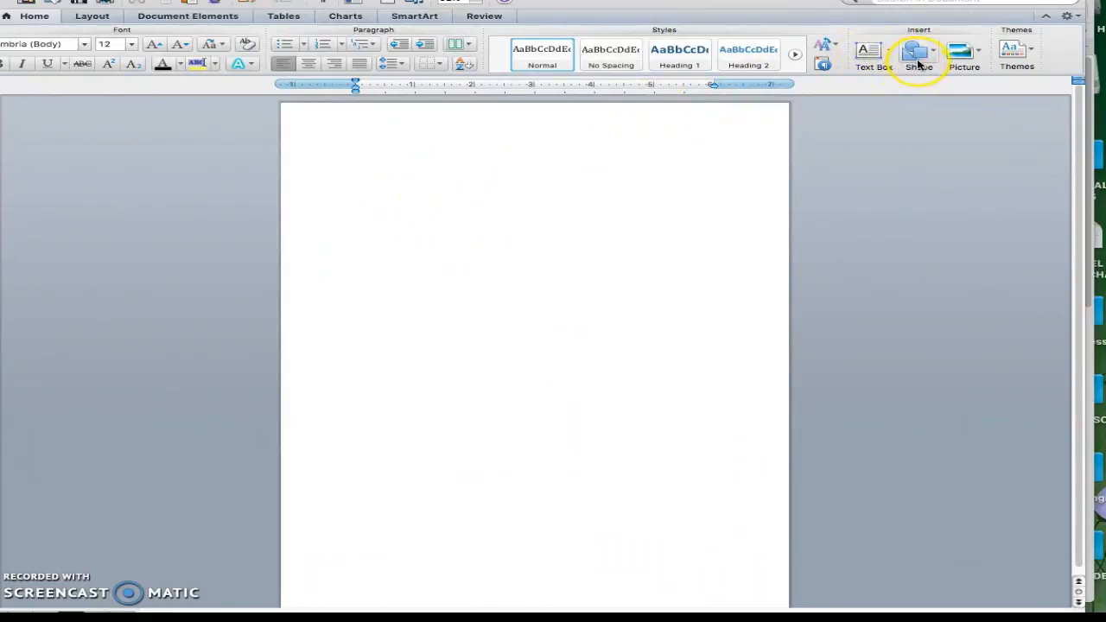
Draw a plain rectangle bar about 3.5 inches wide and 0.38 inches high near the top of the blank page.
click(933, 57)
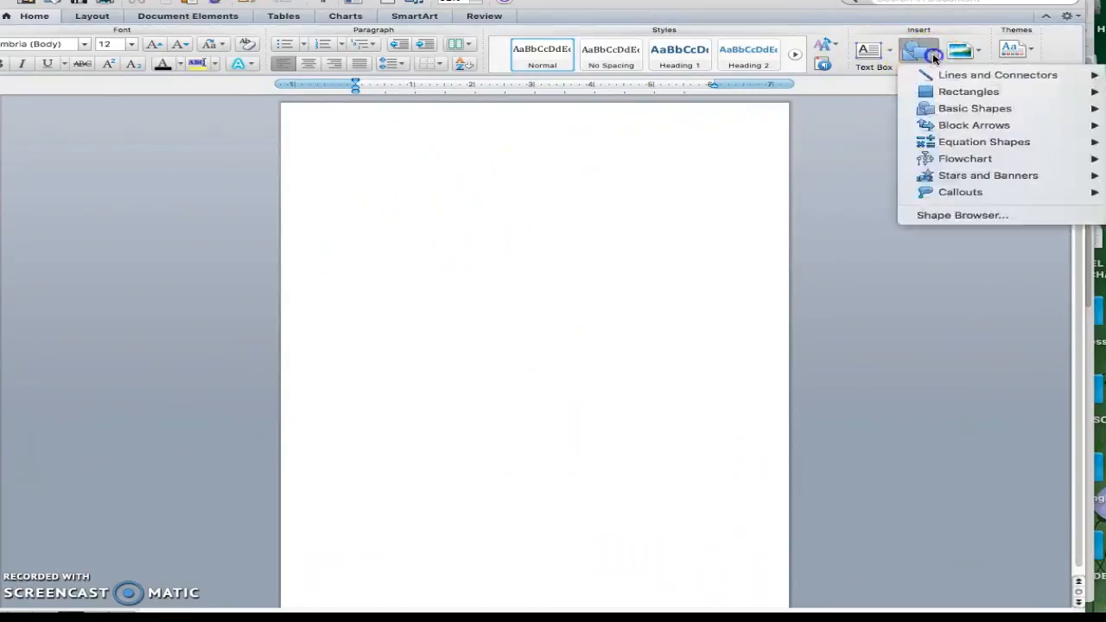
click(940, 92)
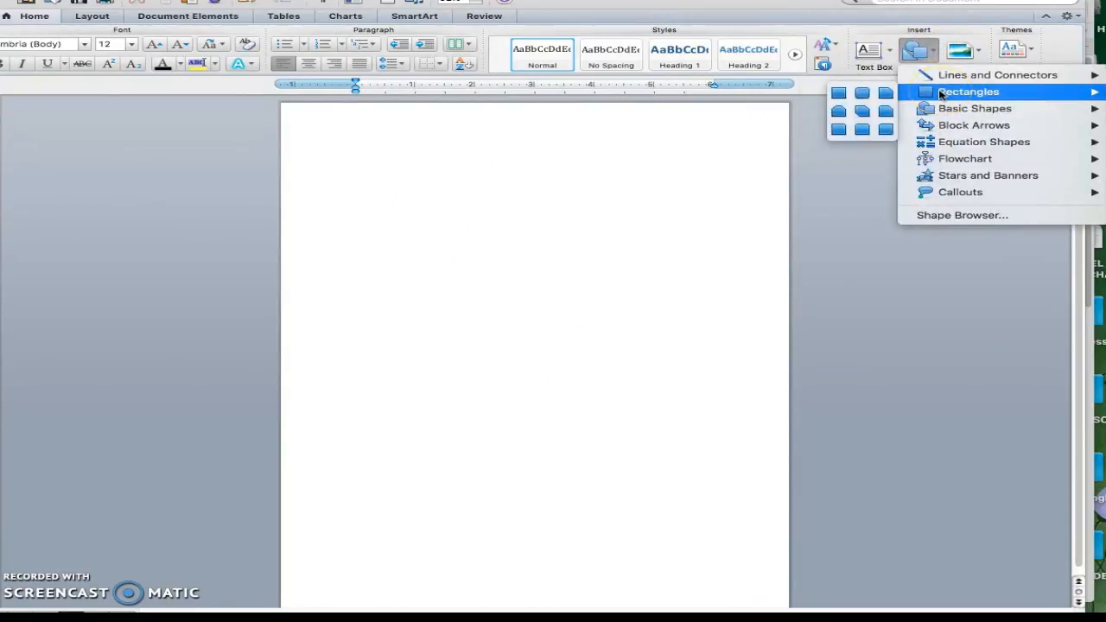
click(839, 93)
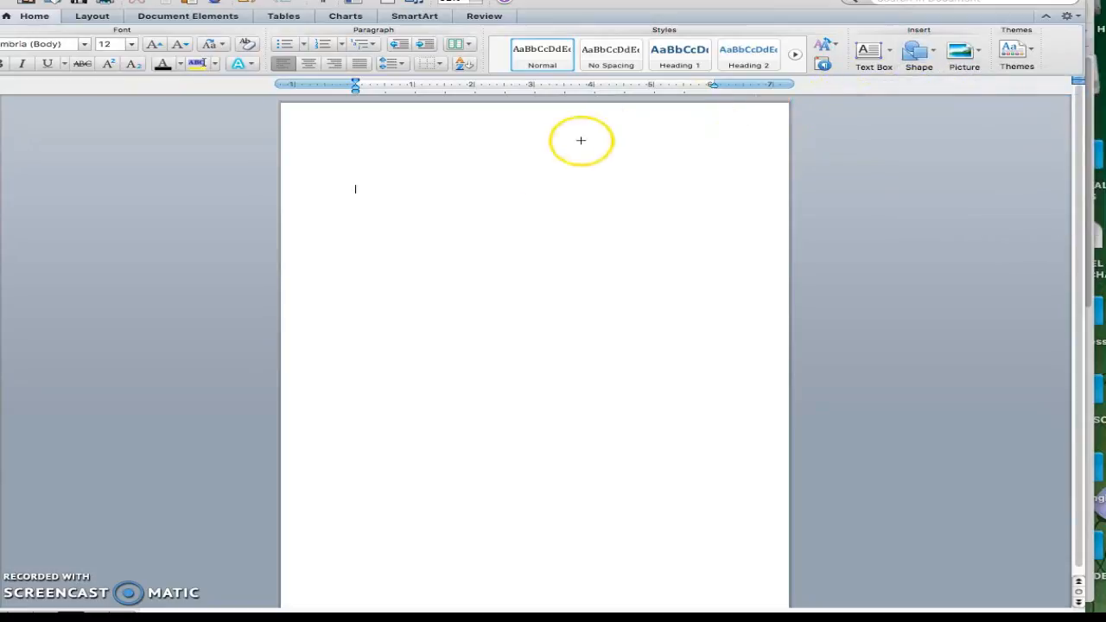
drag(377, 196, 591, 210)
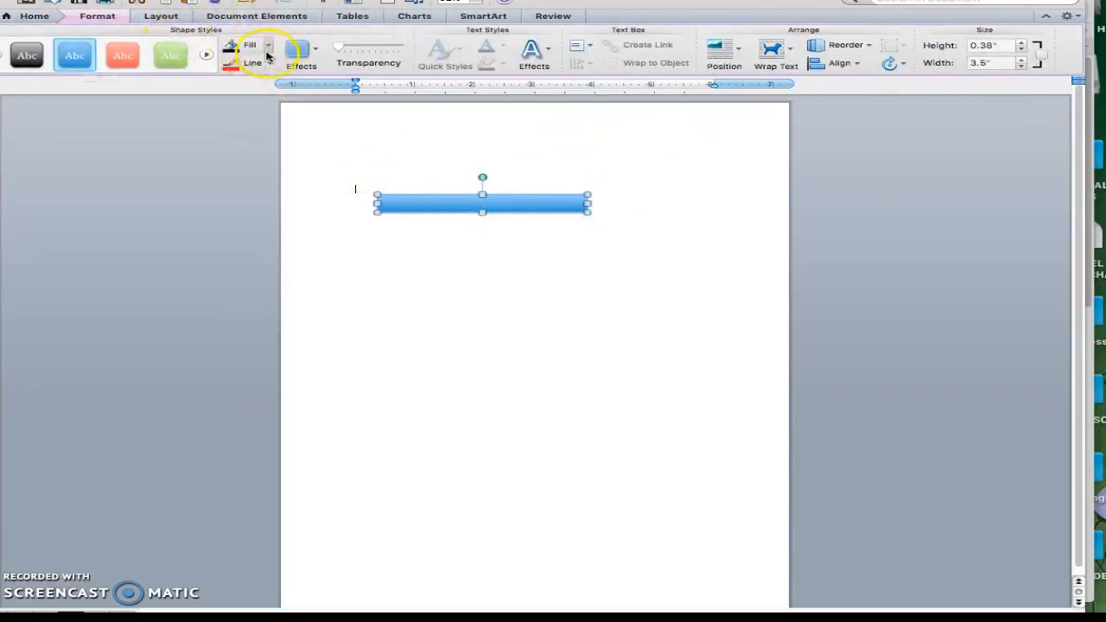
Fill the bar with black, give it a red 6 pt outline, and deselect it.
click(240, 50)
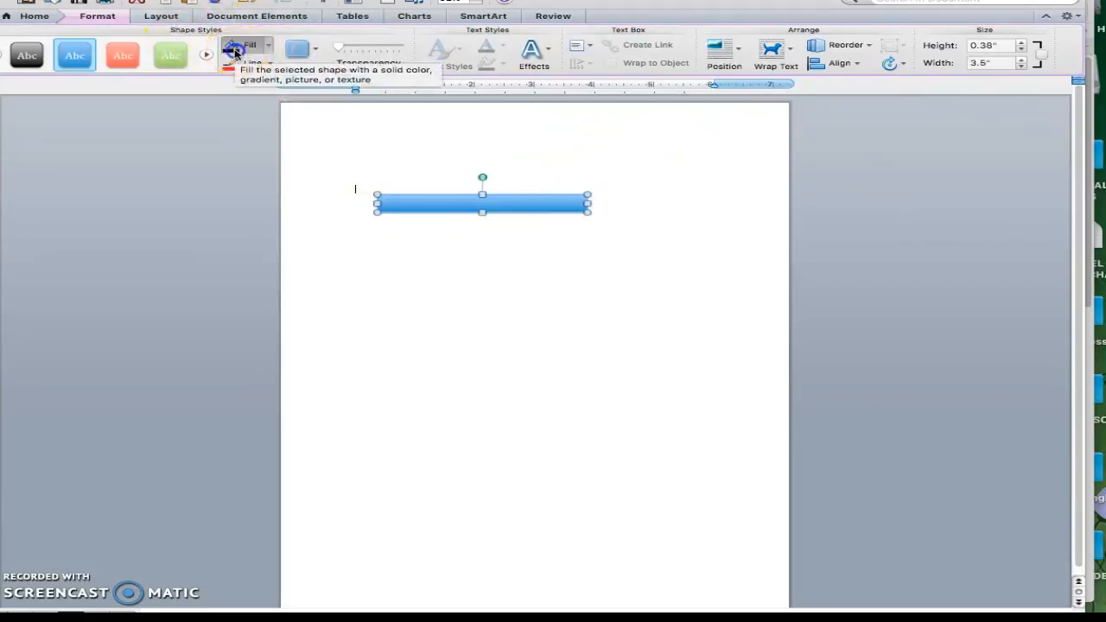
click(270, 67)
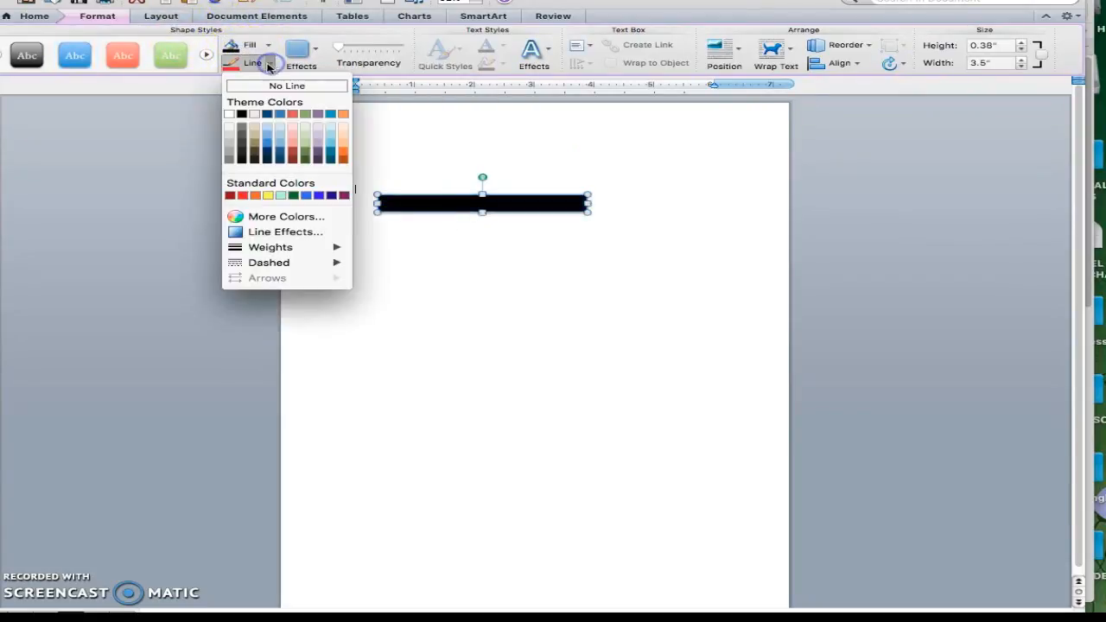
click(245, 195)
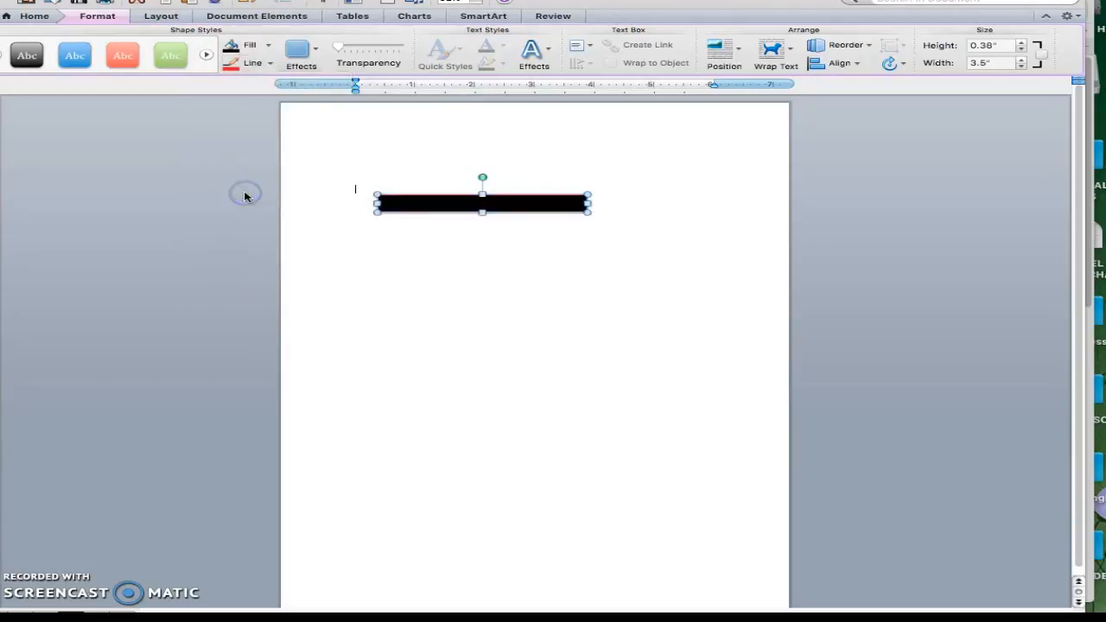
click(270, 66)
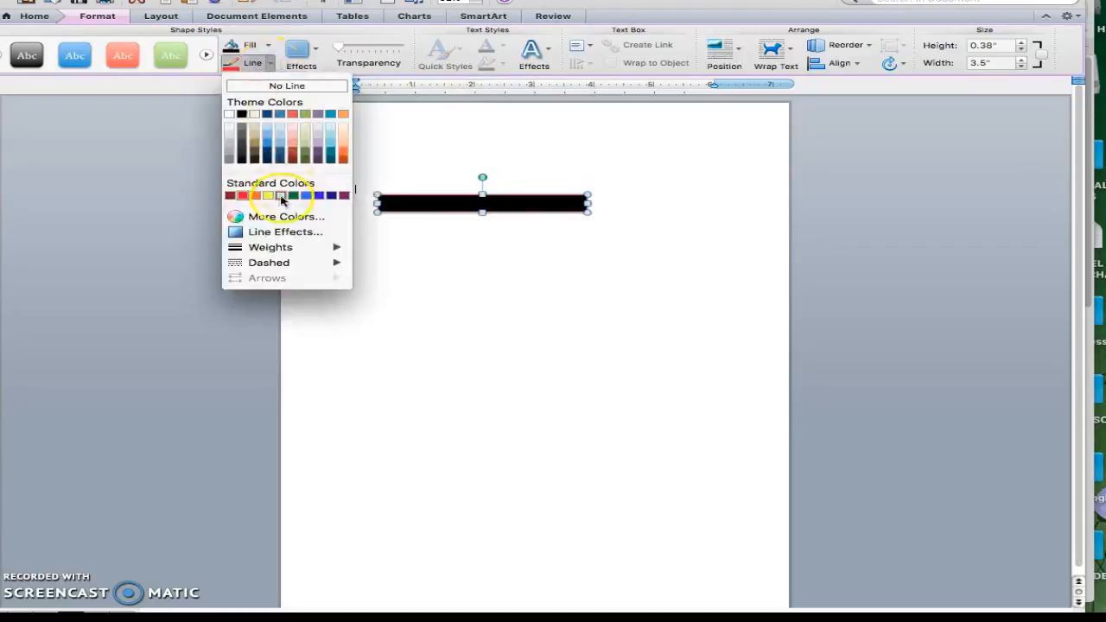
mouse_move(274, 251)
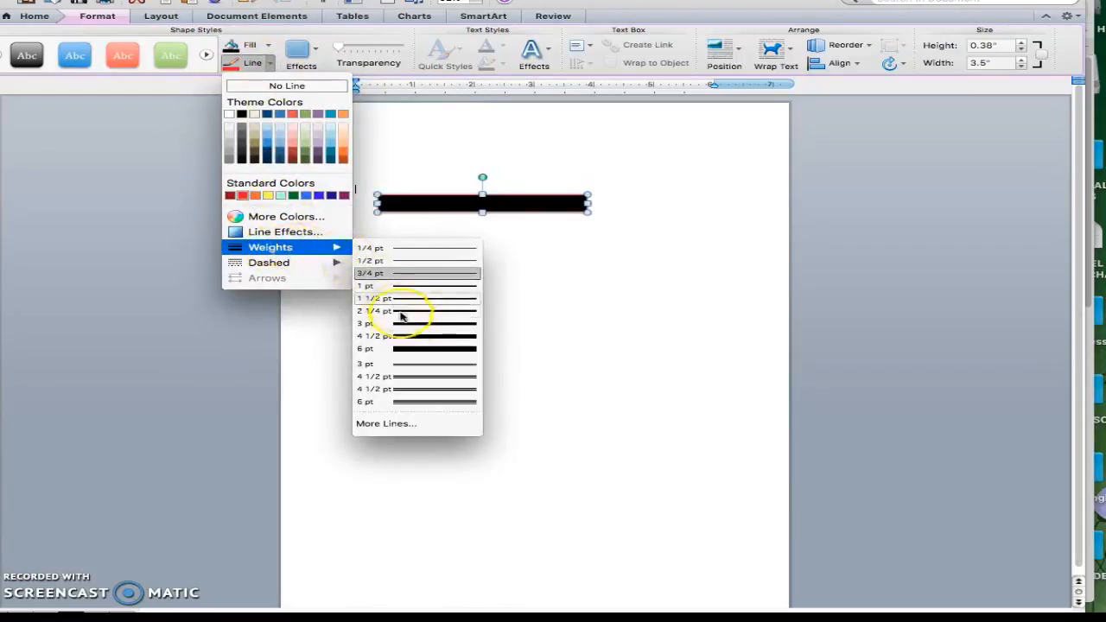
click(408, 350)
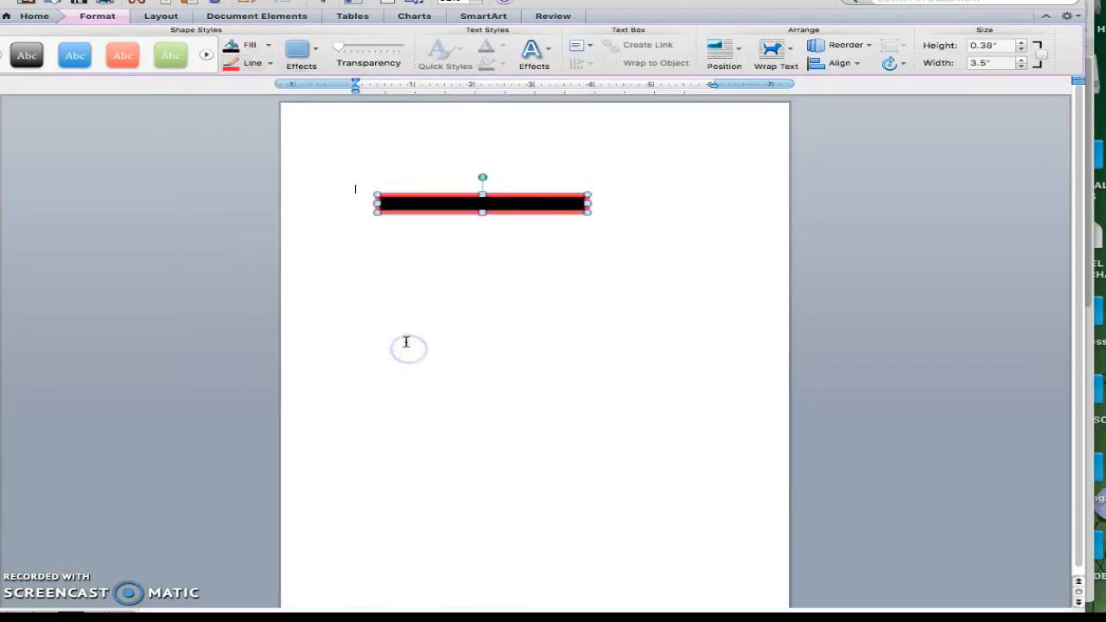
click(374, 272)
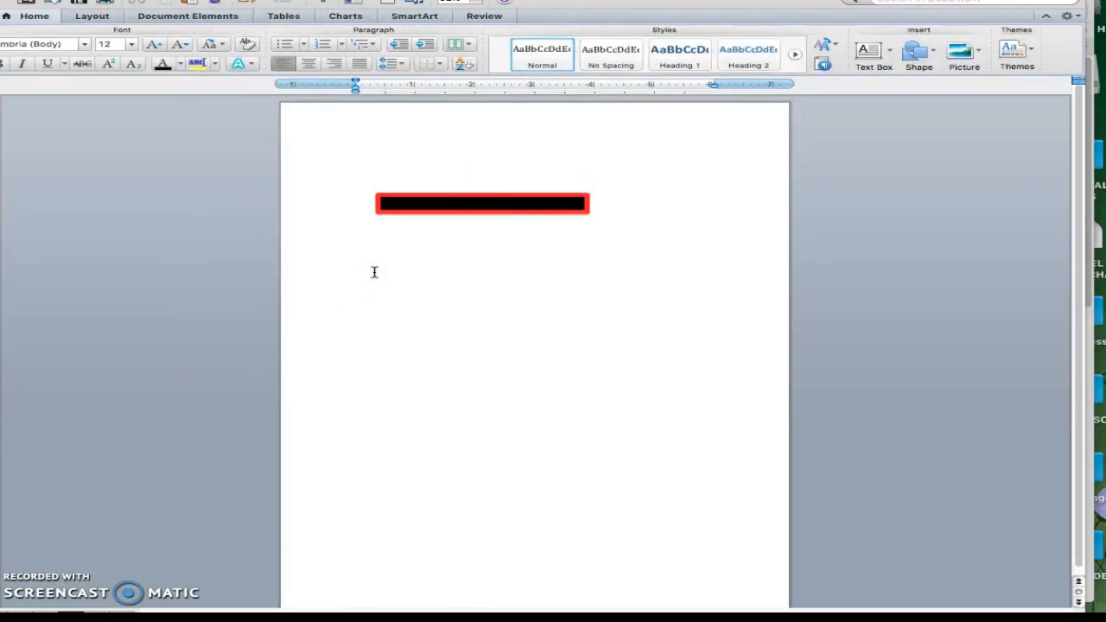
Widen the bar to about 4.63 inches and shift it slightly right and down.
drag(582, 217, 679, 220)
click(610, 216)
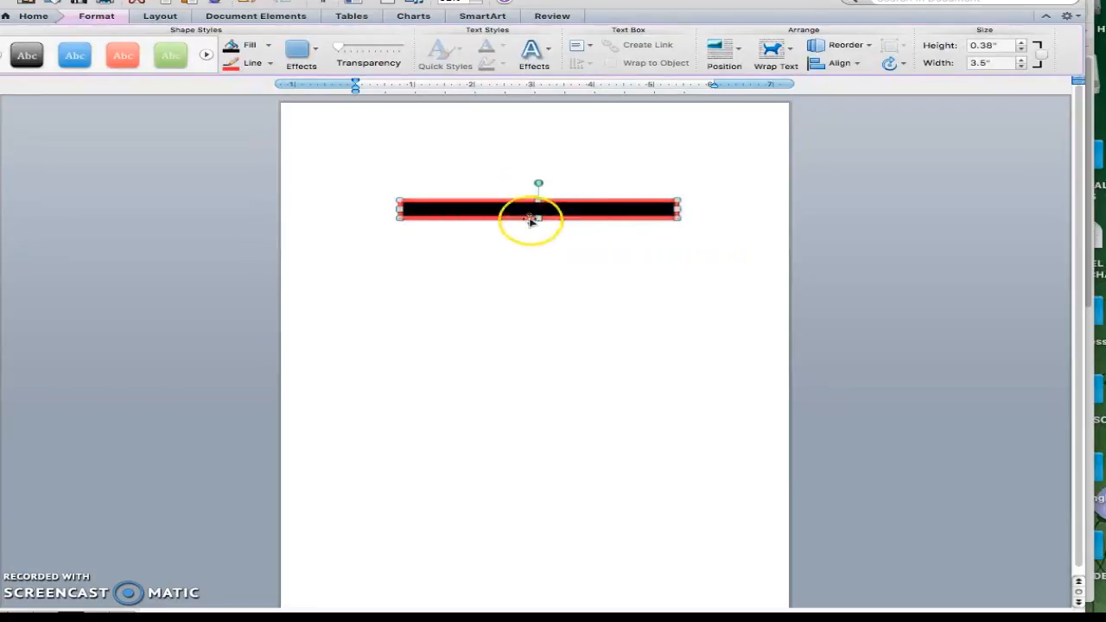
click(465, 220)
click(449, 219)
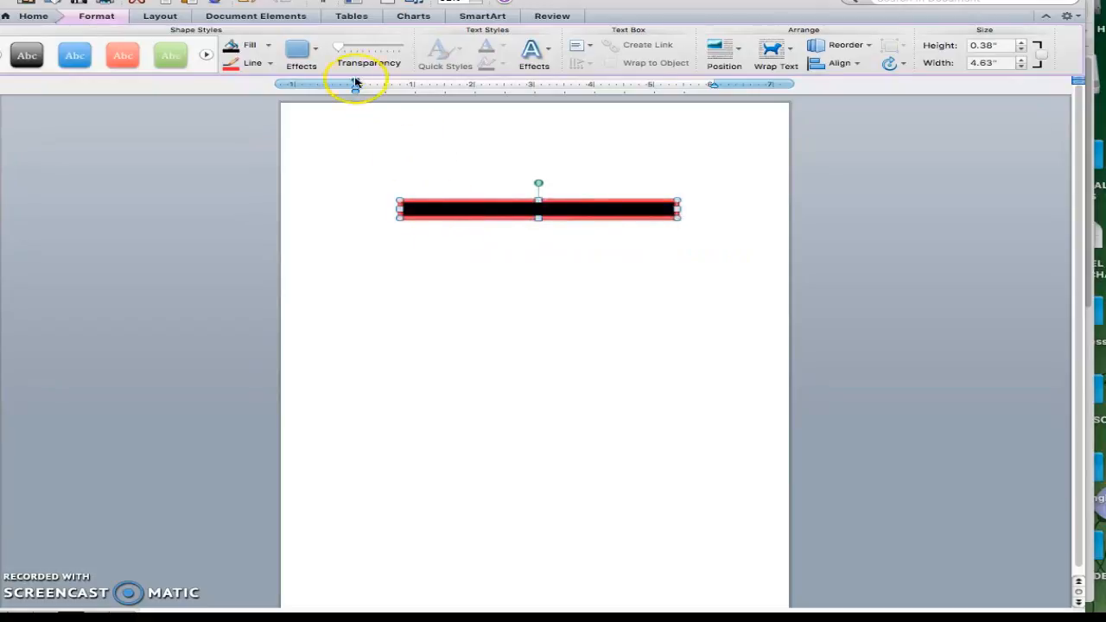
Apply the Parallel 3-D rotation that slants the bar up to the right, and enlarge it to about 5.5 by 0.63 inches.
click(318, 52)
click(372, 183)
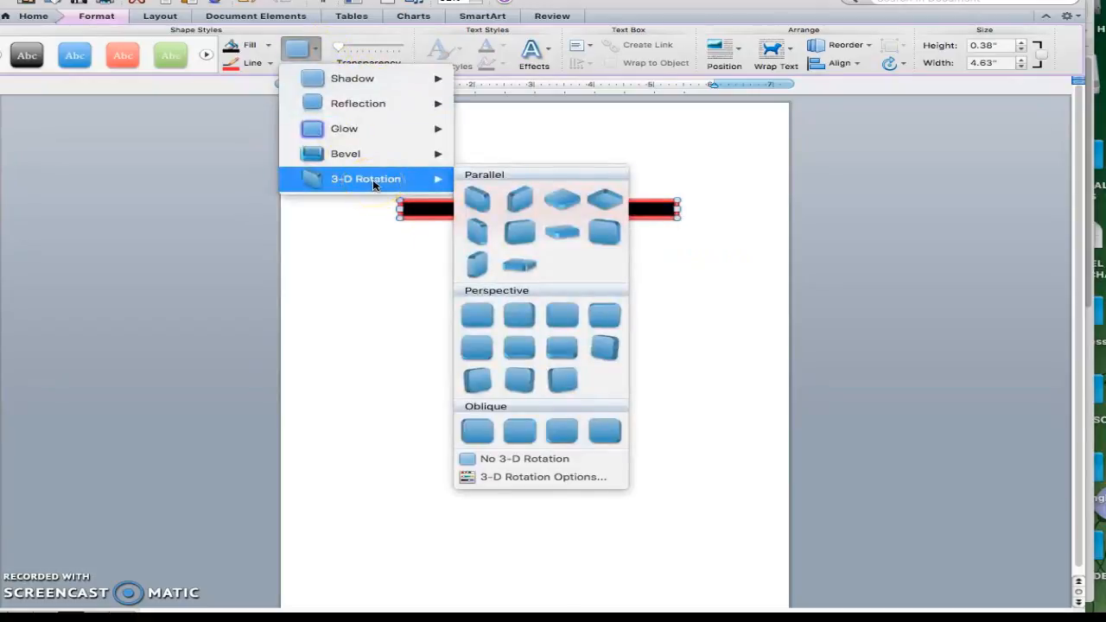
click(516, 236)
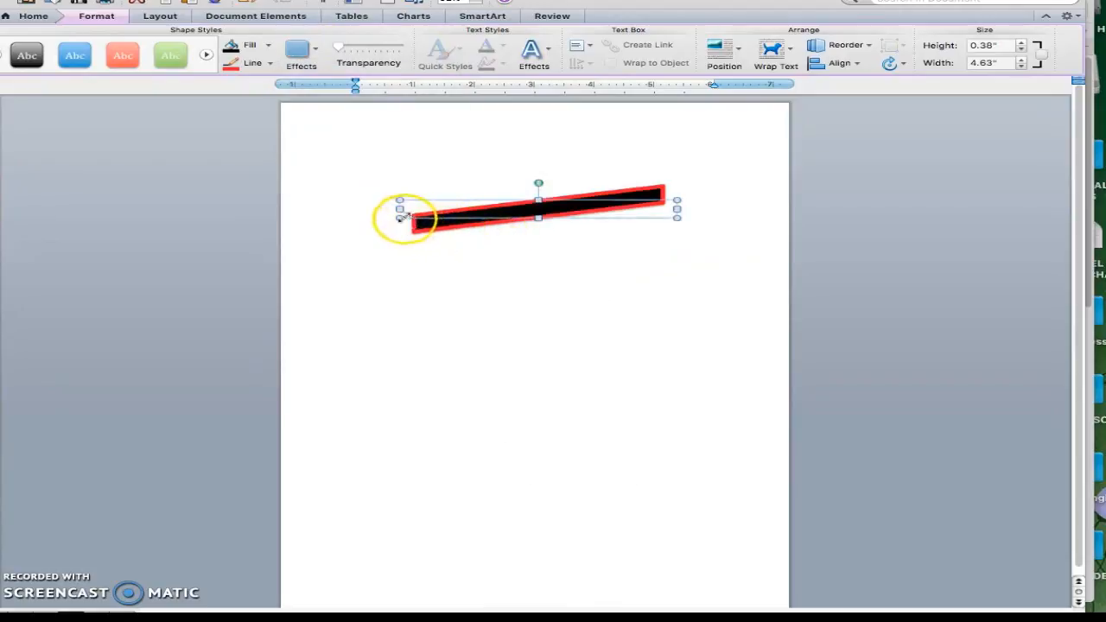
drag(400, 217, 347, 230)
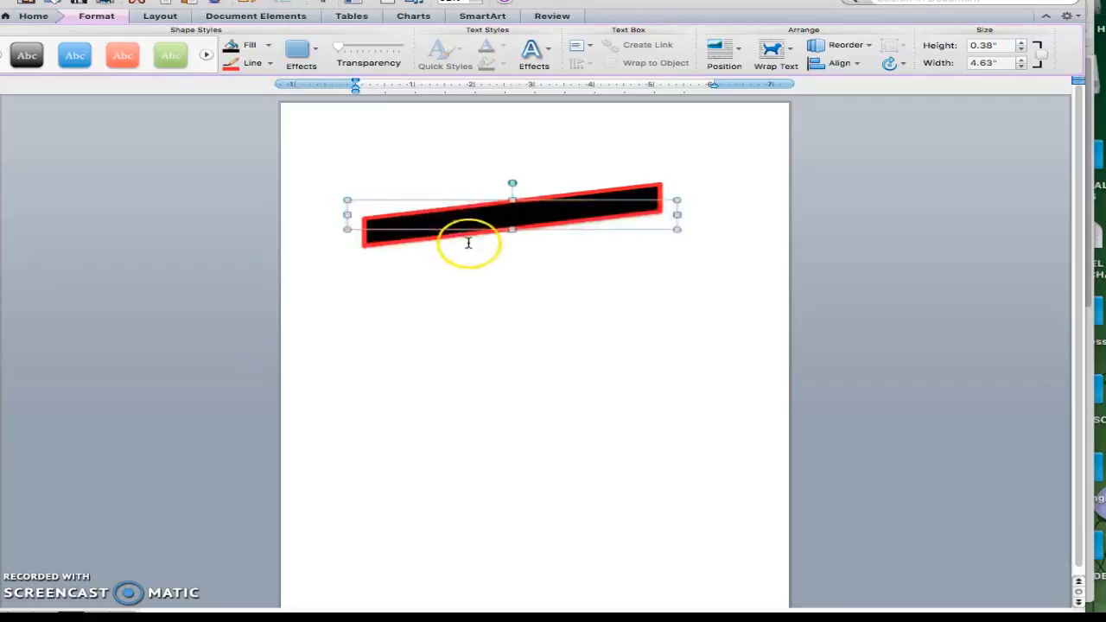
click(475, 245)
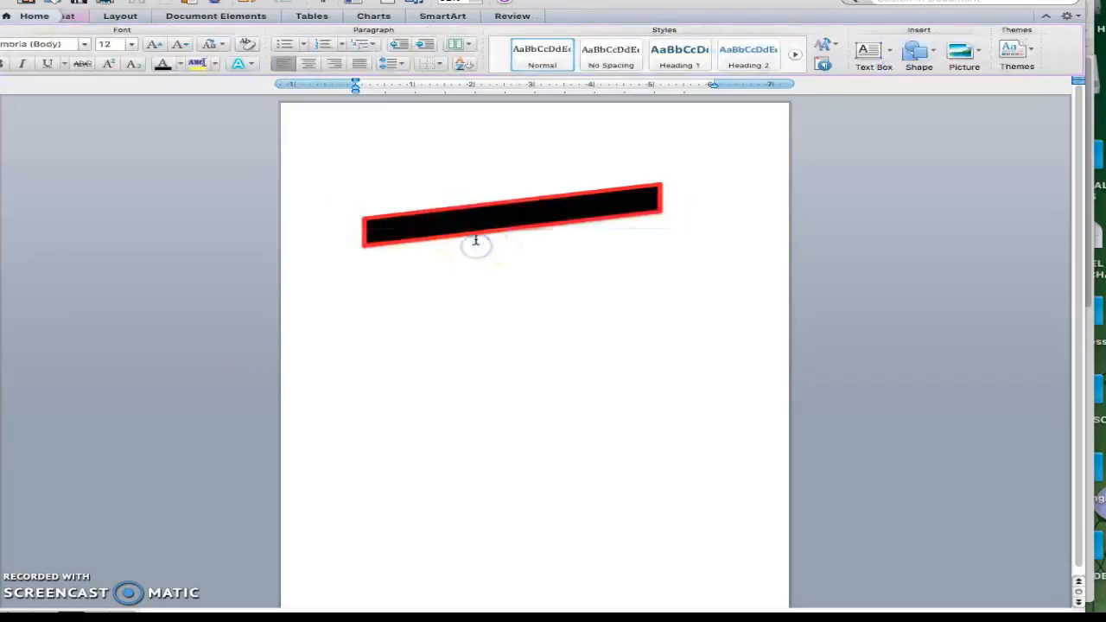
Give the slanted bar a Circle top bevel with a width of 4.5 pt and a height of 12 pt.
click(464, 234)
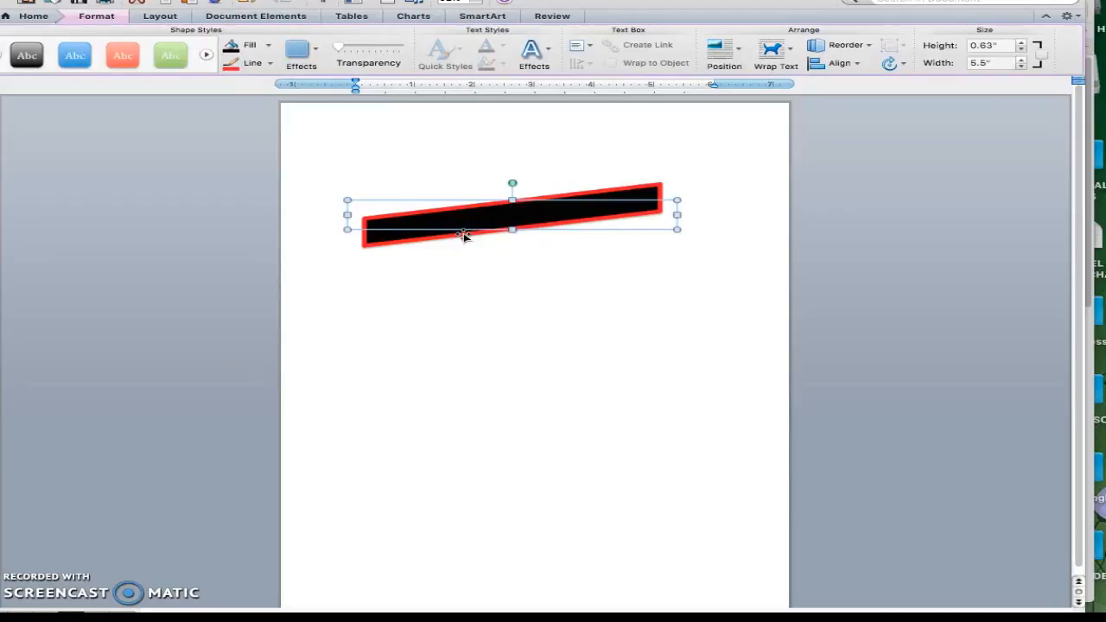
right_click(464, 235)
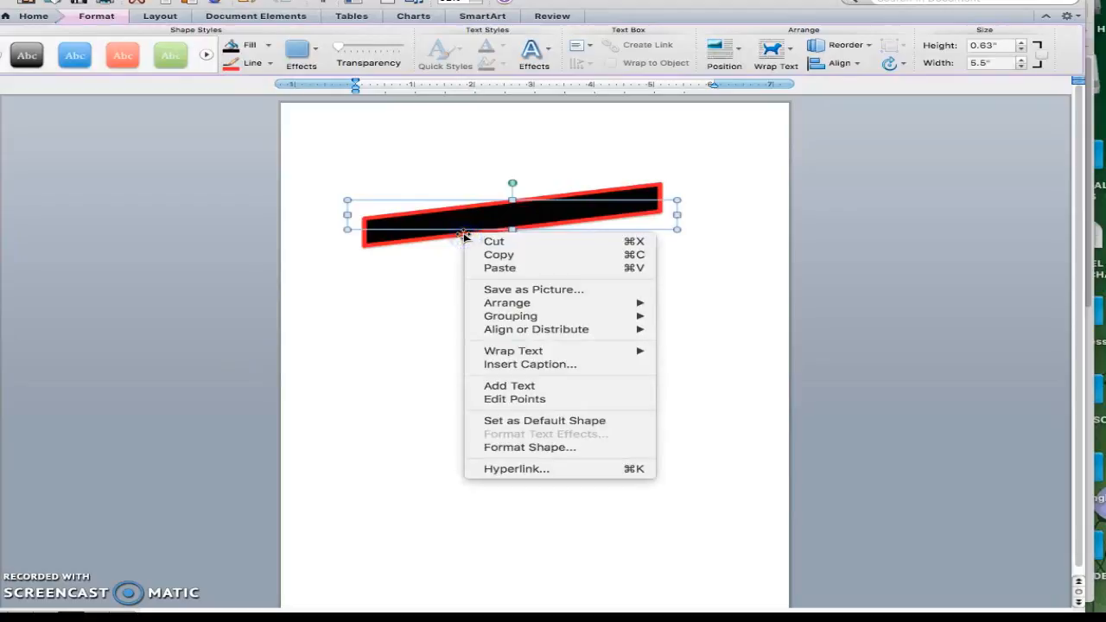
click(543, 447)
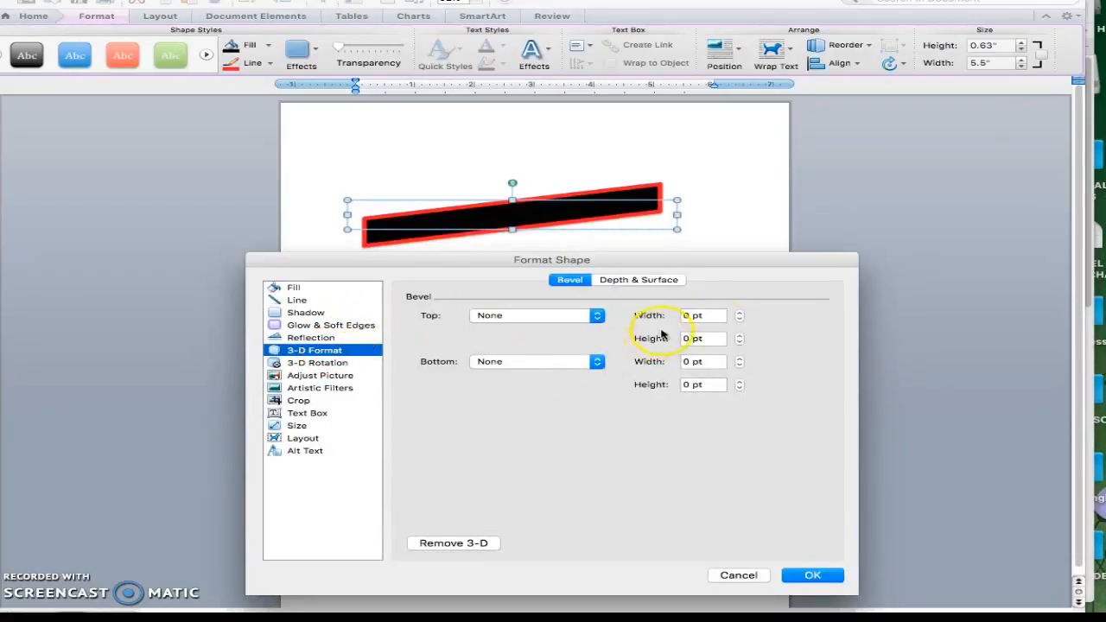
click(741, 313)
click(740, 313)
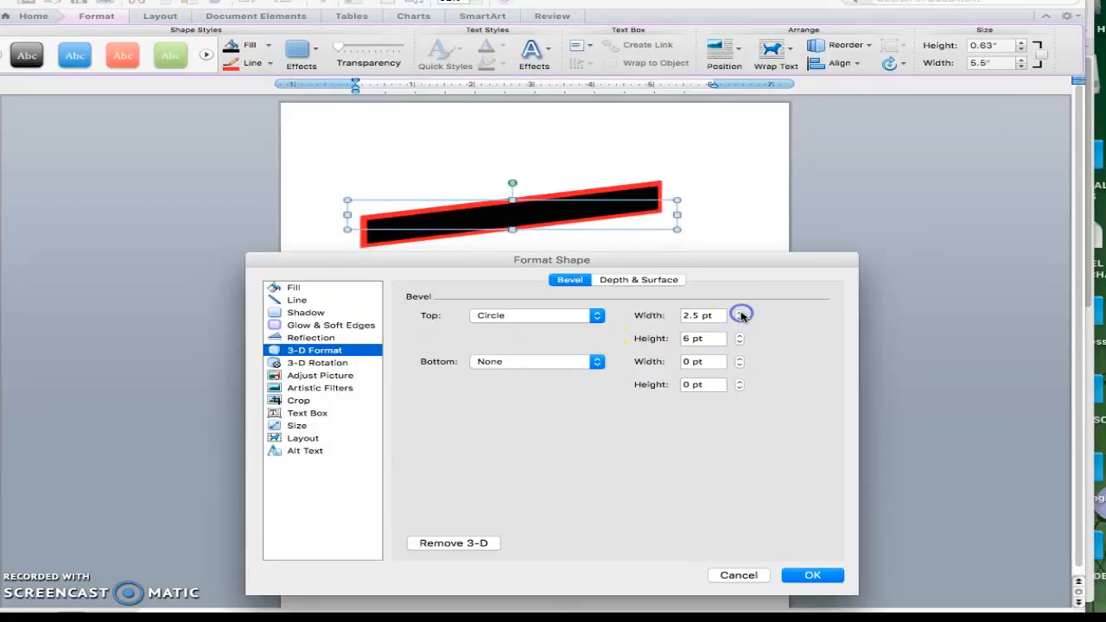
click(741, 314)
click(741, 337)
click(741, 337)
click(741, 337)
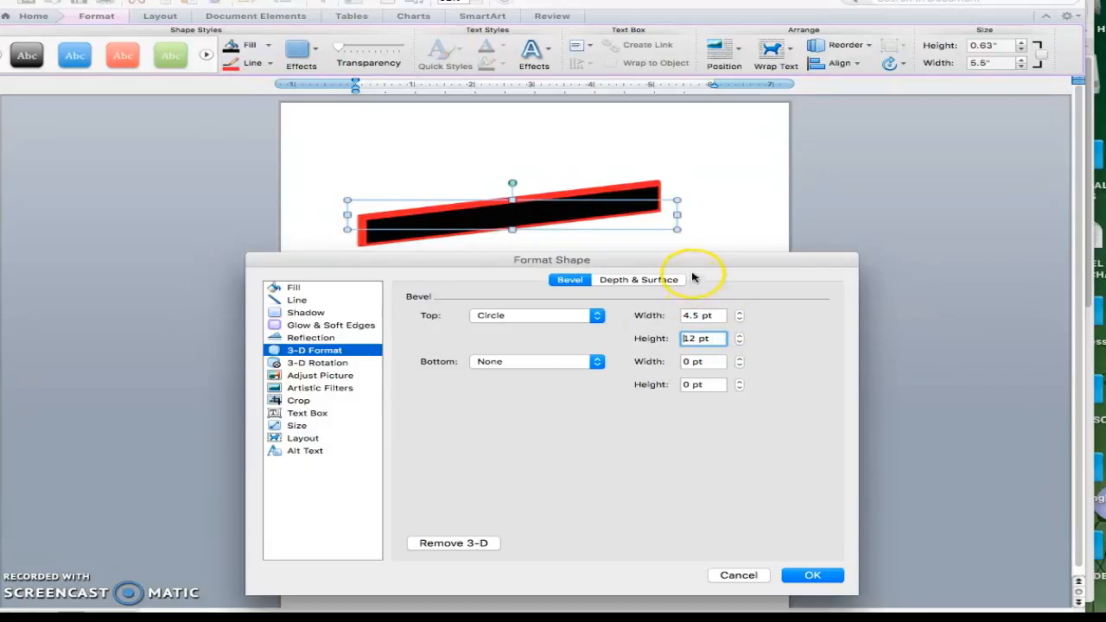
Increase the bar's top bevel to 11 pt width and 14 pt height, apply it, and deselect the bar.
drag(695, 268, 697, 302)
click(741, 356)
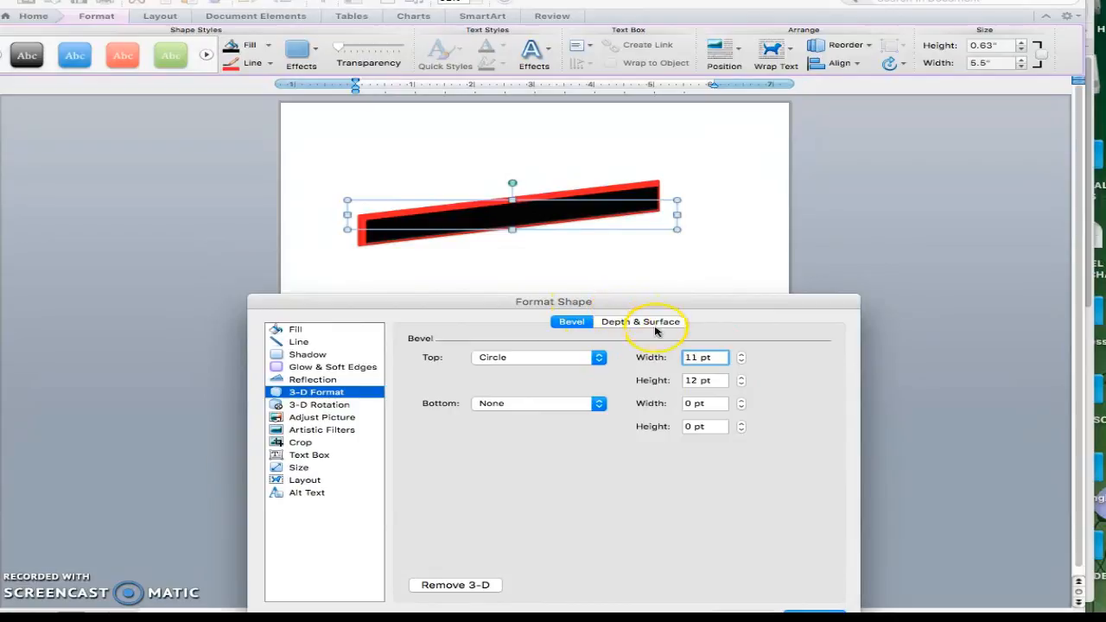
click(739, 378)
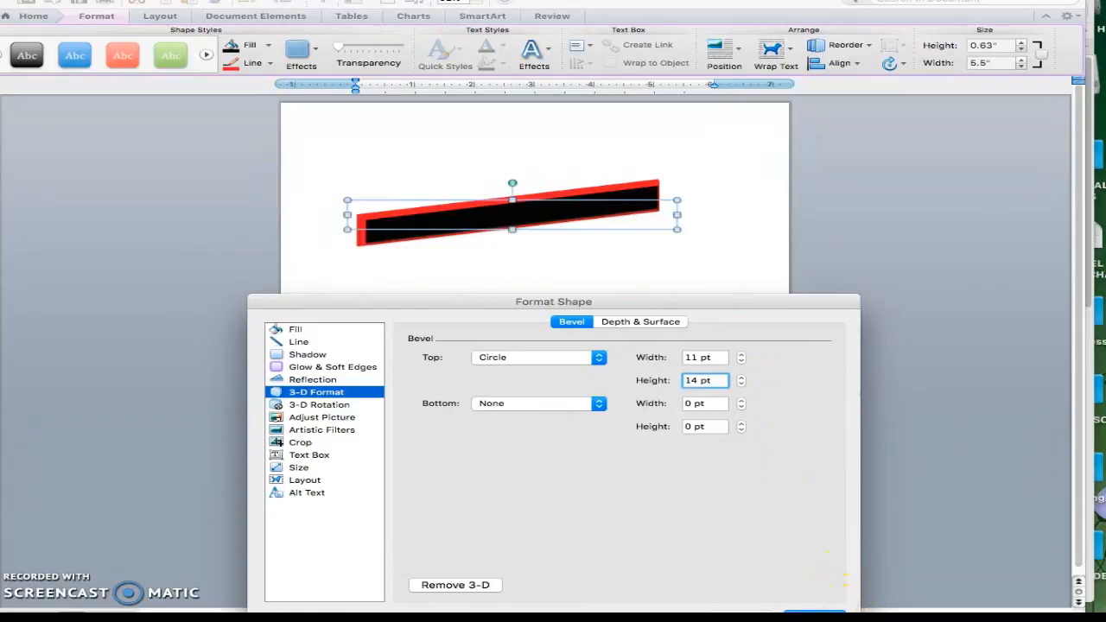
click(815, 610)
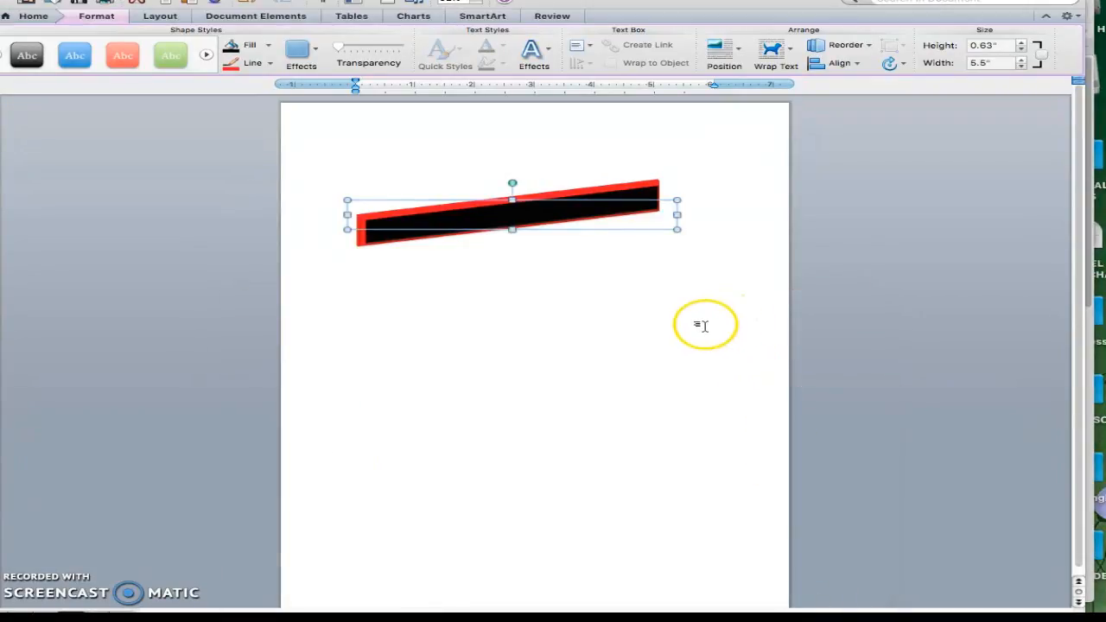
click(674, 321)
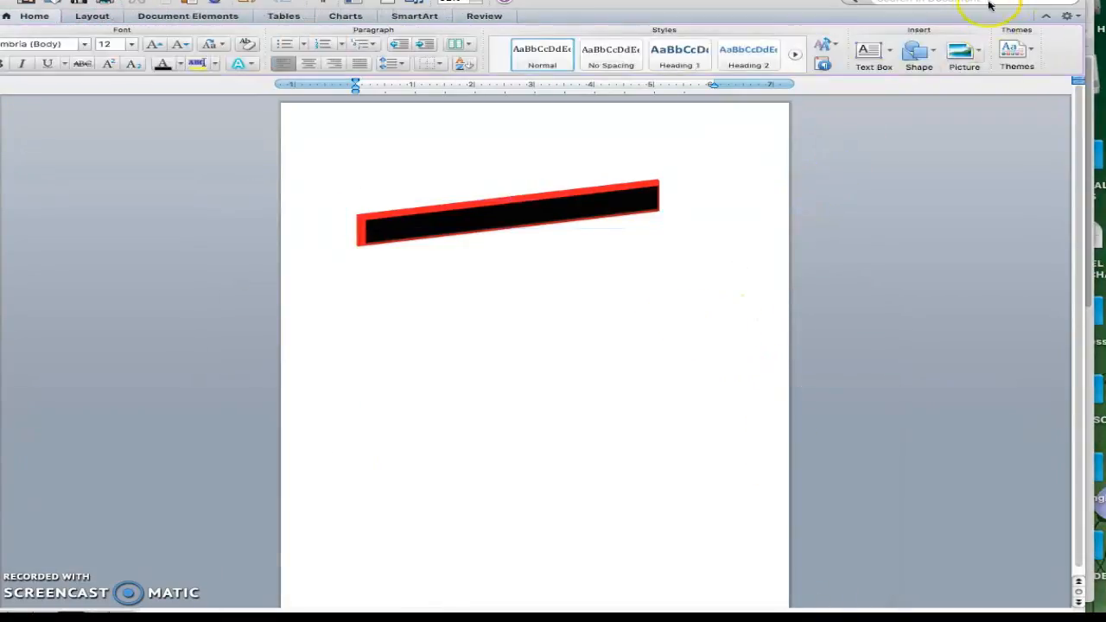
Insert a Down Arrow Callout block arrow and move it to the page's upper-left area beside the bar.
click(936, 54)
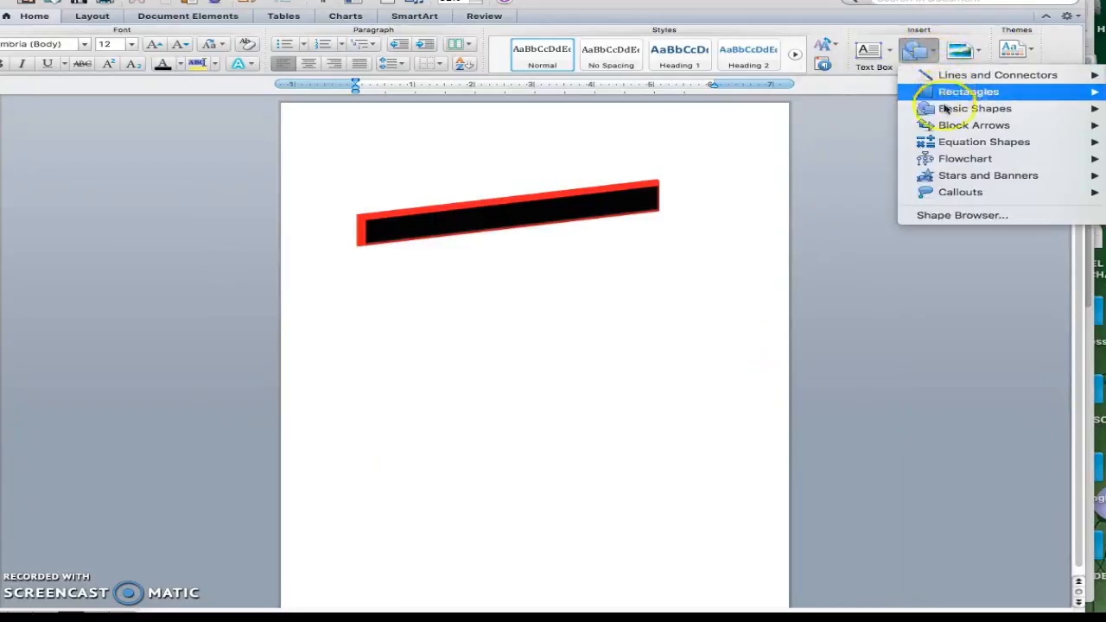
mouse_move(950, 124)
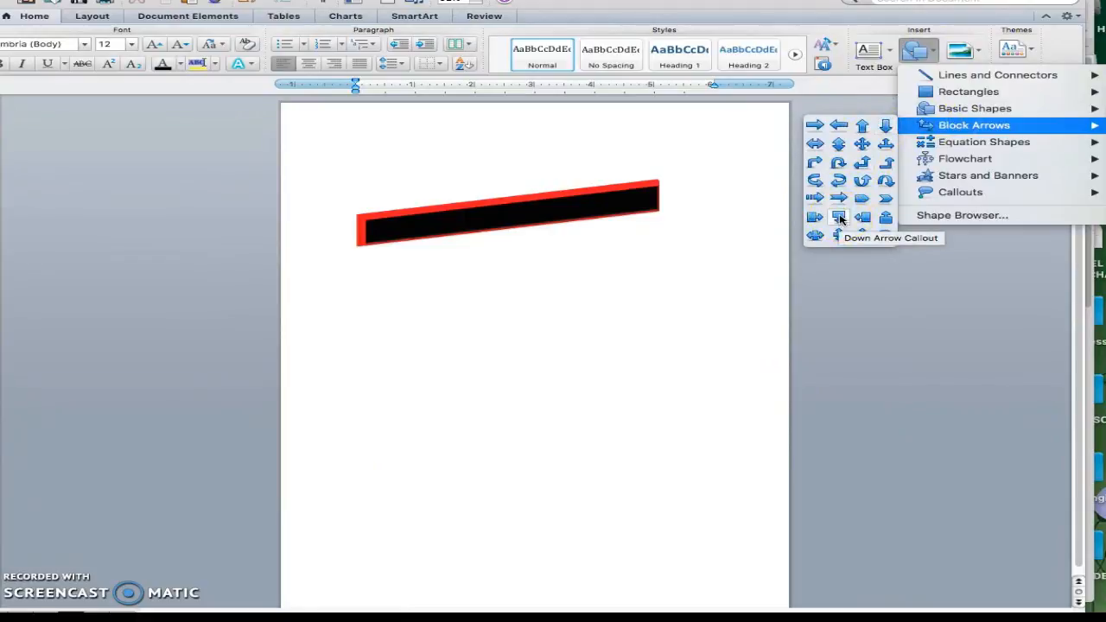
click(840, 217)
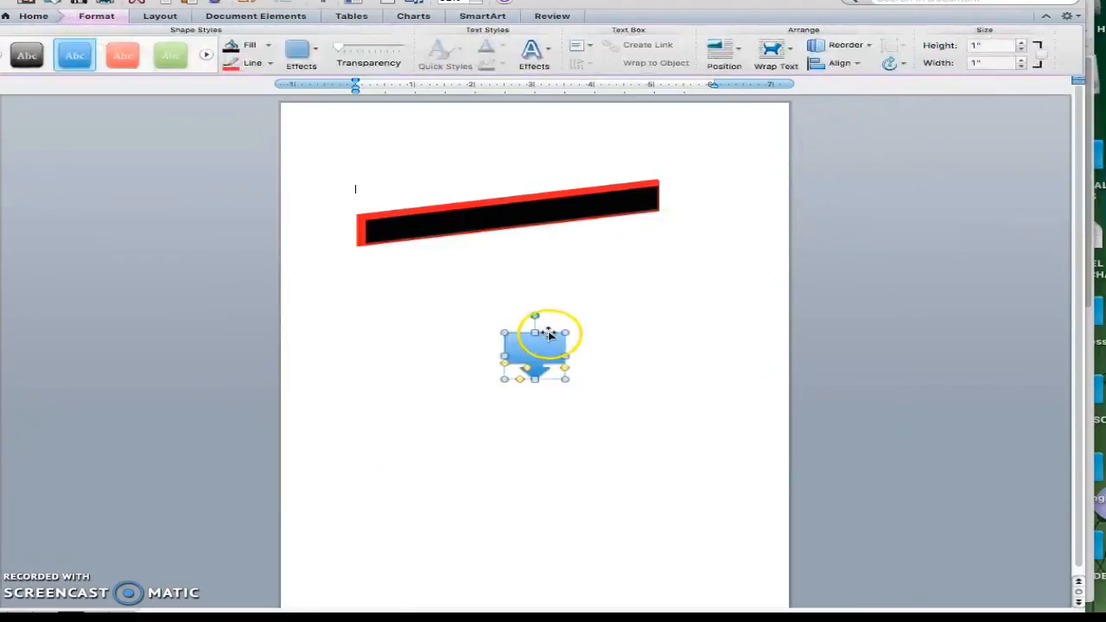
drag(550, 335, 394, 164)
Set the text wrapping of the down arrow callout to Tight.
click(388, 178)
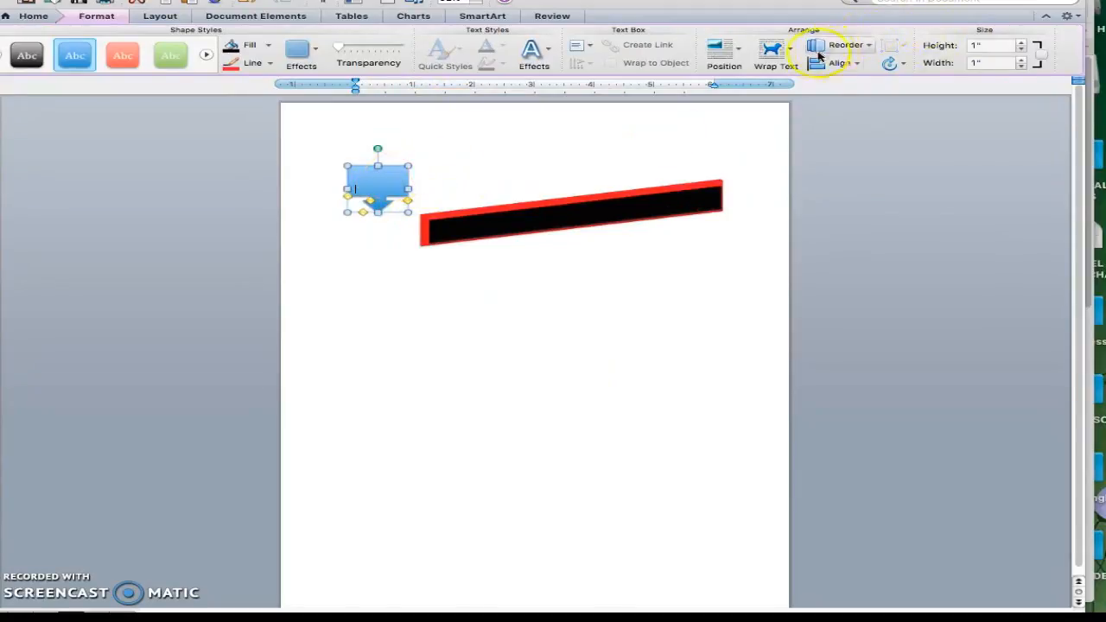
click(792, 50)
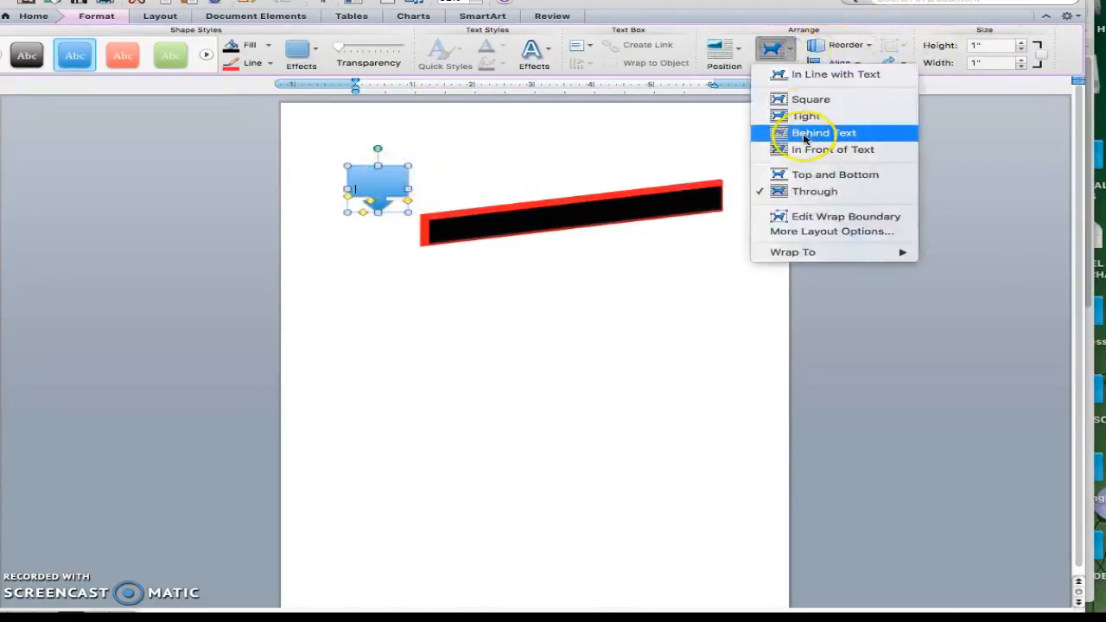
click(805, 119)
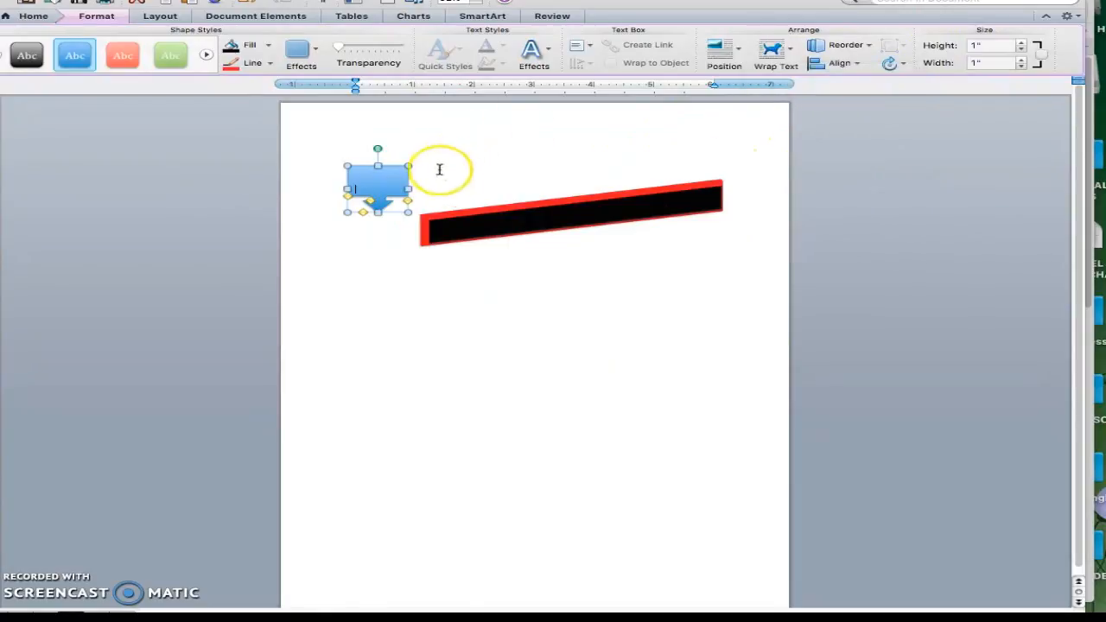
Set the slanted bar's text wrapping to Tight and move the bar slightly down and left, beneath the arrow callout.
click(470, 211)
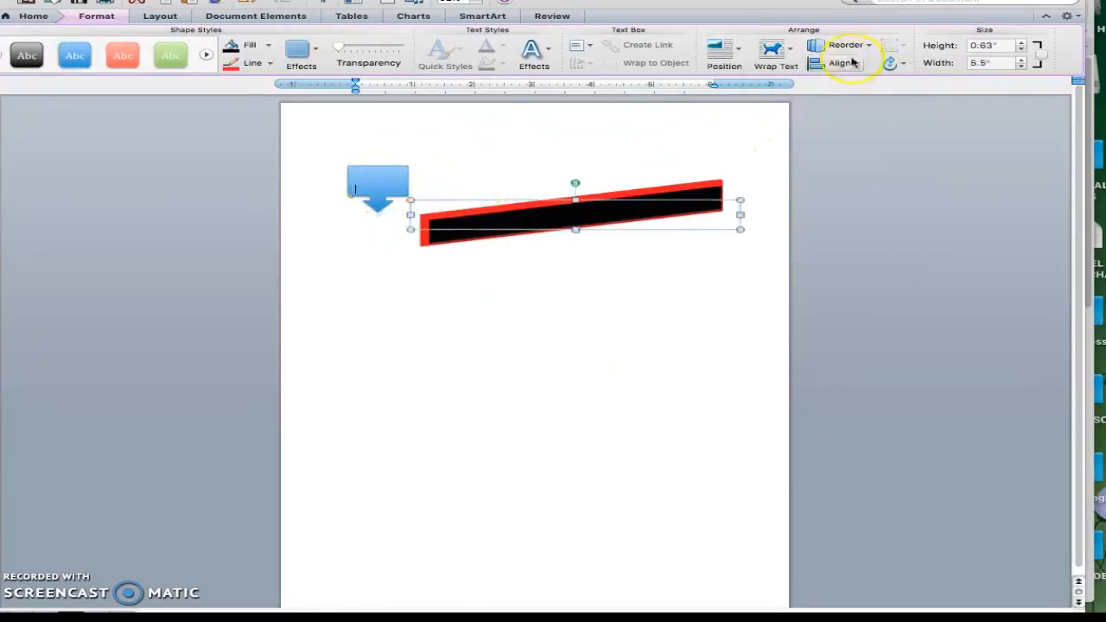
click(793, 51)
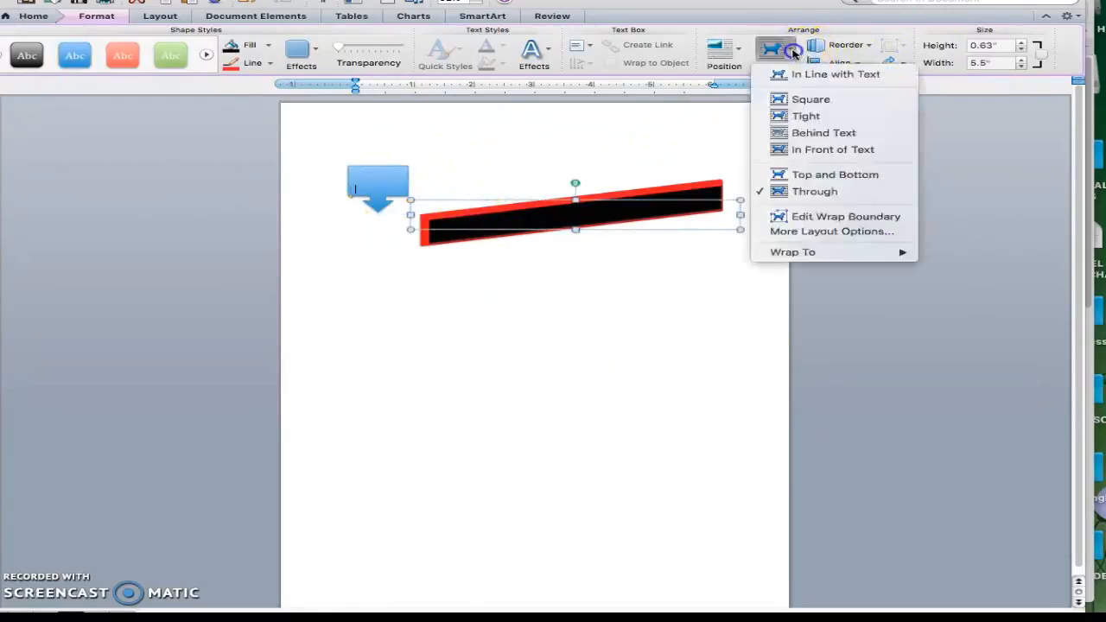
click(799, 115)
drag(630, 221, 597, 232)
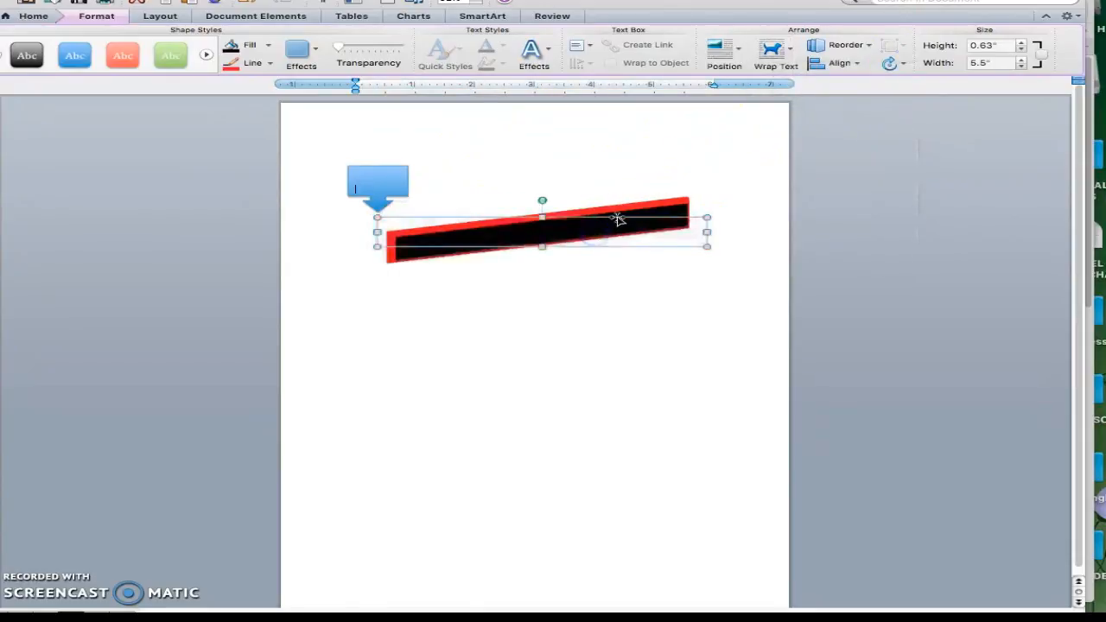
Enlarge the down arrow callout to about 1.25" high by 1.38" wide and shift the bar slightly down below its tip.
click(405, 186)
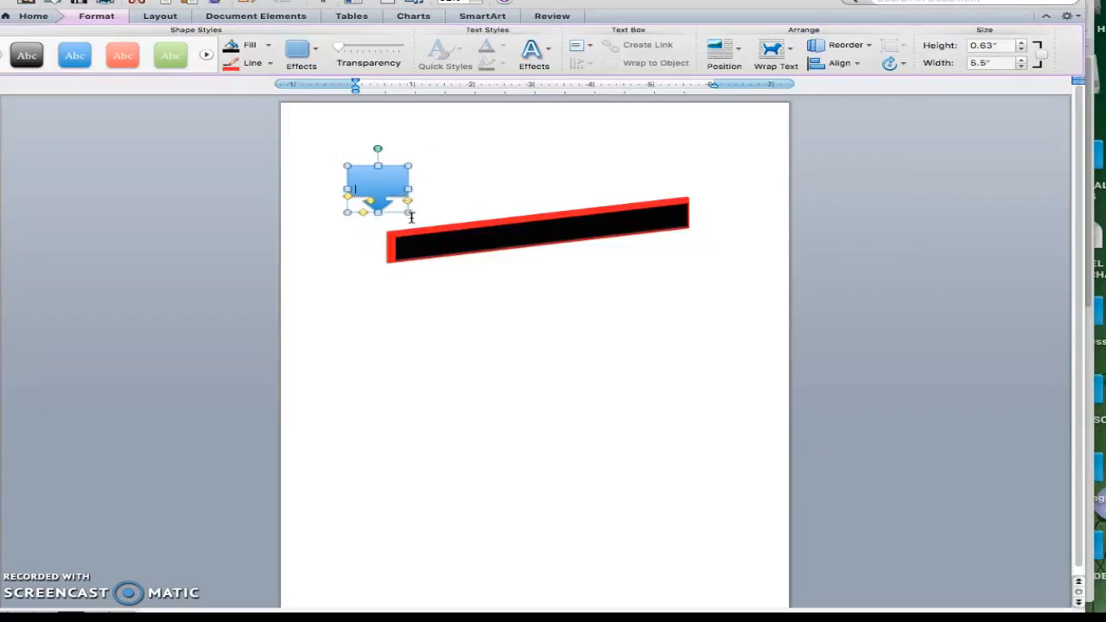
drag(409, 187, 320, 153)
drag(395, 180, 439, 197)
drag(469, 237, 445, 238)
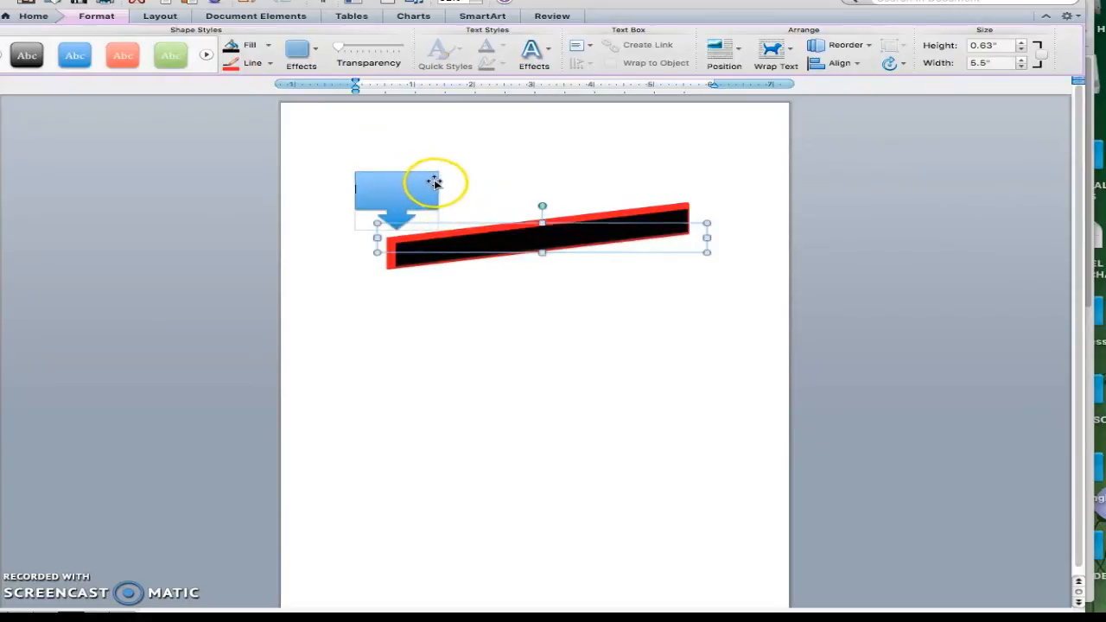
click(268, 48)
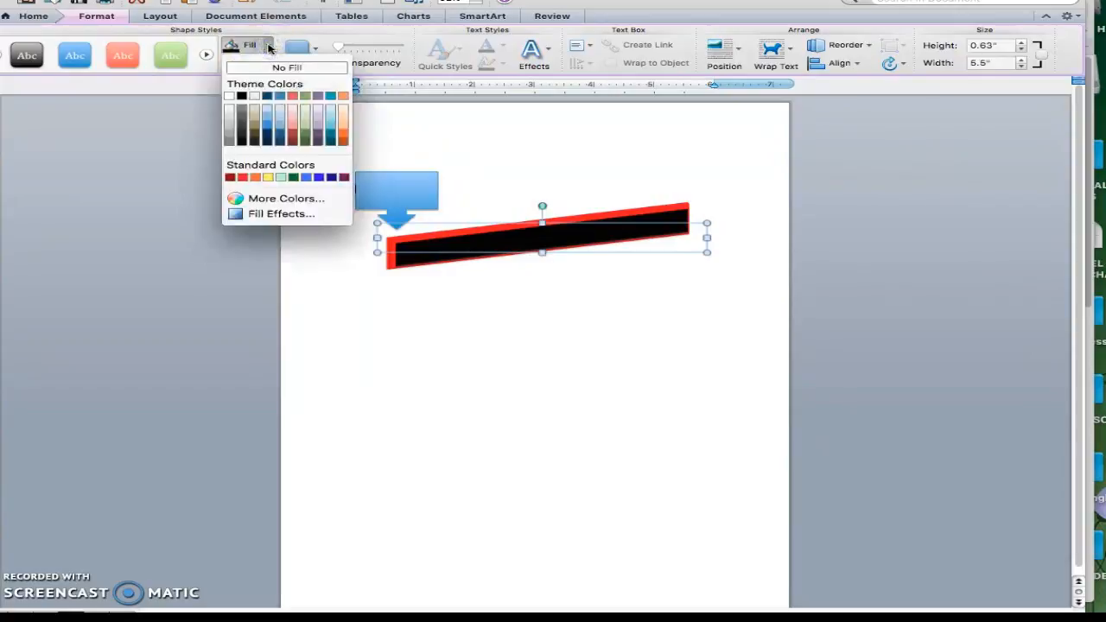
click(256, 179)
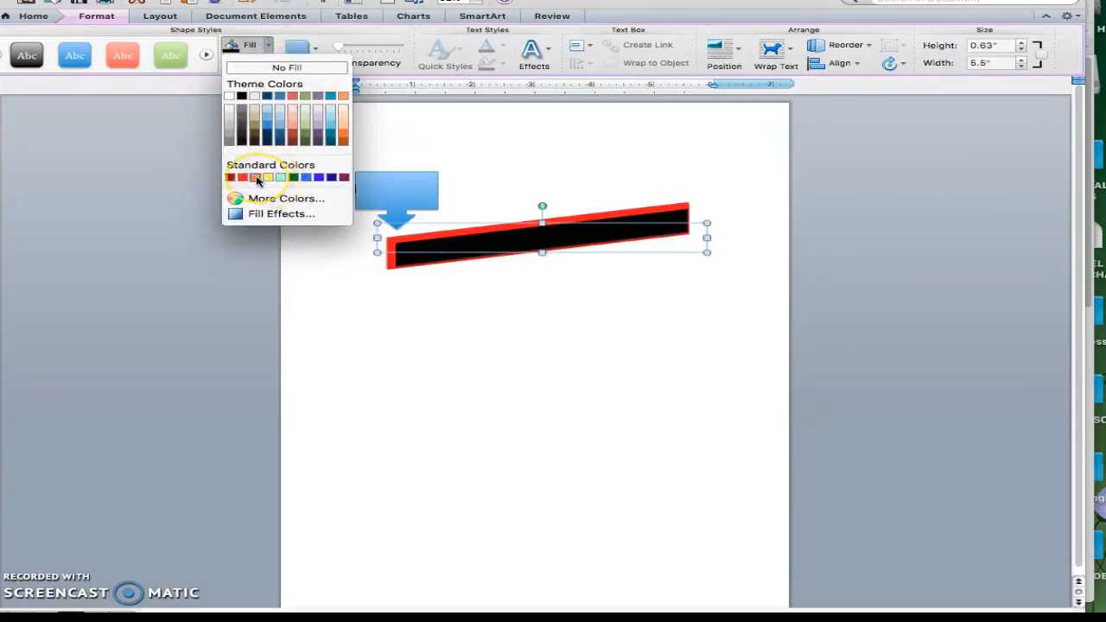
click(256, 178)
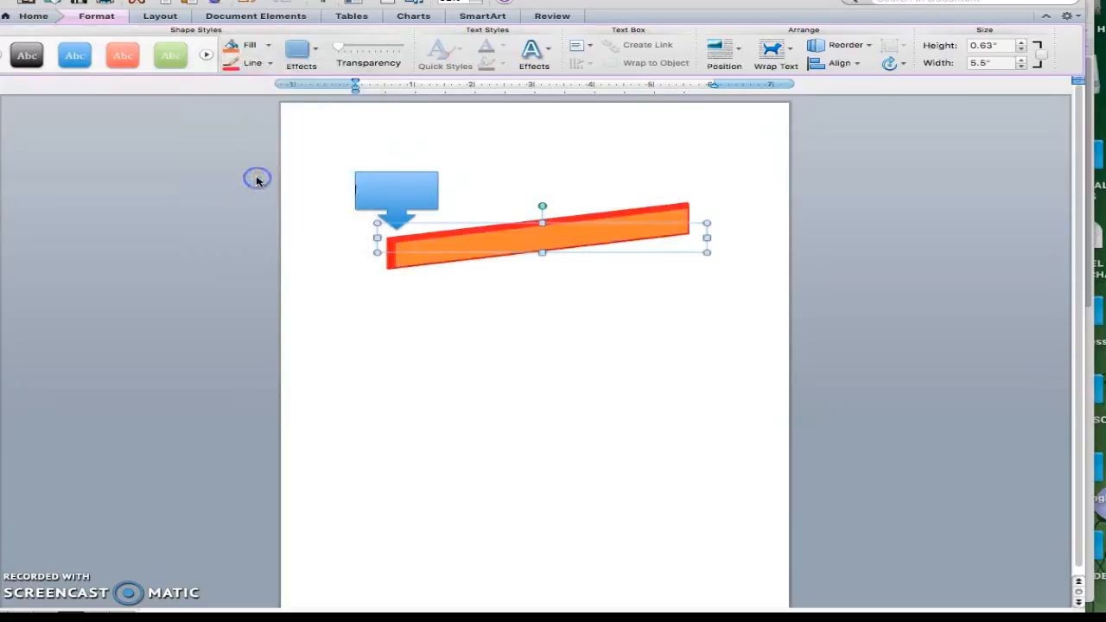
click(248, 5)
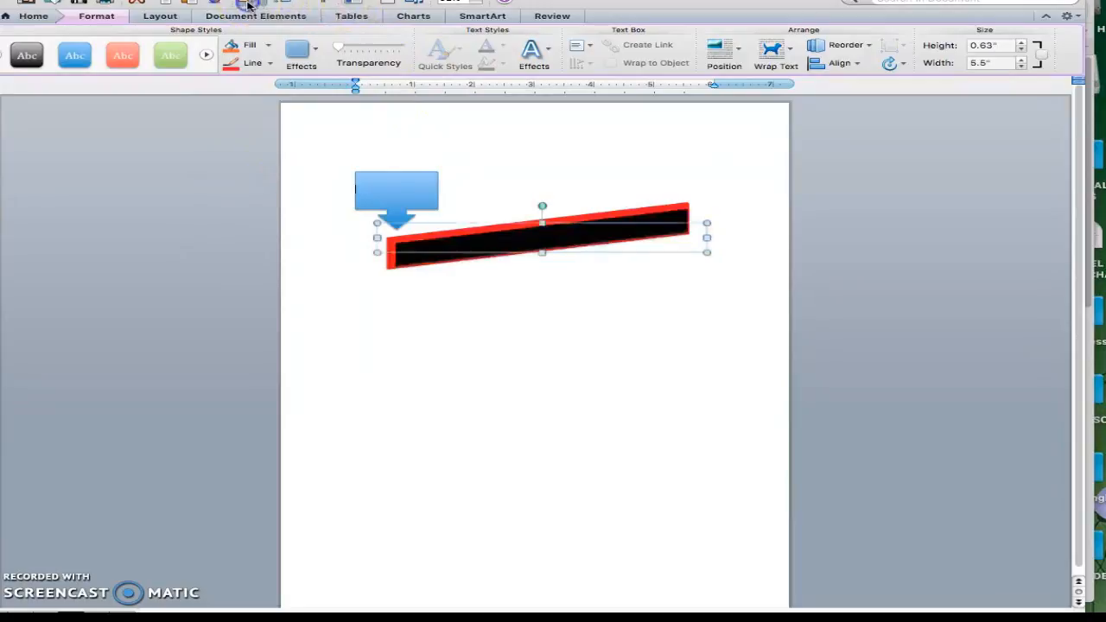
Fill the down arrow callout with orange and give it a black outline.
click(401, 175)
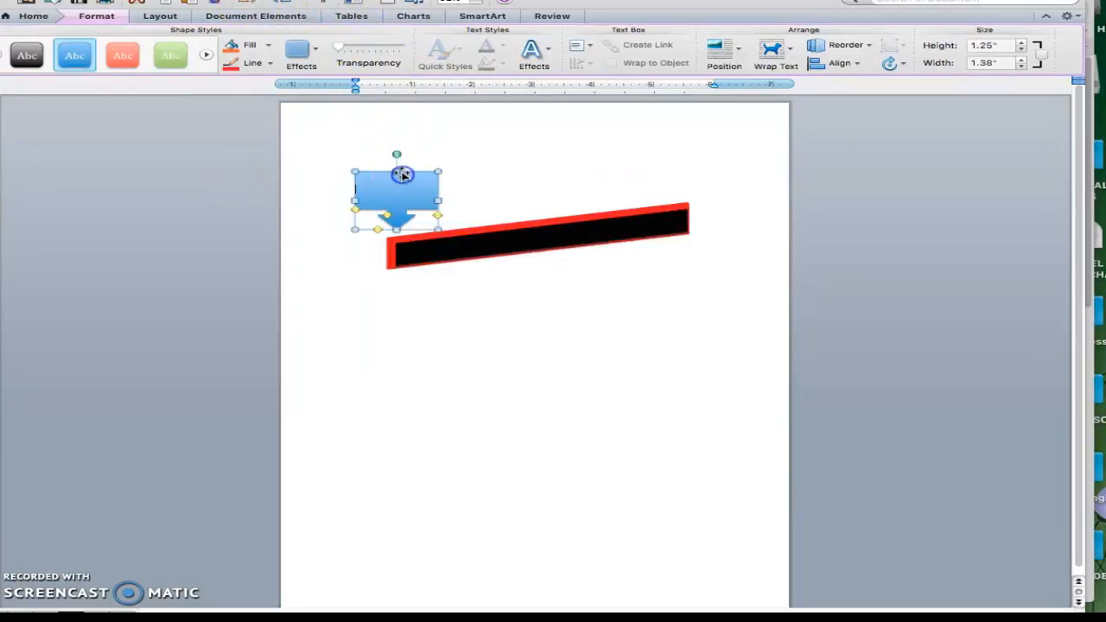
click(233, 48)
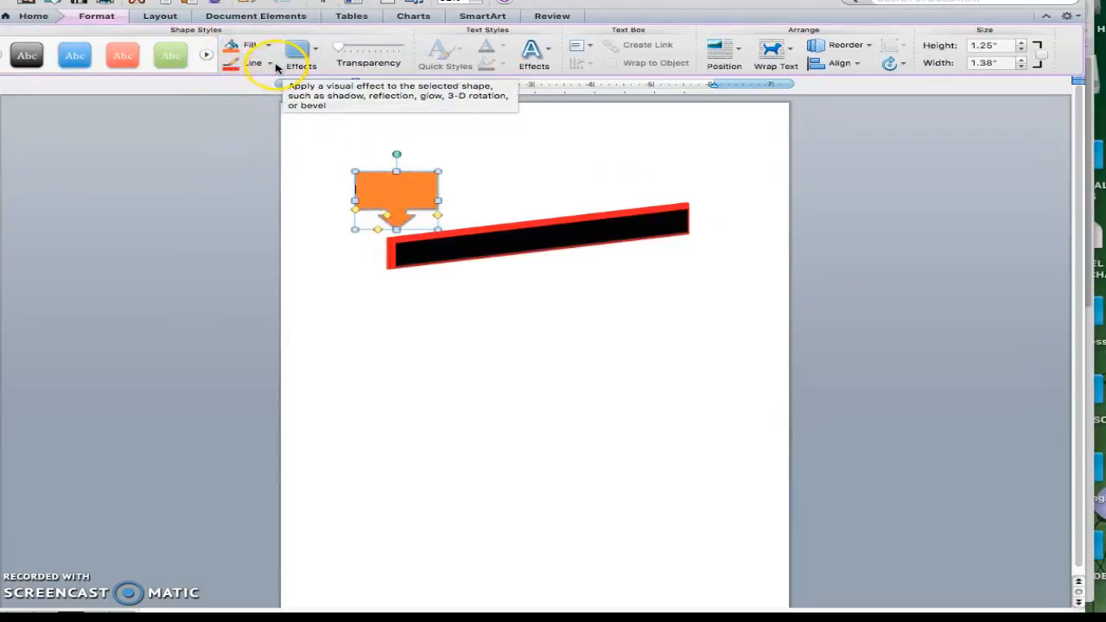
click(274, 66)
click(241, 110)
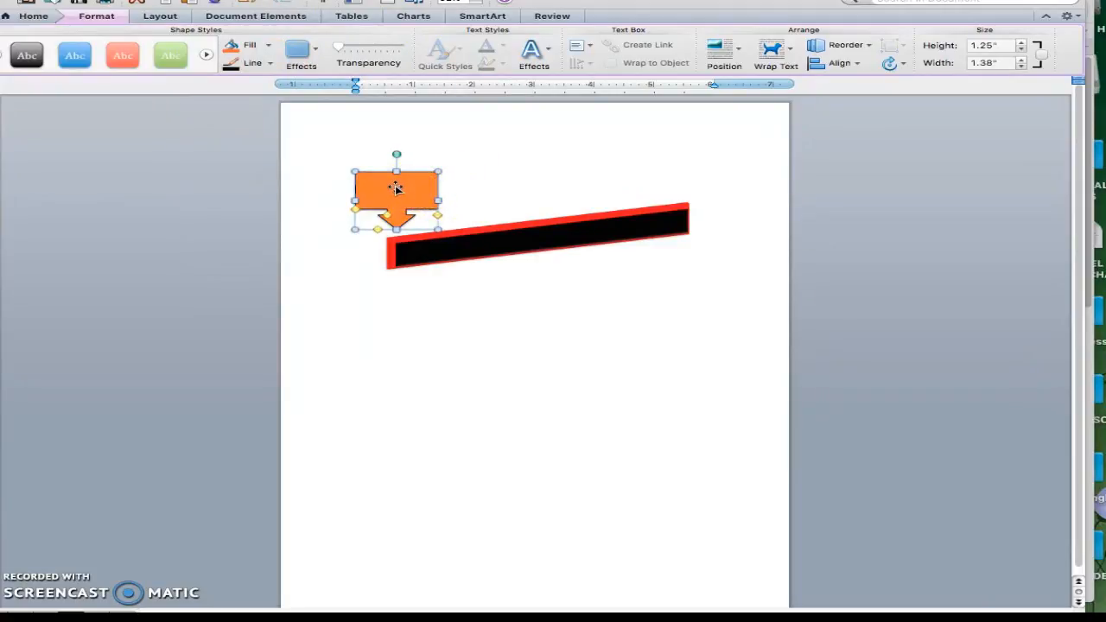
Add the text "Beginning" and "2000" on two lines inside the orange callout and make it bold.
click(396, 189)
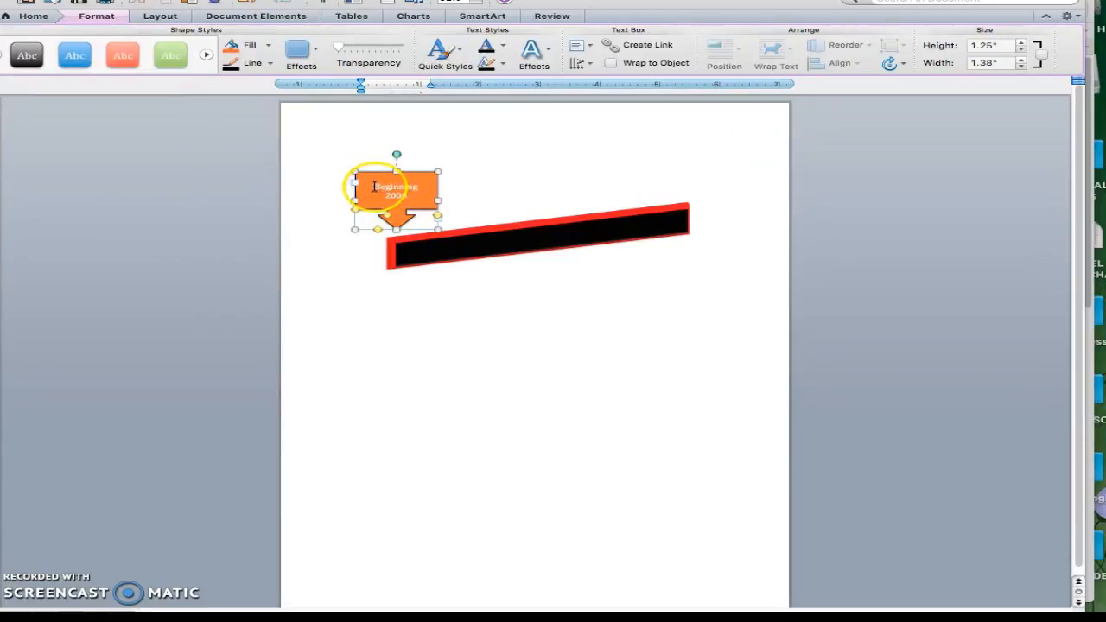
drag(374, 187, 405, 195)
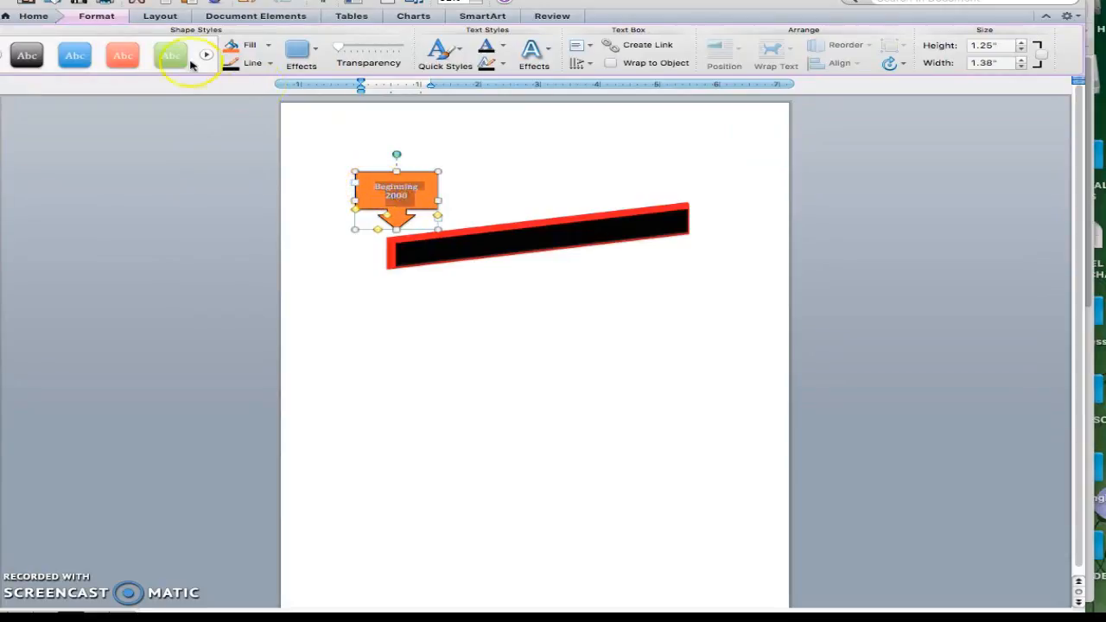
click(33, 16)
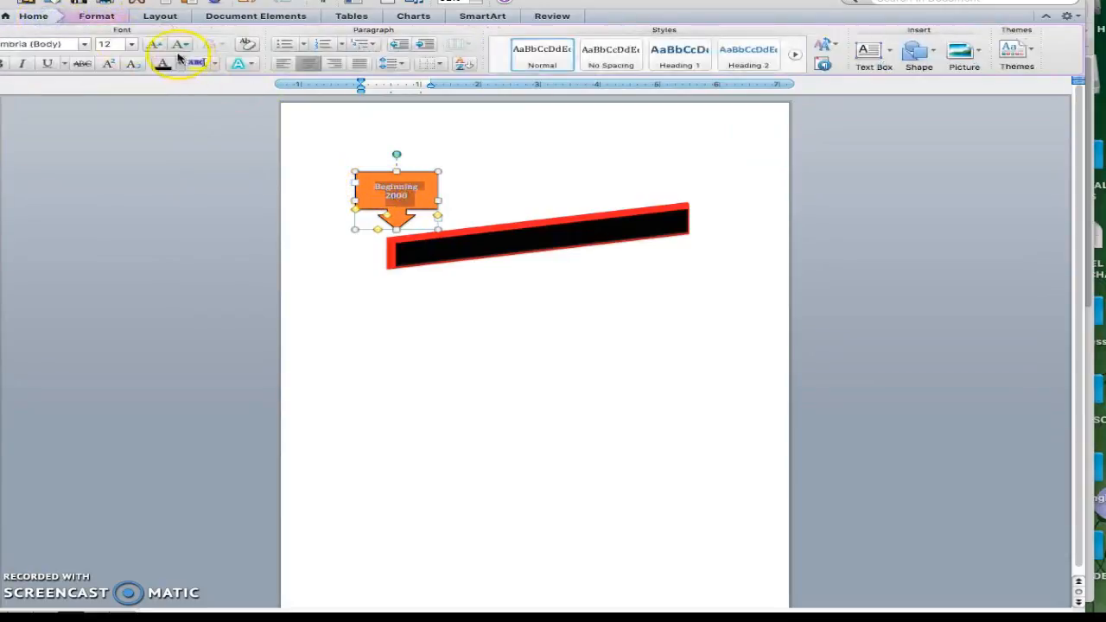
click(7, 63)
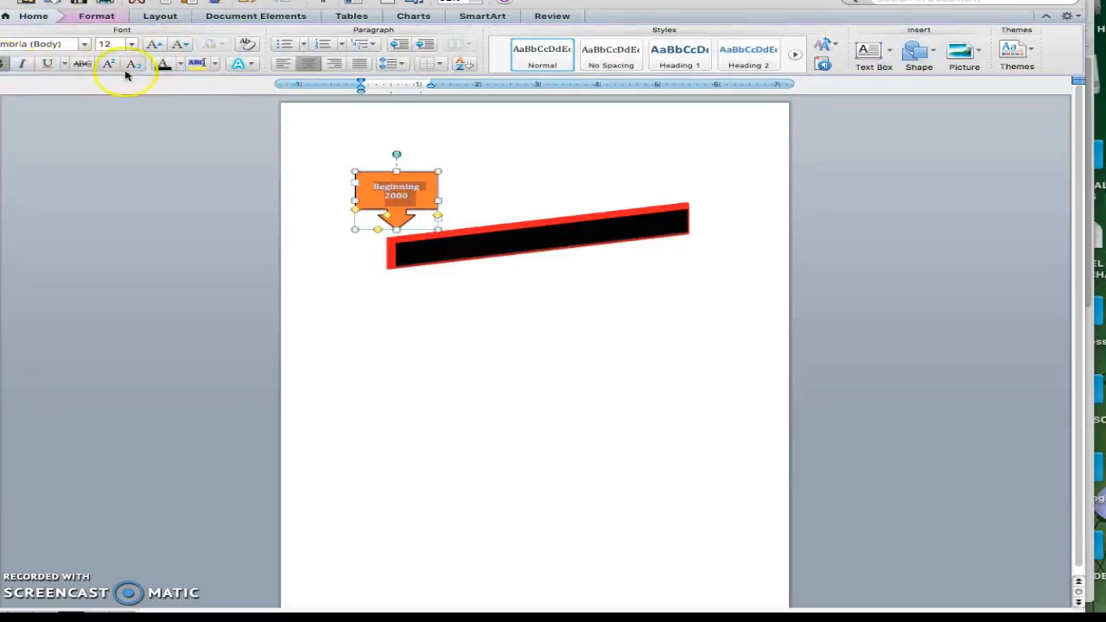